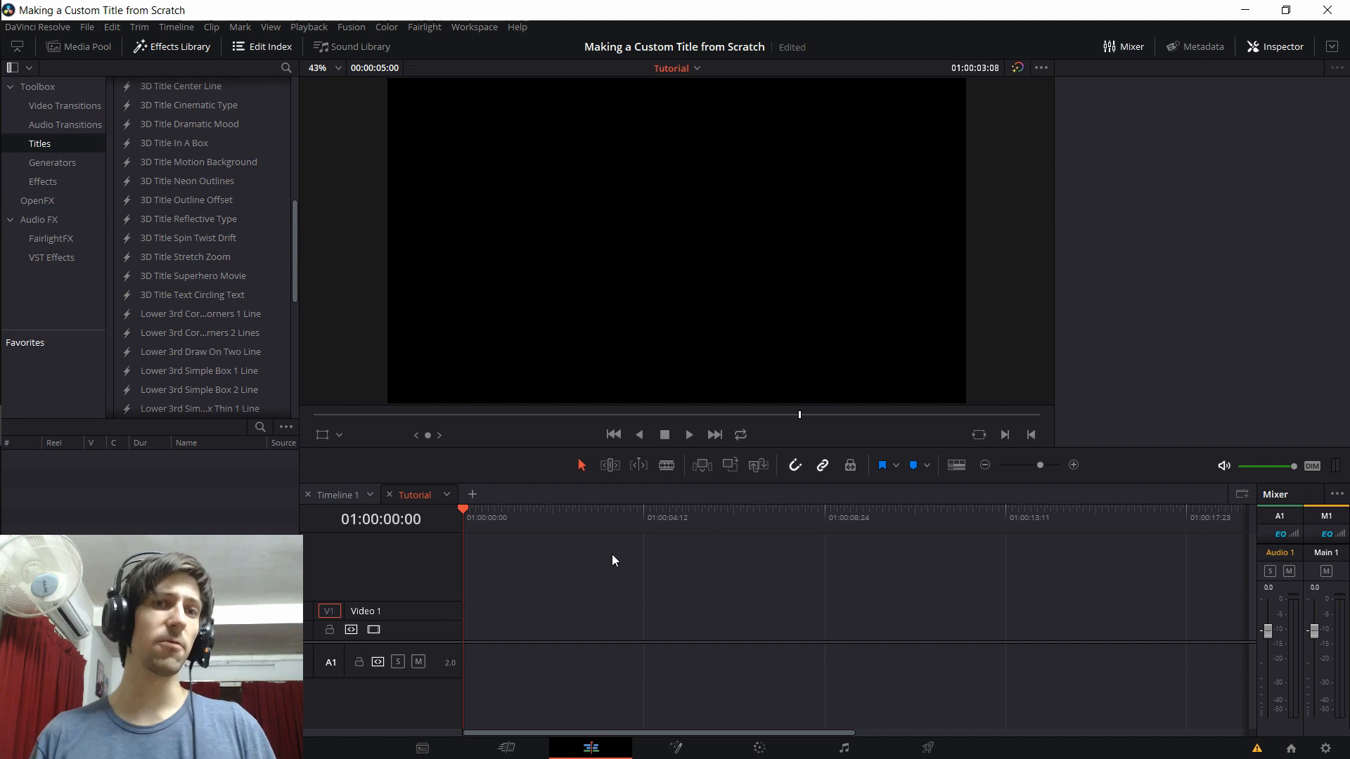
{"action": "left_click", "coordinate": [693, 745]}
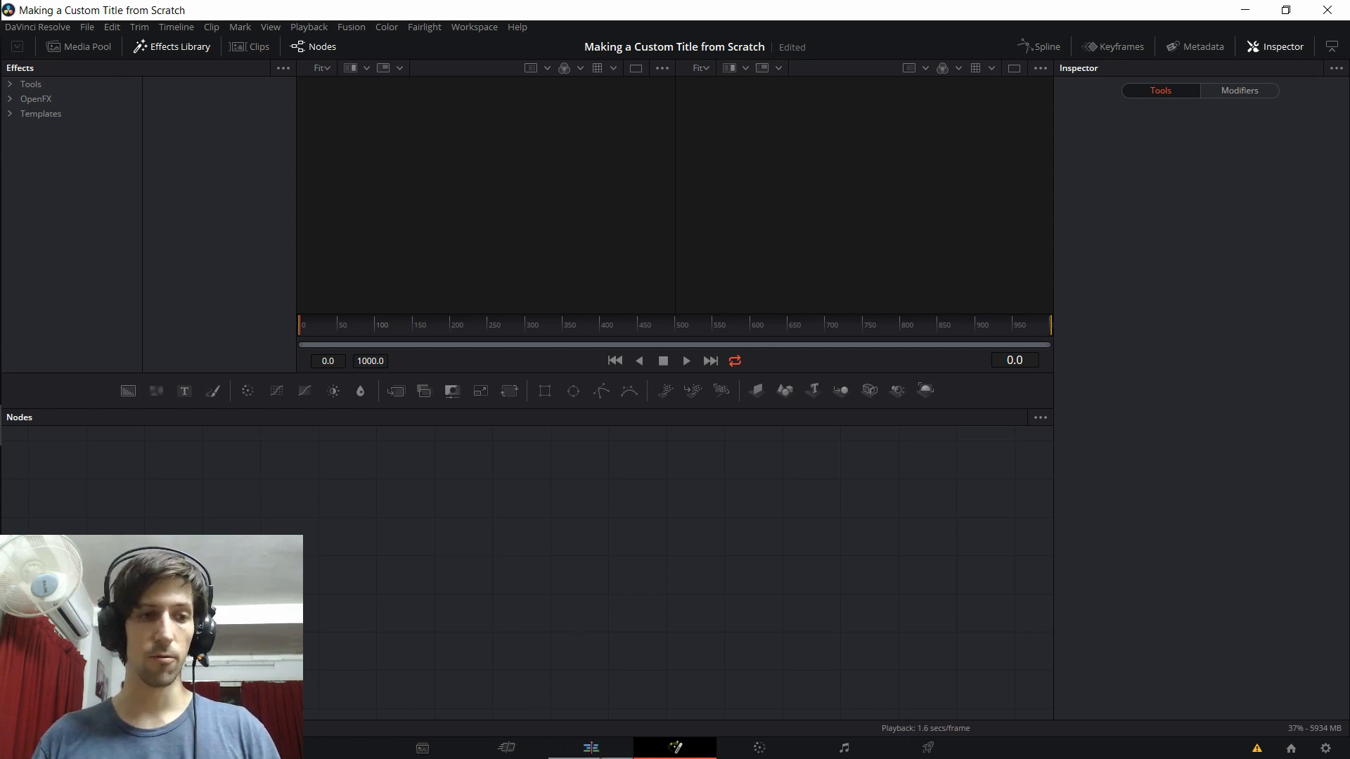
{"action": "left_click", "coordinate": [597, 749]}
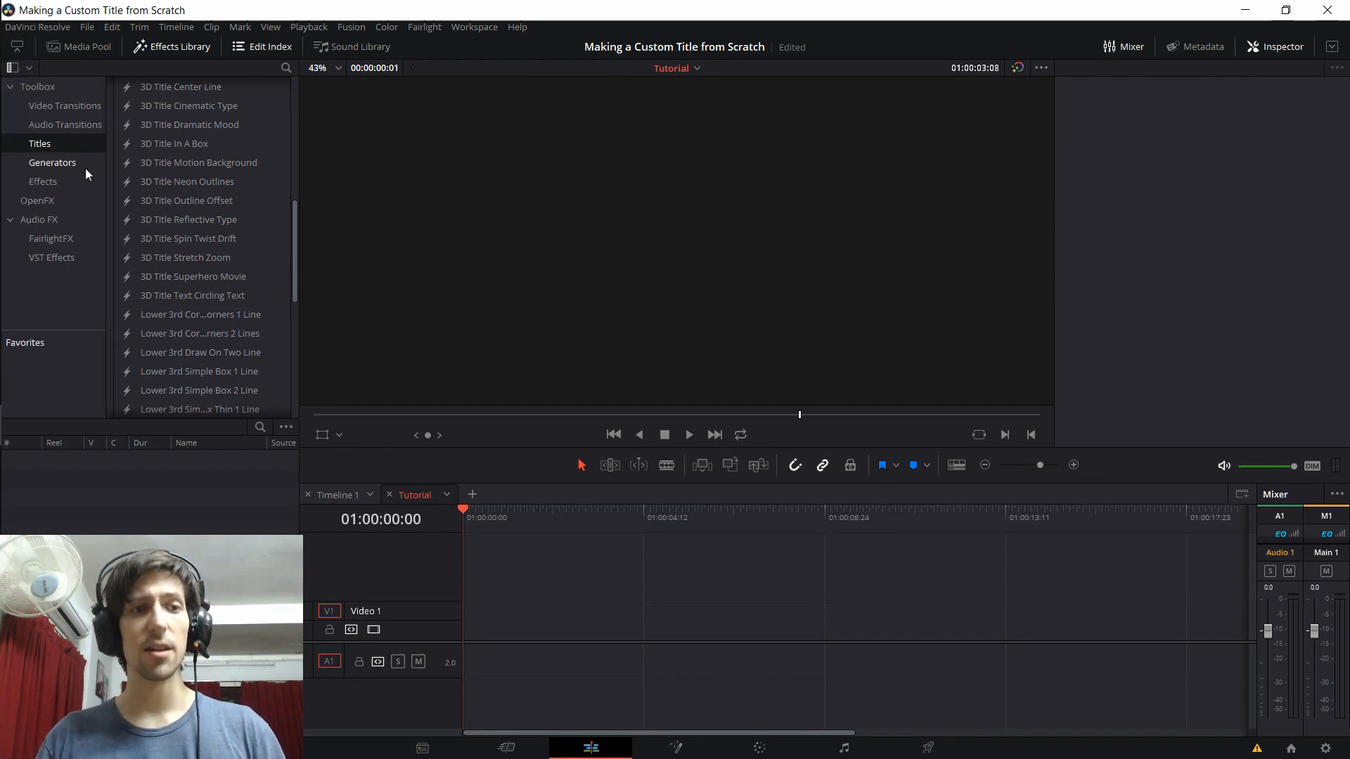
{"action": "left_click", "coordinate": [189, 54]}
{"action": "left_click", "coordinate": [200, 48]}
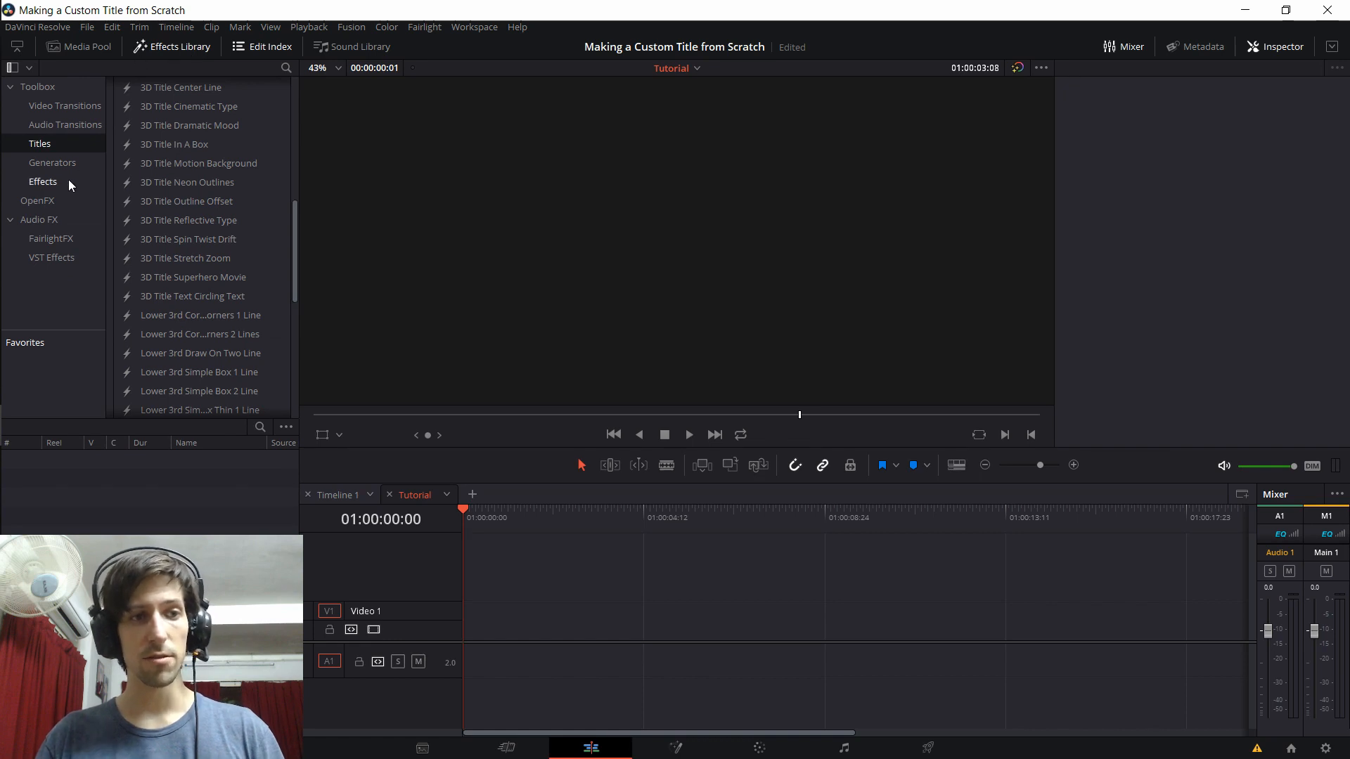
Add a Fusion Composition effect clip to the Tutorial timeline on Video 2 and place the playhead over it at 01:00:01:17.
{"action": "left_click", "coordinate": [44, 182]}
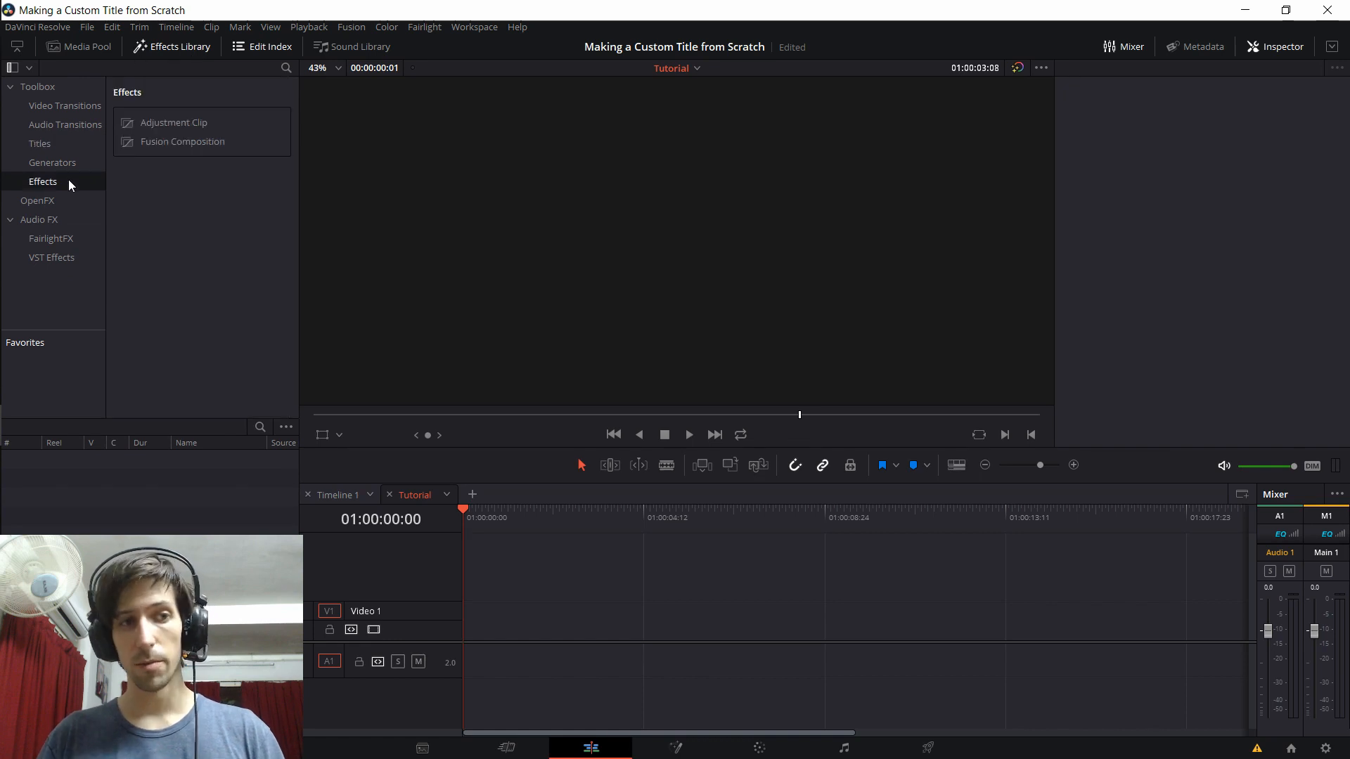
{"action": "left_click", "coordinate": [144, 148]}
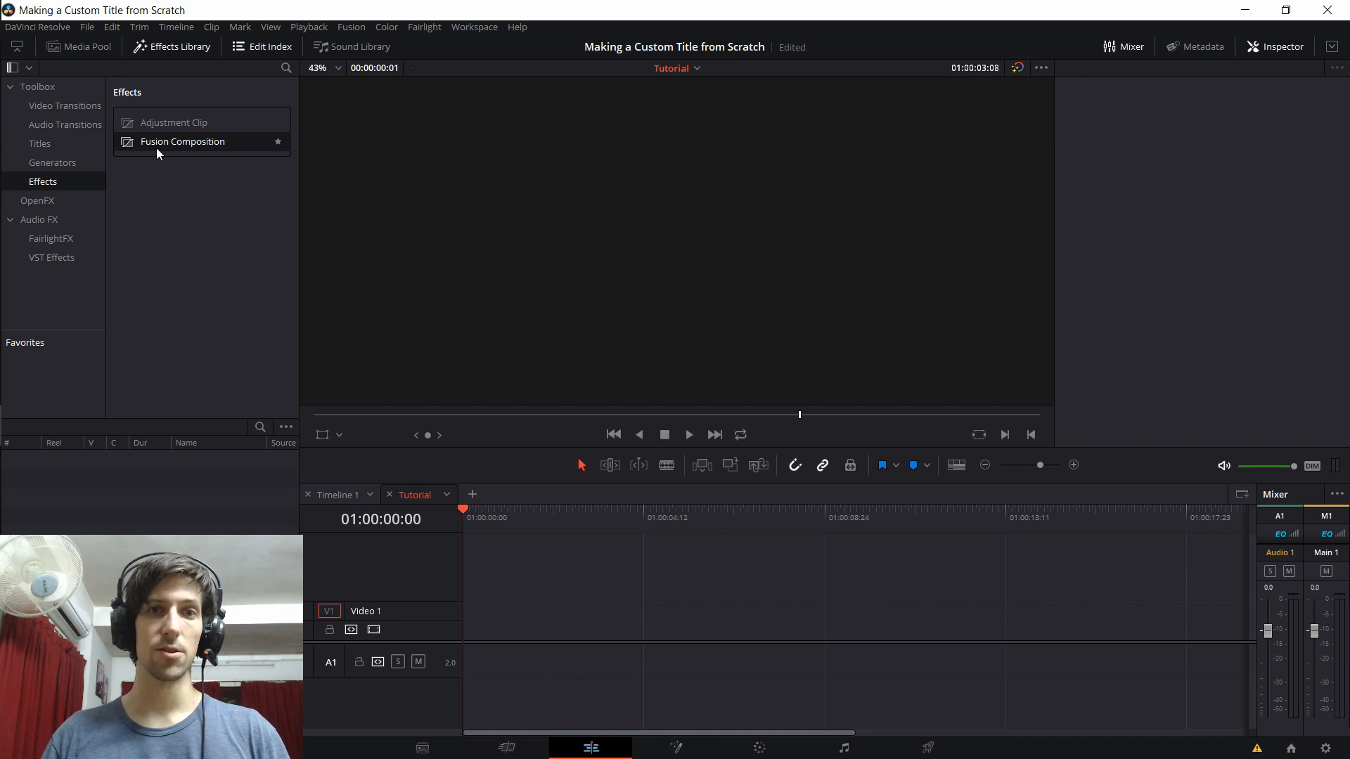
{"action": "left_click_drag", "start_coordinate": [157, 149], "coordinate": [483, 602]}
{"action": "left_click", "coordinate": [530, 516]}
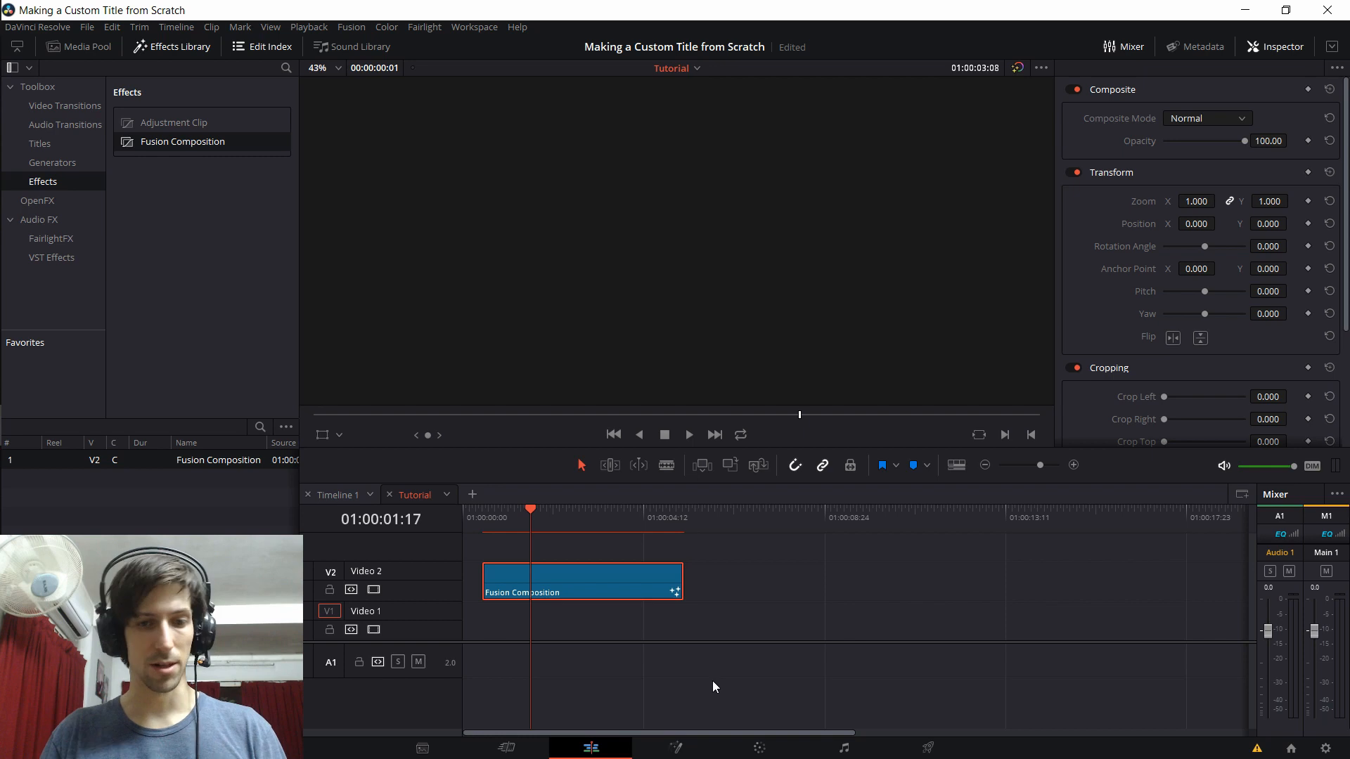
{"action": "left_click", "coordinate": [529, 520]}
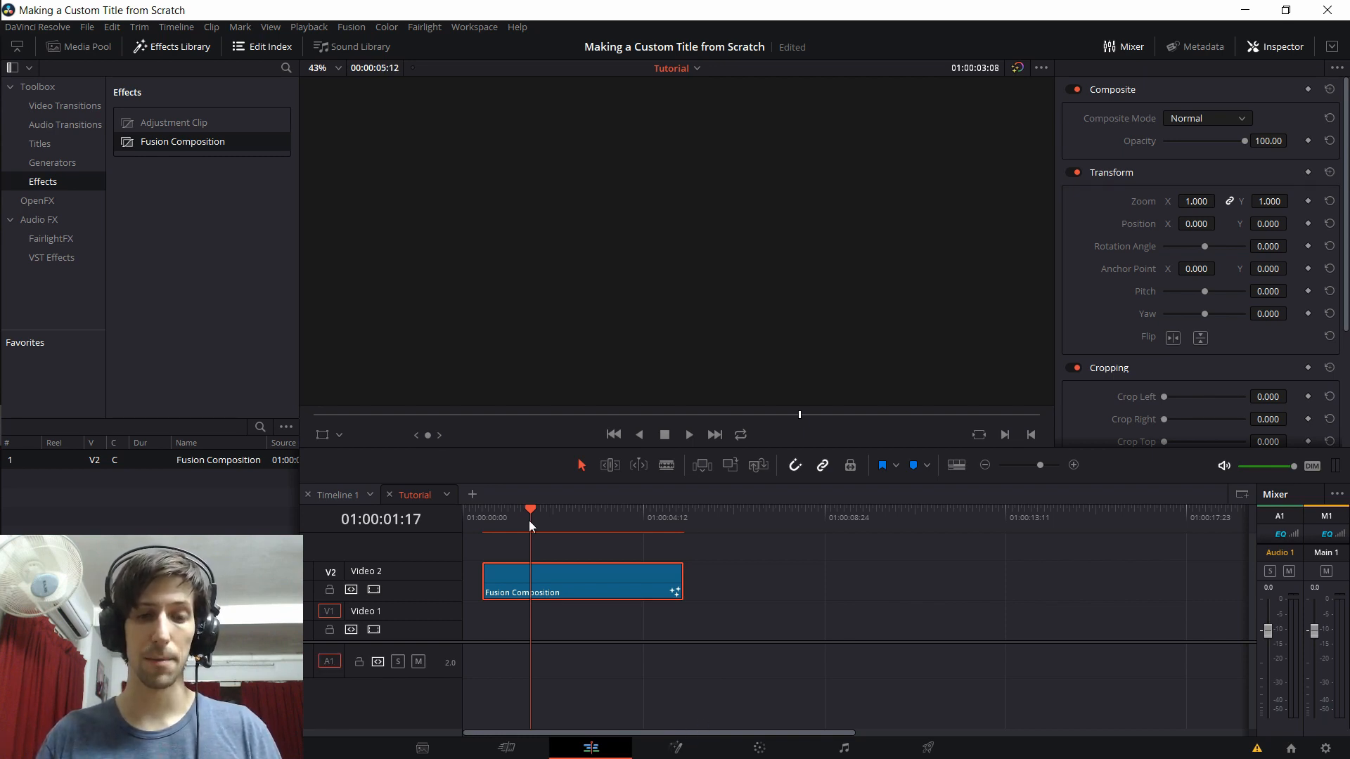
Open the clip's composition in the Fusion page and move the MediaOut1 node to the right to make room for other nodes.
{"action": "left_click", "coordinate": [680, 752]}
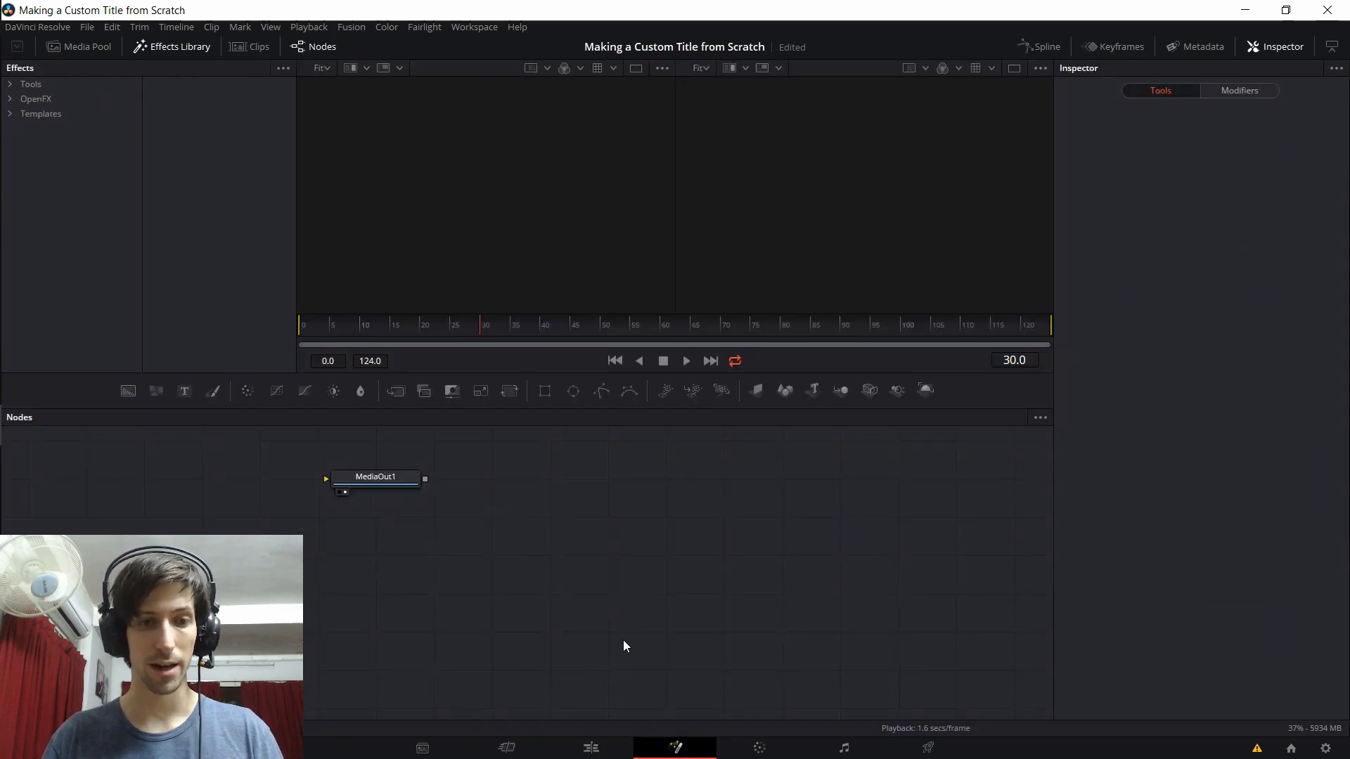
{"action": "left_click_drag", "start_coordinate": [650, 565], "coordinate": [736, 589]}
{"action": "left_click_drag", "start_coordinate": [486, 589], "coordinate": [514, 588]}
{"action": "left_click_drag", "start_coordinate": [588, 563], "coordinate": [760, 548]}
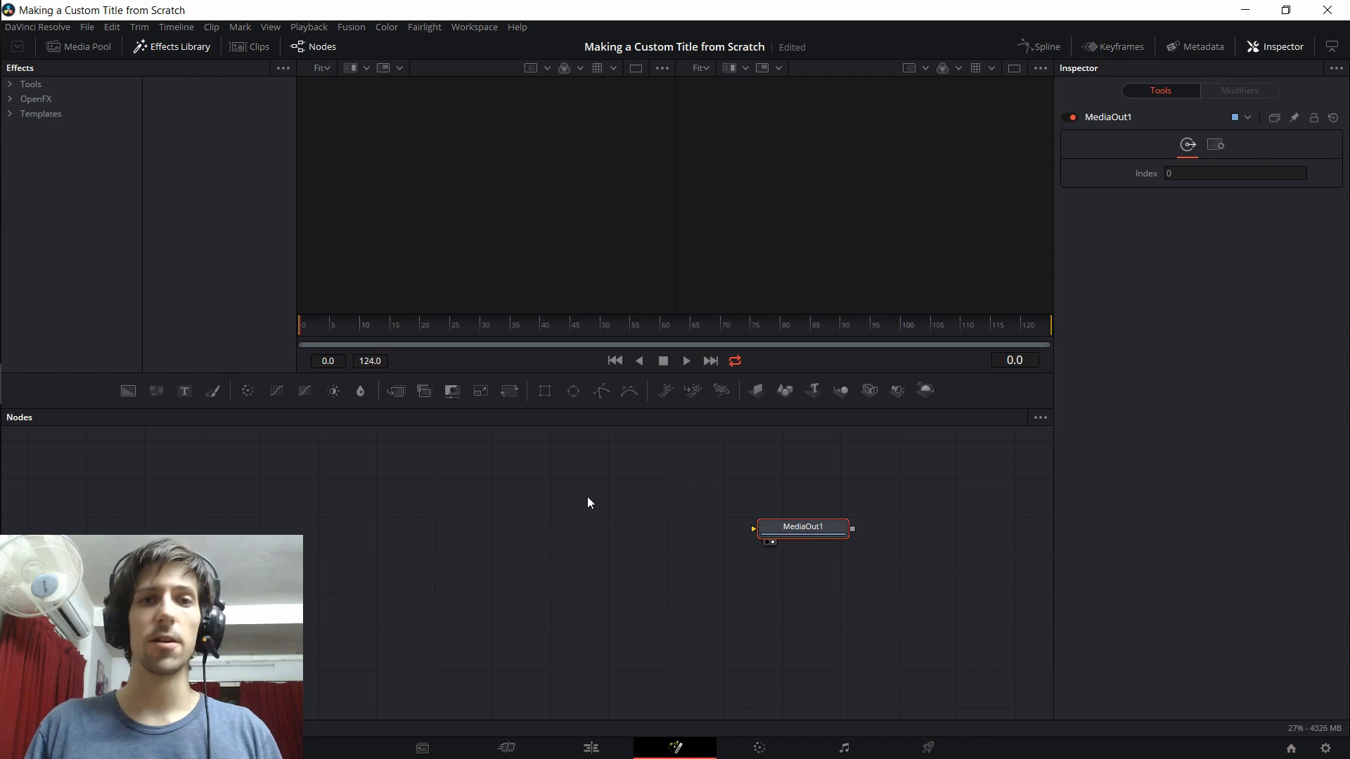
{"action": "left_click", "coordinate": [580, 496]}
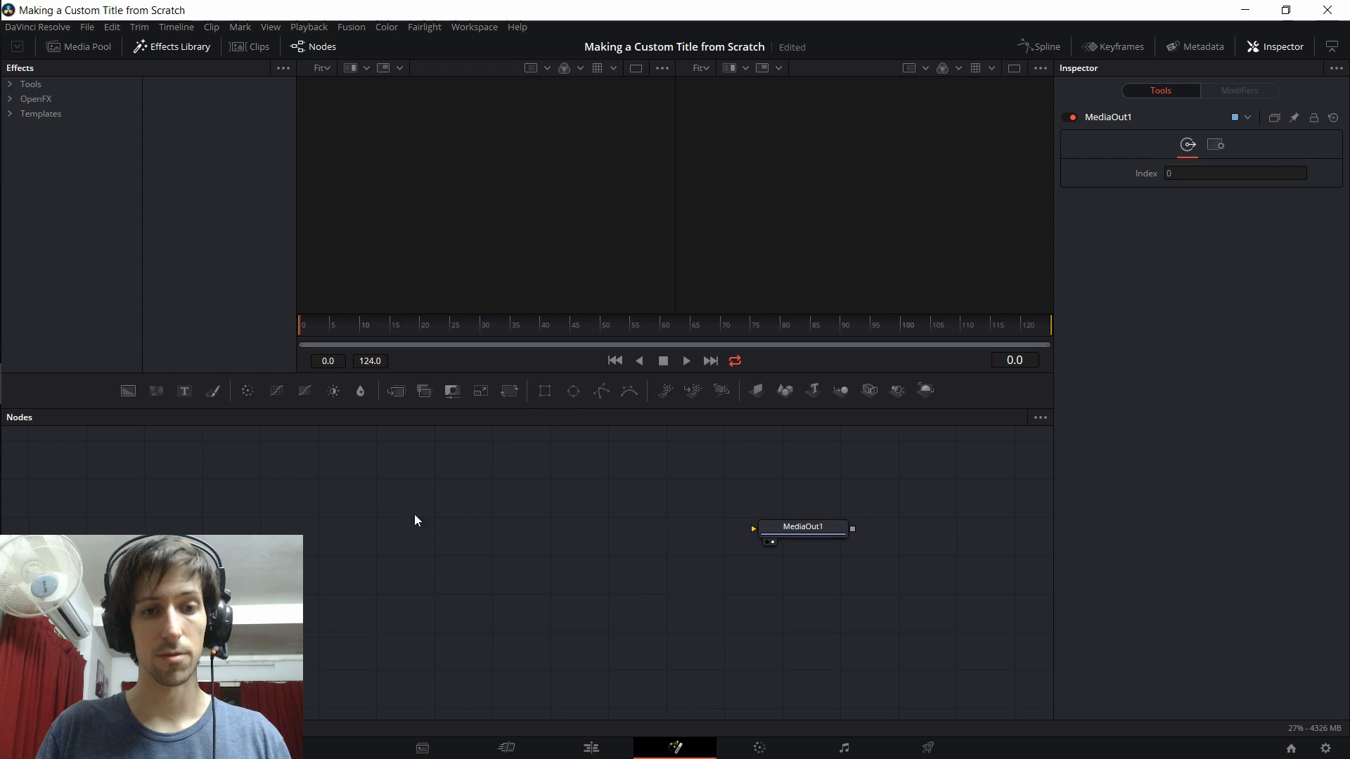
Add a Text 3D node to the left of MediaOut1 and display it in the first viewer.
{"action": "left_click", "coordinate": [814, 390]}
{"action": "left_click_drag", "start_coordinate": [602, 505], "coordinate": [562, 522]}
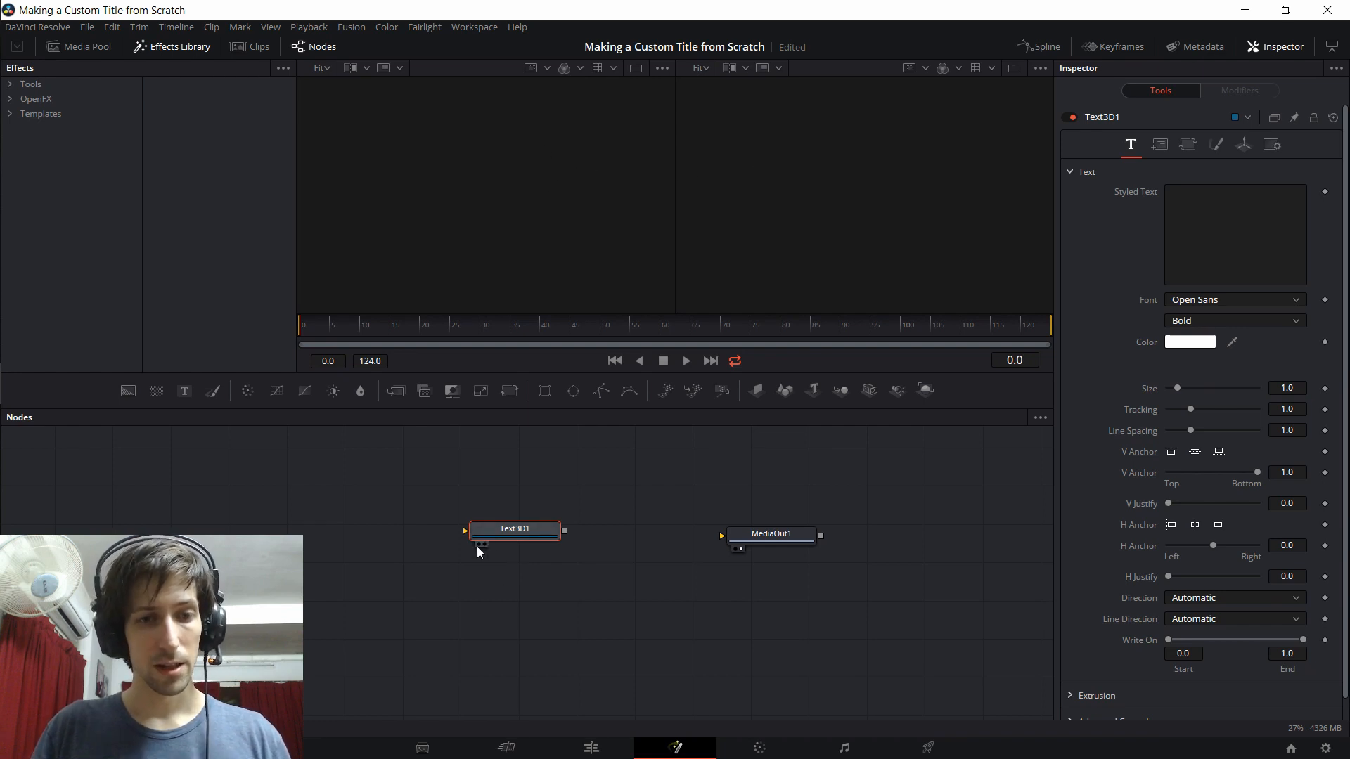
{"action": "left_click", "coordinate": [477, 545]}
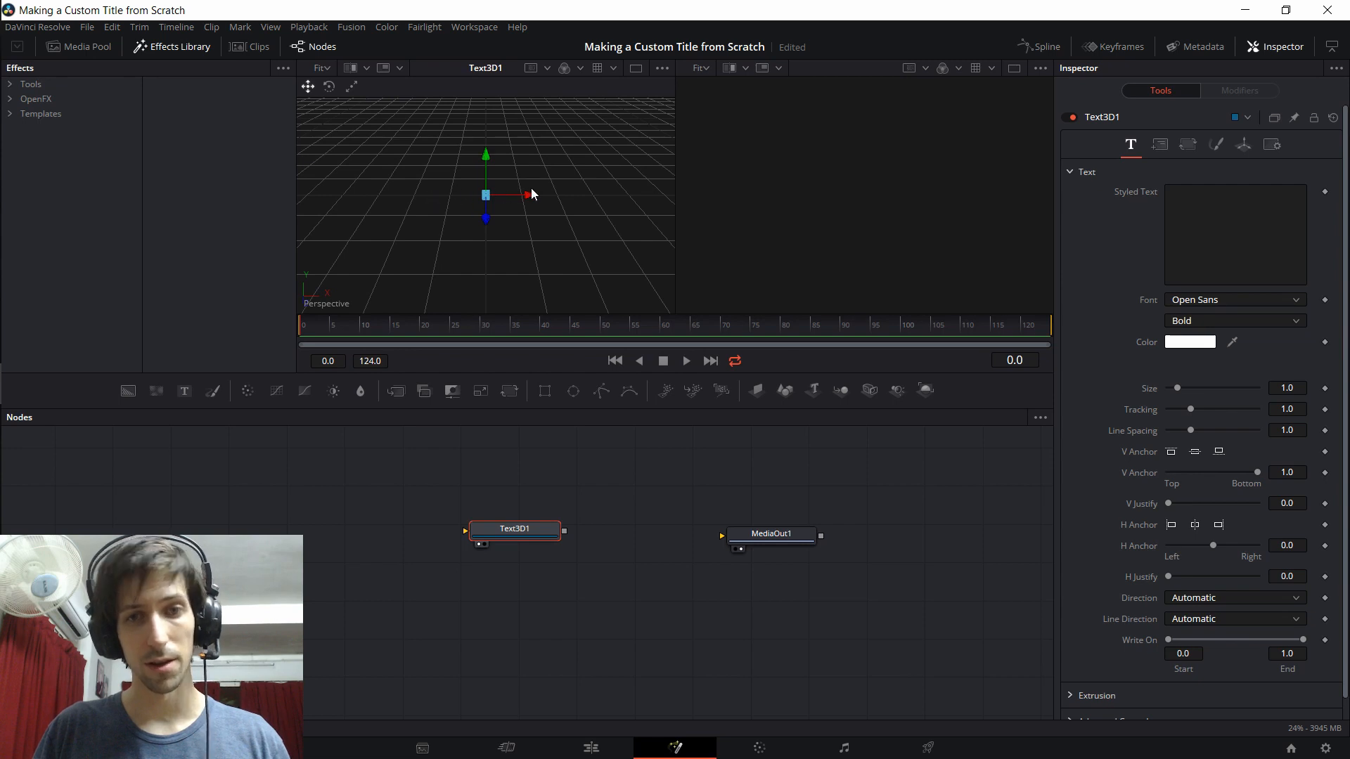
Enter "Title Tutorial" as the styled text of Text3D1 and set its font to Bebas Neue.
{"action": "left_click", "coordinate": [1223, 236]}
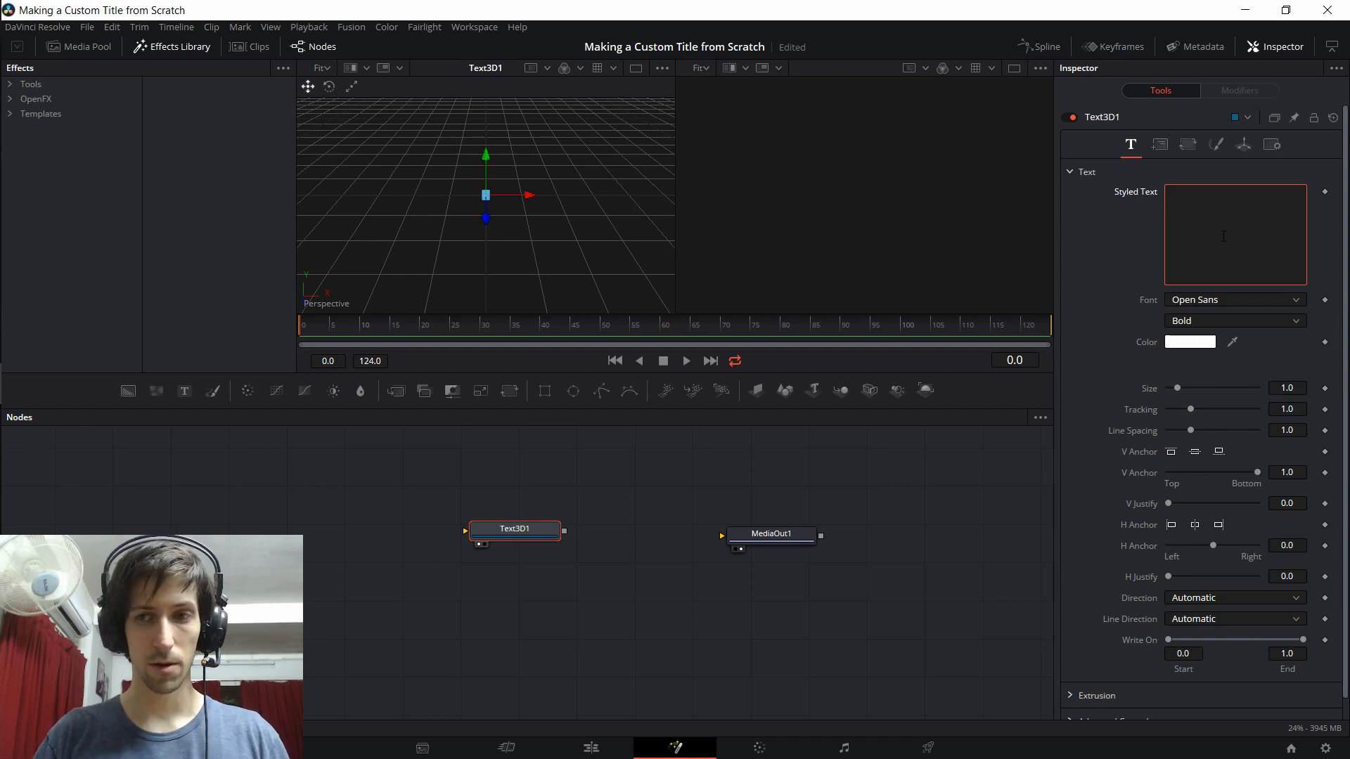
{"action": "type", "text": "Title Tutorial"}
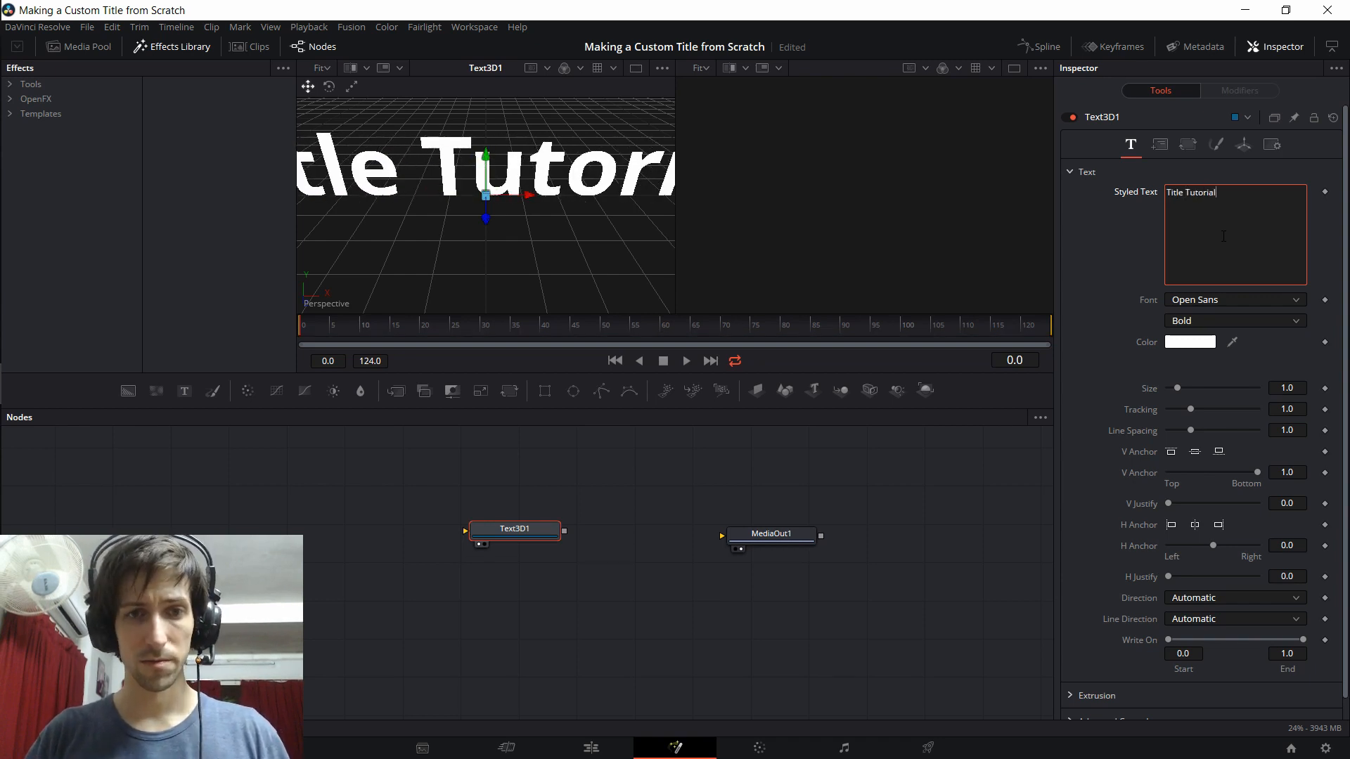
{"action": "scroll", "coordinate": [520, 237], "scroll_direction": "down", "scroll_amount": 2}
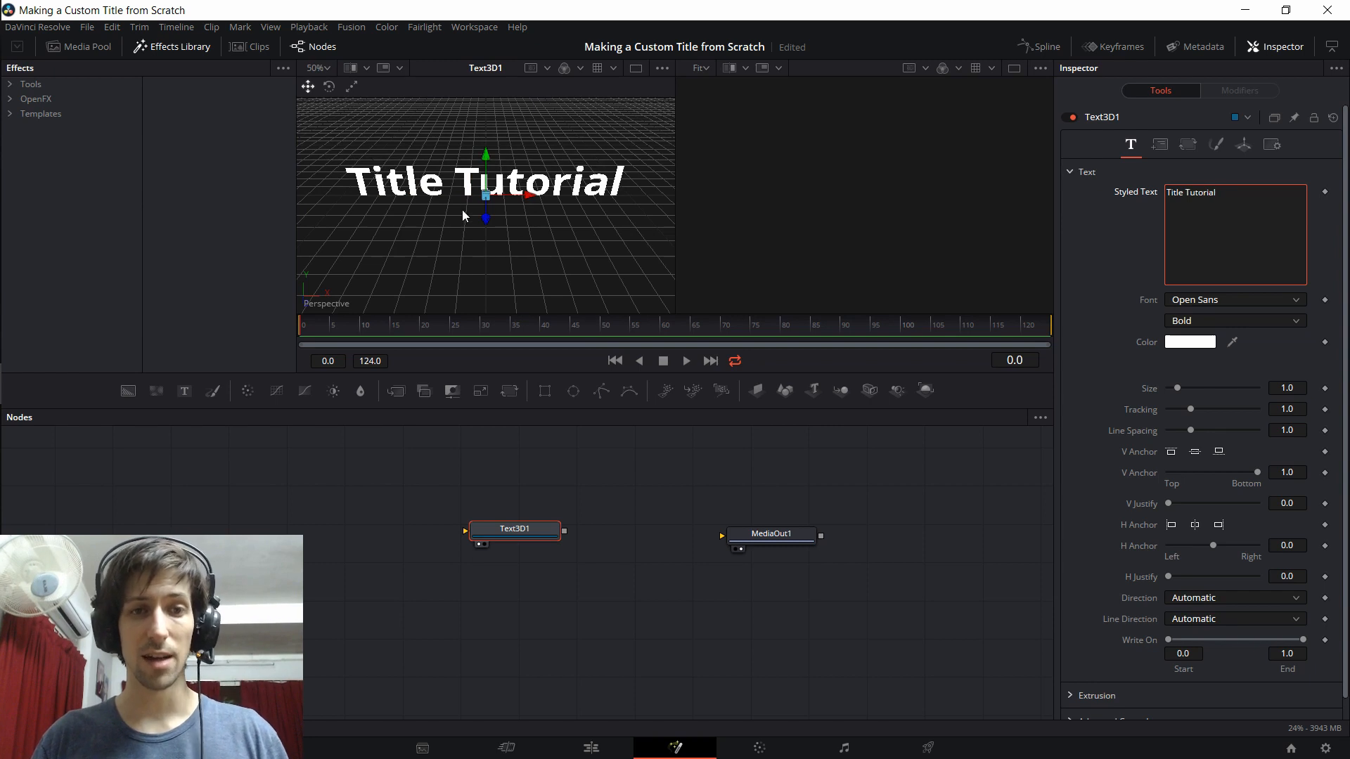
{"action": "left_click", "coordinate": [1201, 301]}
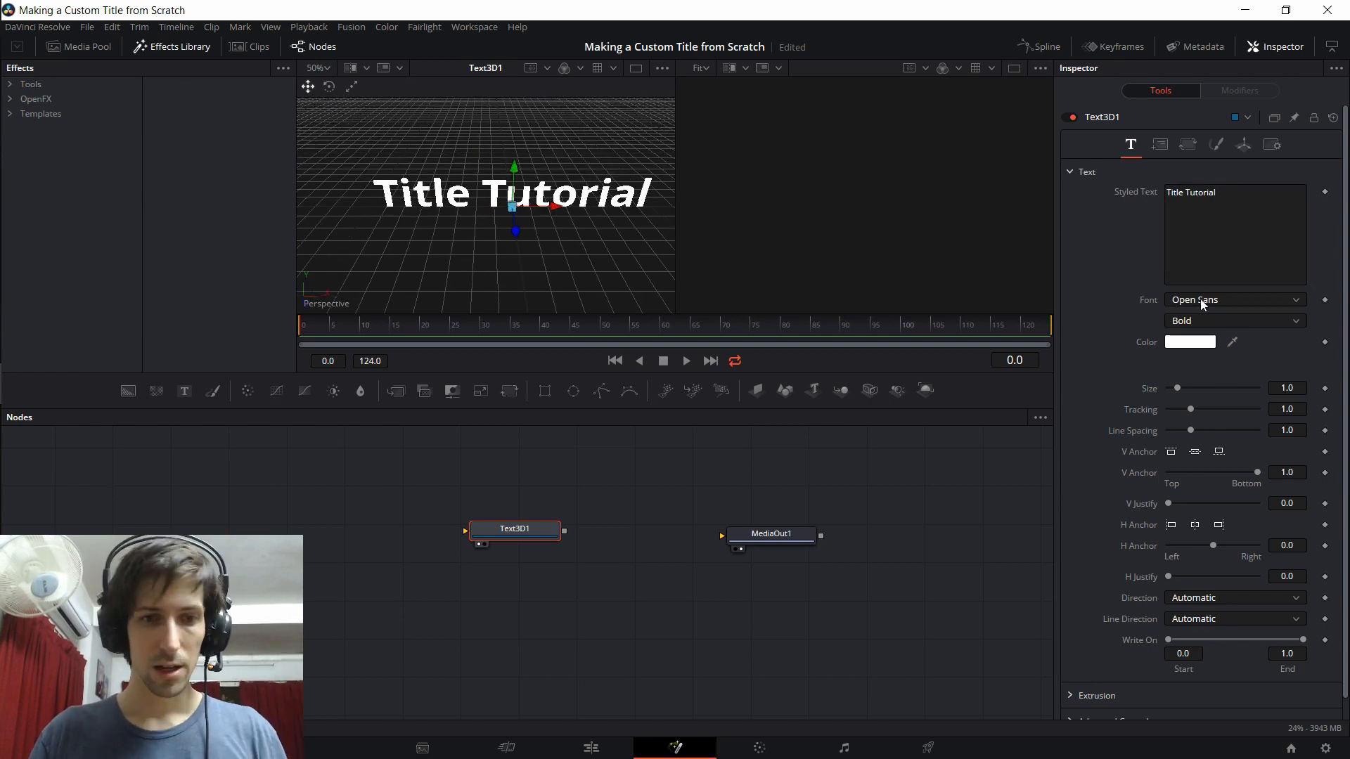
{"action": "scroll", "coordinate": [1217, 327], "scroll_direction": "up", "scroll_amount": 10}
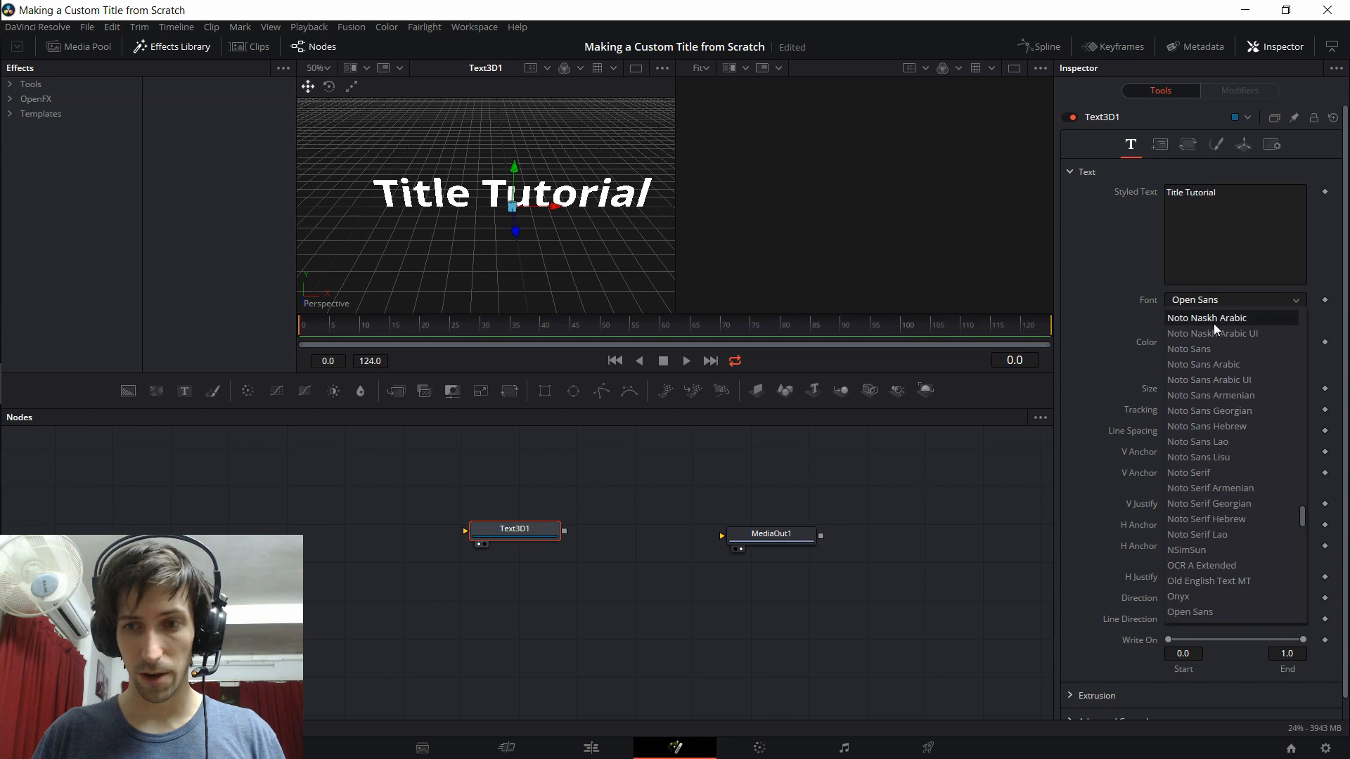
{"action": "left_click", "coordinate": [1217, 377]}
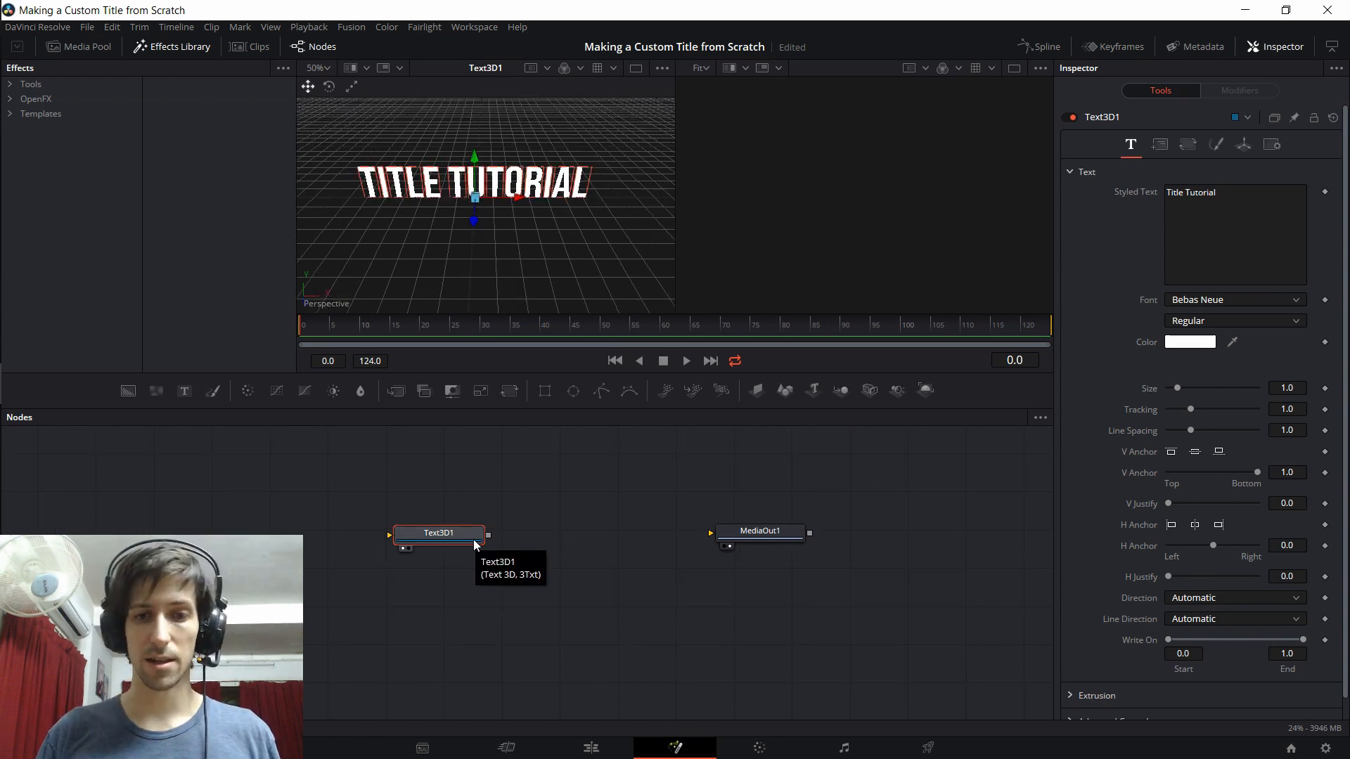
Add a Renderer 3D node after Text3D1 and connect its output to MediaOut1, spacing the nodes out.
{"action": "left_click_drag", "start_coordinate": [475, 543], "coordinate": [430, 543]}
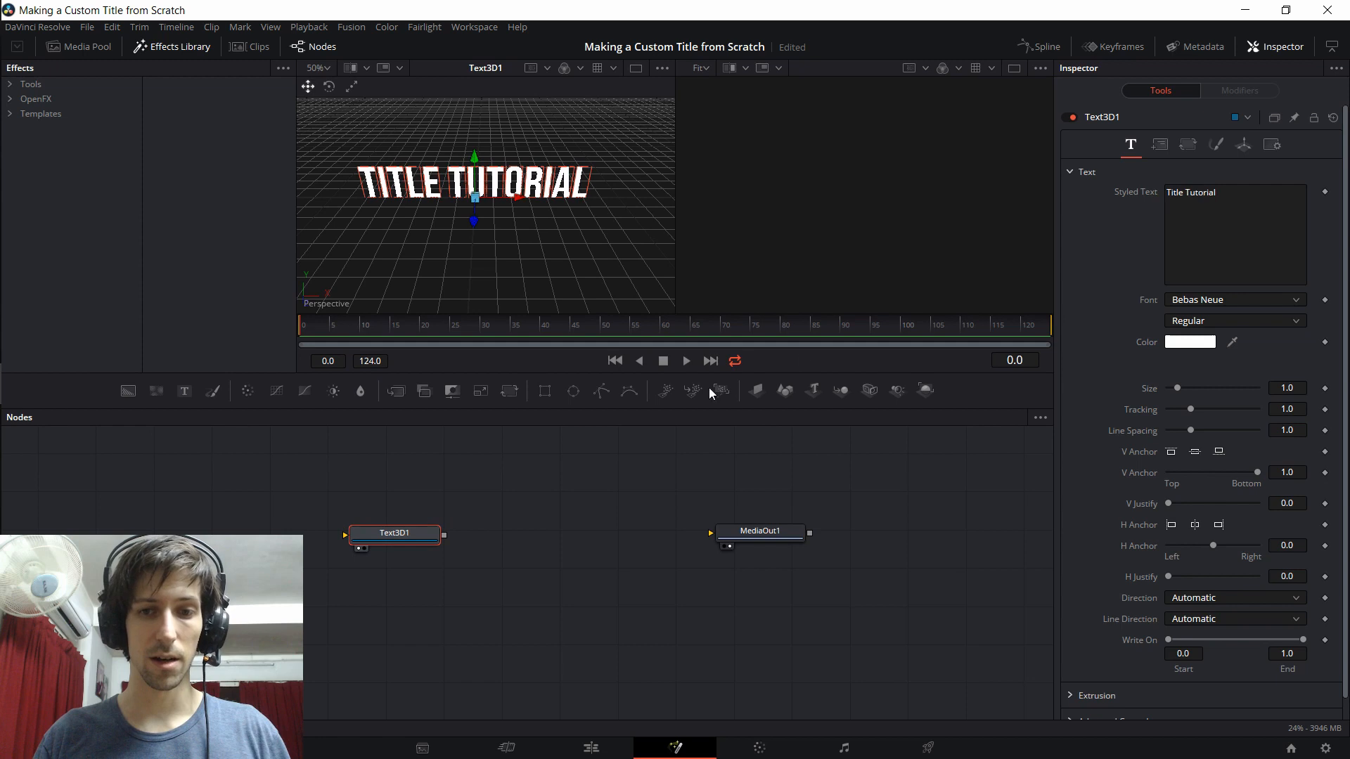
{"action": "left_click", "coordinate": [921, 391]}
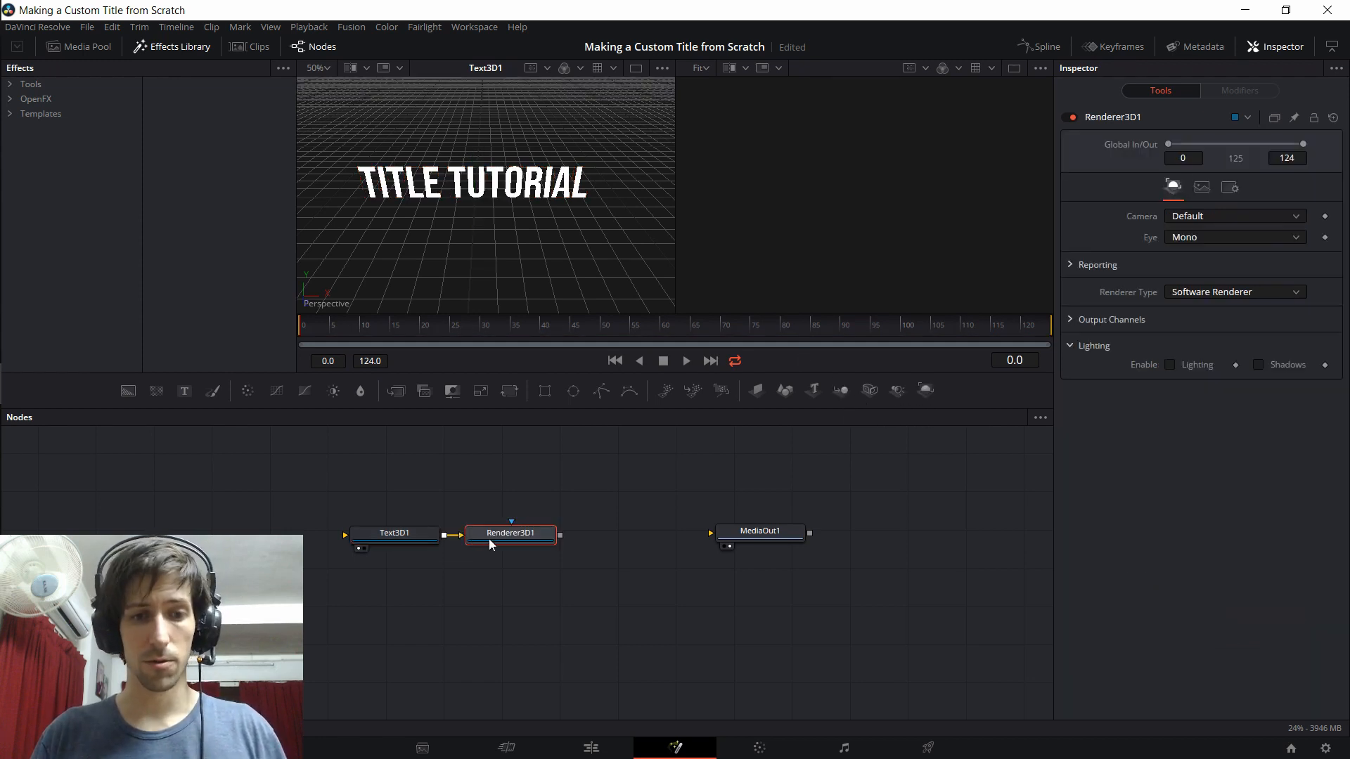
{"action": "left_click_drag", "start_coordinate": [541, 538], "coordinate": [592, 538]}
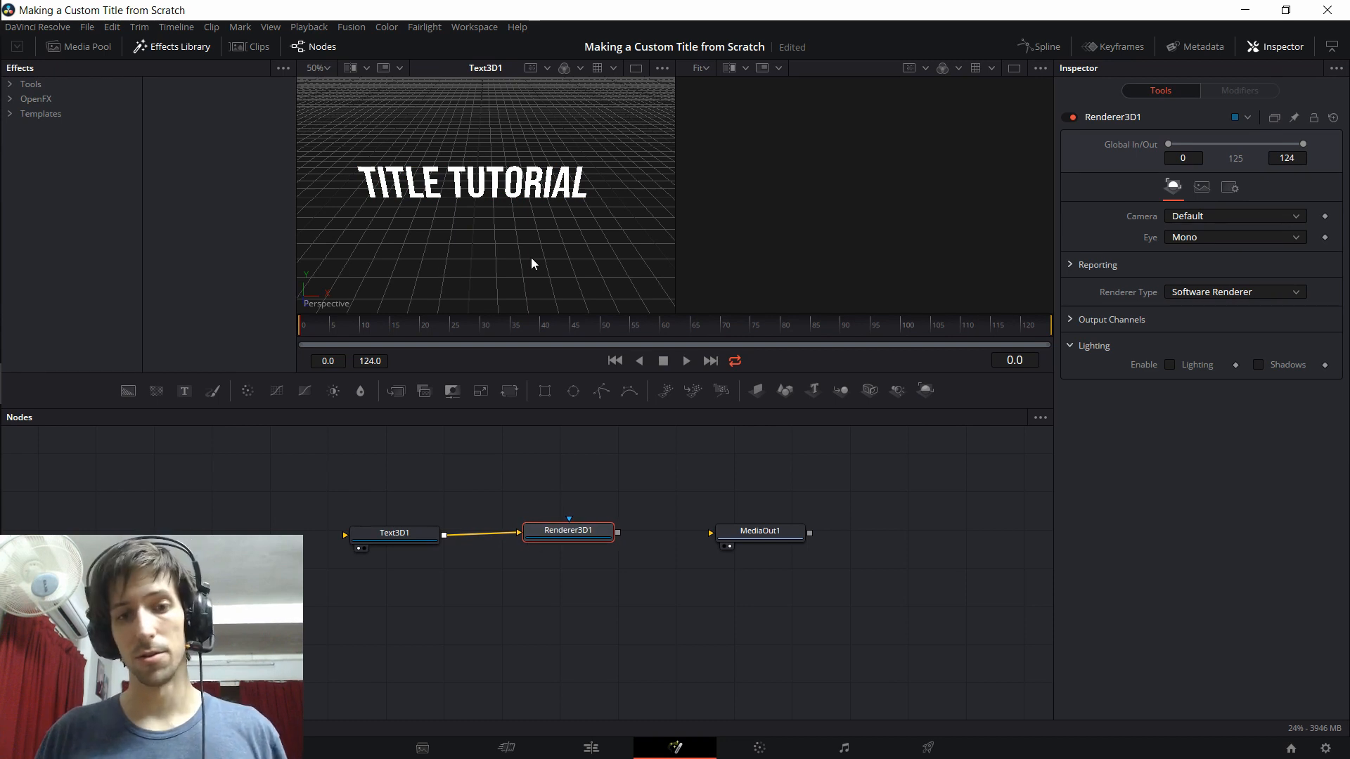
{"action": "left_click_drag", "start_coordinate": [617, 533], "coordinate": [751, 533]}
{"action": "left_click_drag", "start_coordinate": [582, 538], "coordinate": [598, 542]}
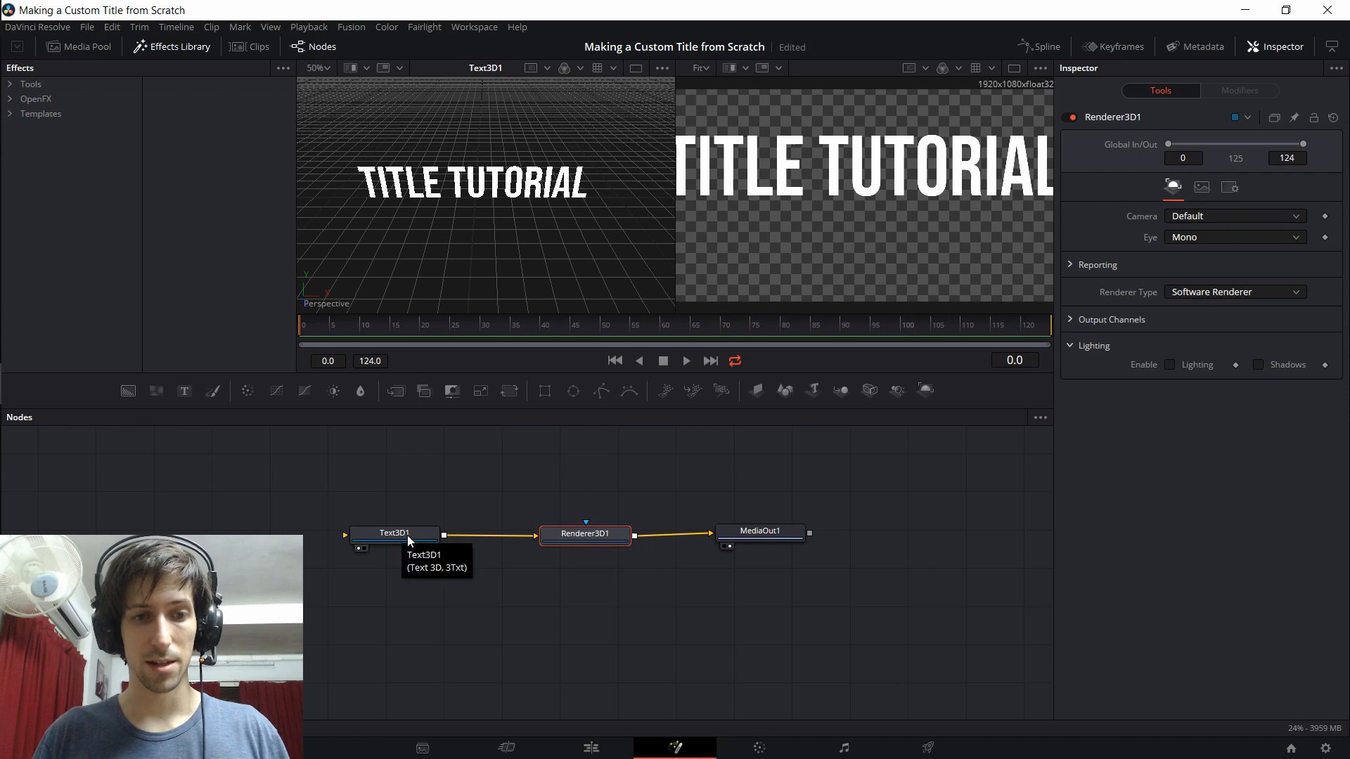
{"action": "left_click_drag", "start_coordinate": [782, 536], "coordinate": [814, 545]}
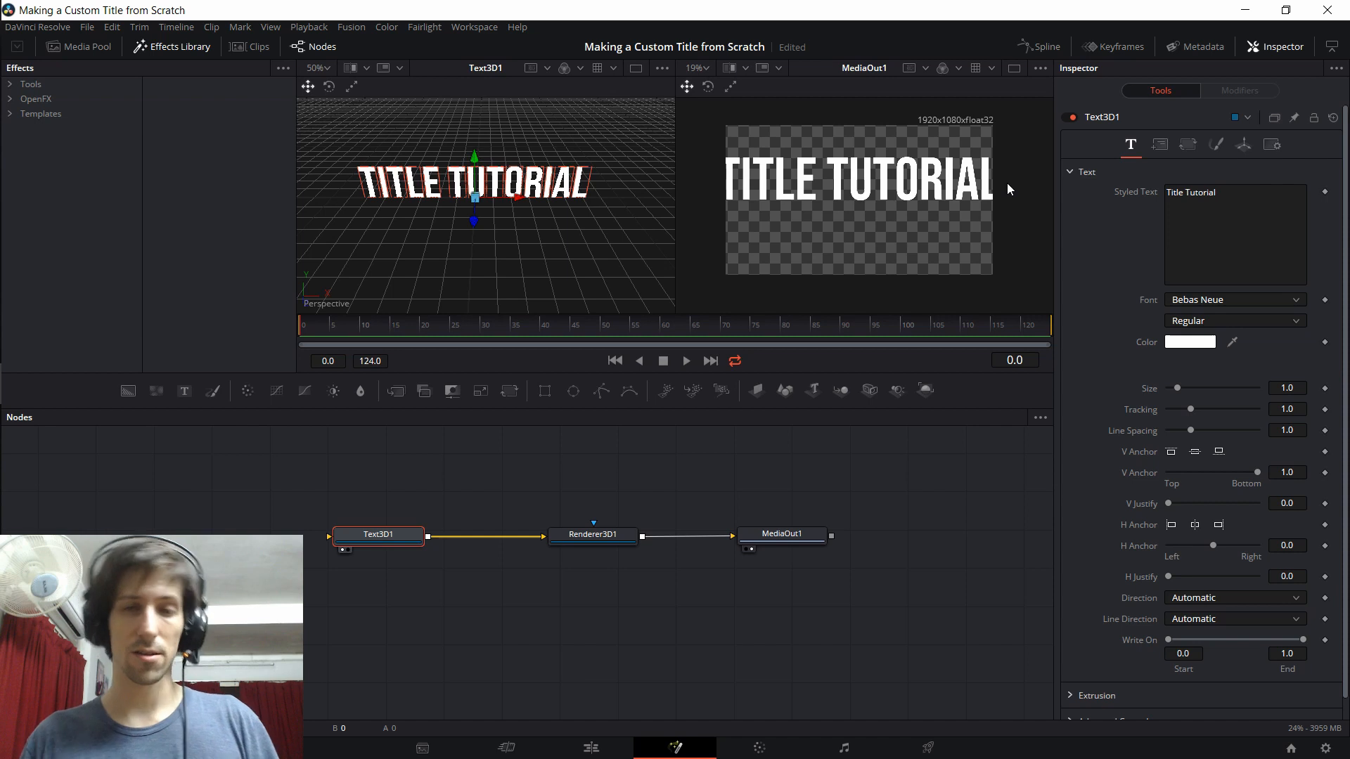
Insert a Merge 3D node between Text3D1 and Renderer3D1 and space the nodes evenly along the chain.
{"action": "left_click_drag", "start_coordinate": [395, 536], "coordinate": [475, 513]}
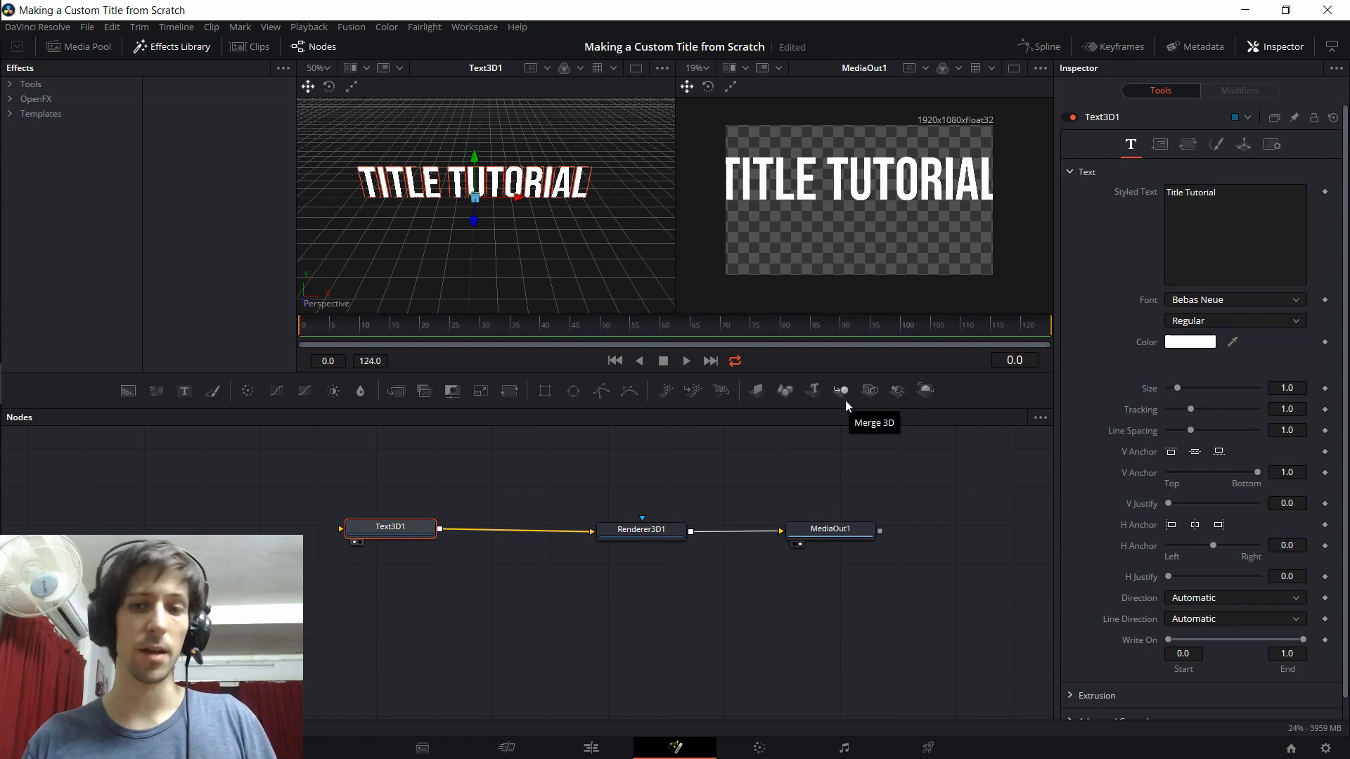
{"action": "left_click_drag", "start_coordinate": [404, 529], "coordinate": [407, 529]}
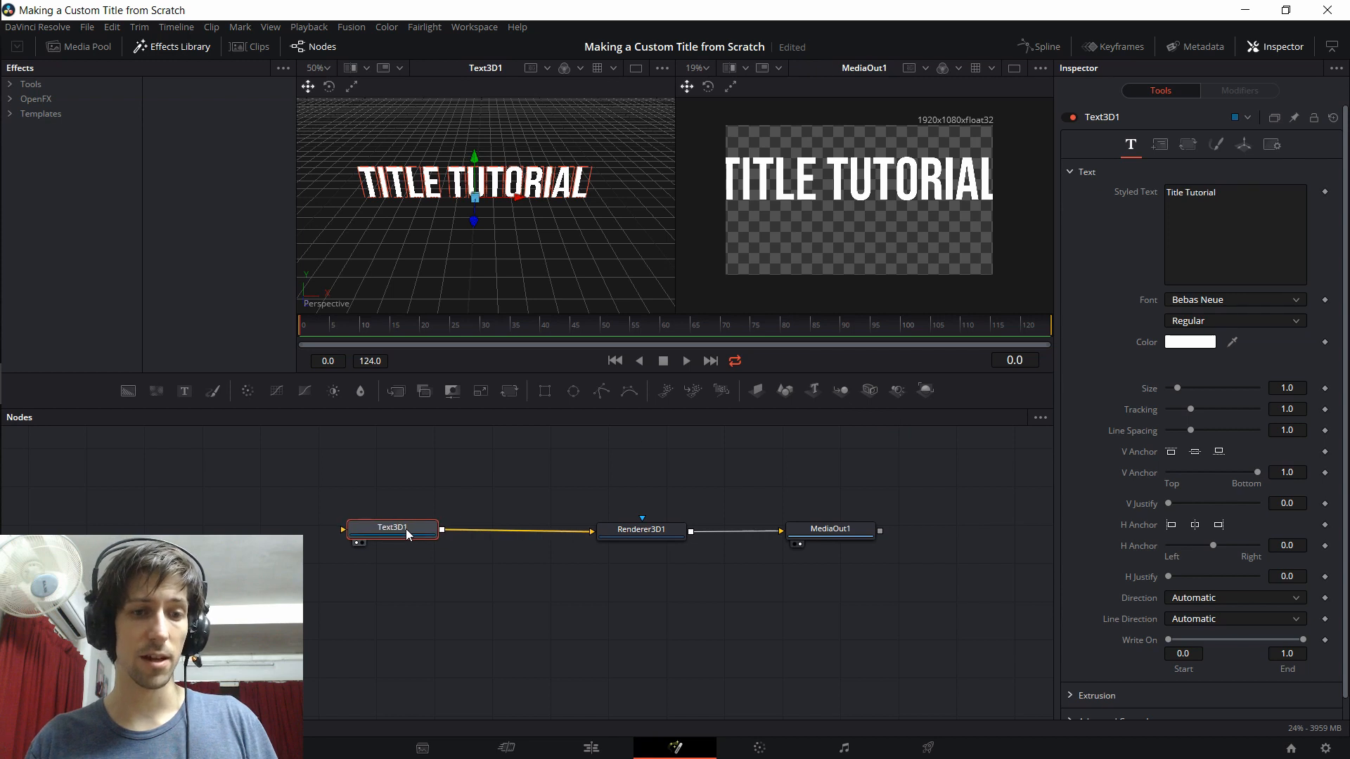
{"action": "left_click", "coordinate": [840, 391]}
{"action": "left_click_drag", "start_coordinate": [391, 528], "coordinate": [381, 528]}
{"action": "left_click_drag", "start_coordinate": [492, 526], "coordinate": [500, 526]}
{"action": "mouse_move", "coordinate": [374, 529]}
{"action": "left_mouse_down"}
{"action": "mouse_move", "coordinate": [332, 535]}
{"action": "mouse_move", "coordinate": [359, 532]}
{"action": "left_mouse_up"}
{"action": "left_click_drag", "start_coordinate": [648, 534], "coordinate": [694, 536]}
{"action": "left_click_drag", "start_coordinate": [370, 529], "coordinate": [386, 528]}
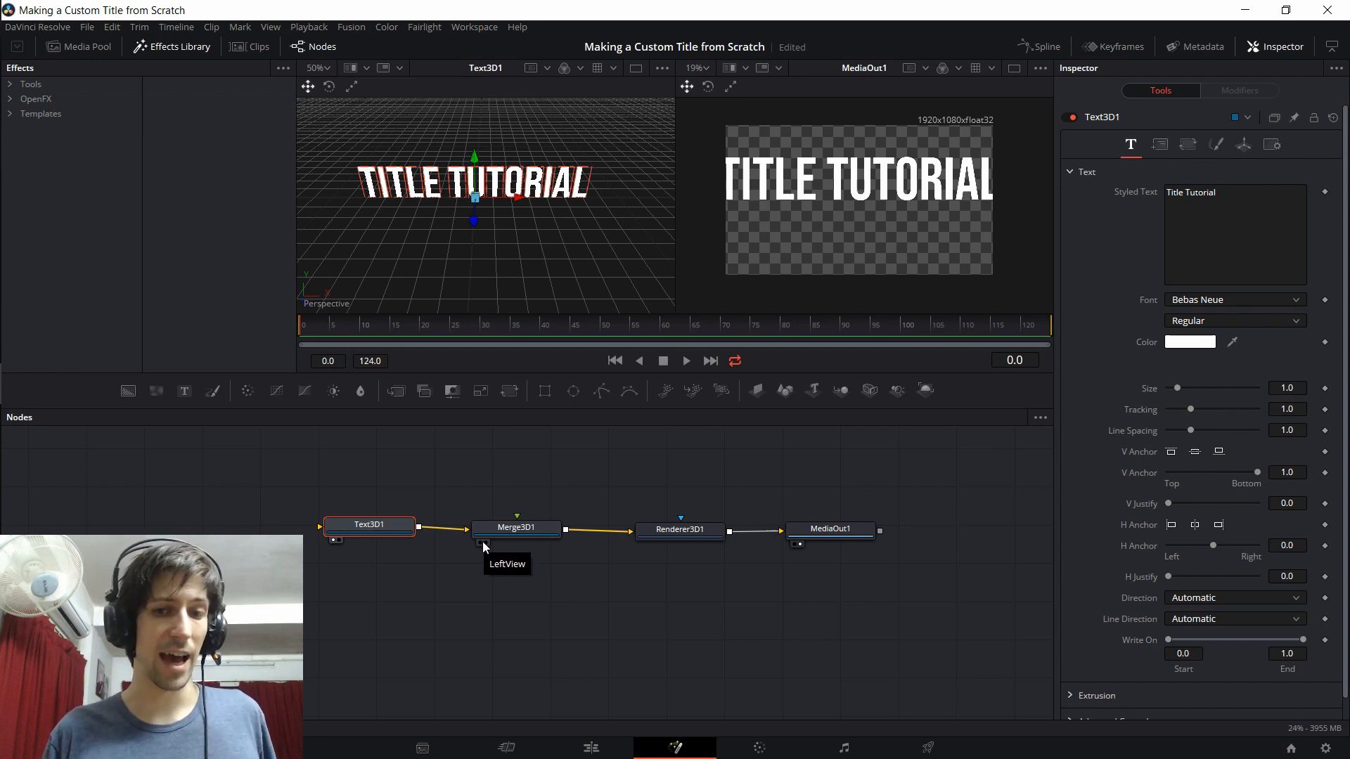
Add a Shape 3D node feeding Merge3D1 and arrange it below Text3D1 in the node graph.
{"action": "mouse_move", "coordinate": [539, 534]}
{"action": "left_mouse_down"}
{"action": "mouse_move", "coordinate": [551, 551]}
{"action": "mouse_move", "coordinate": [543, 538]}
{"action": "left_mouse_up"}
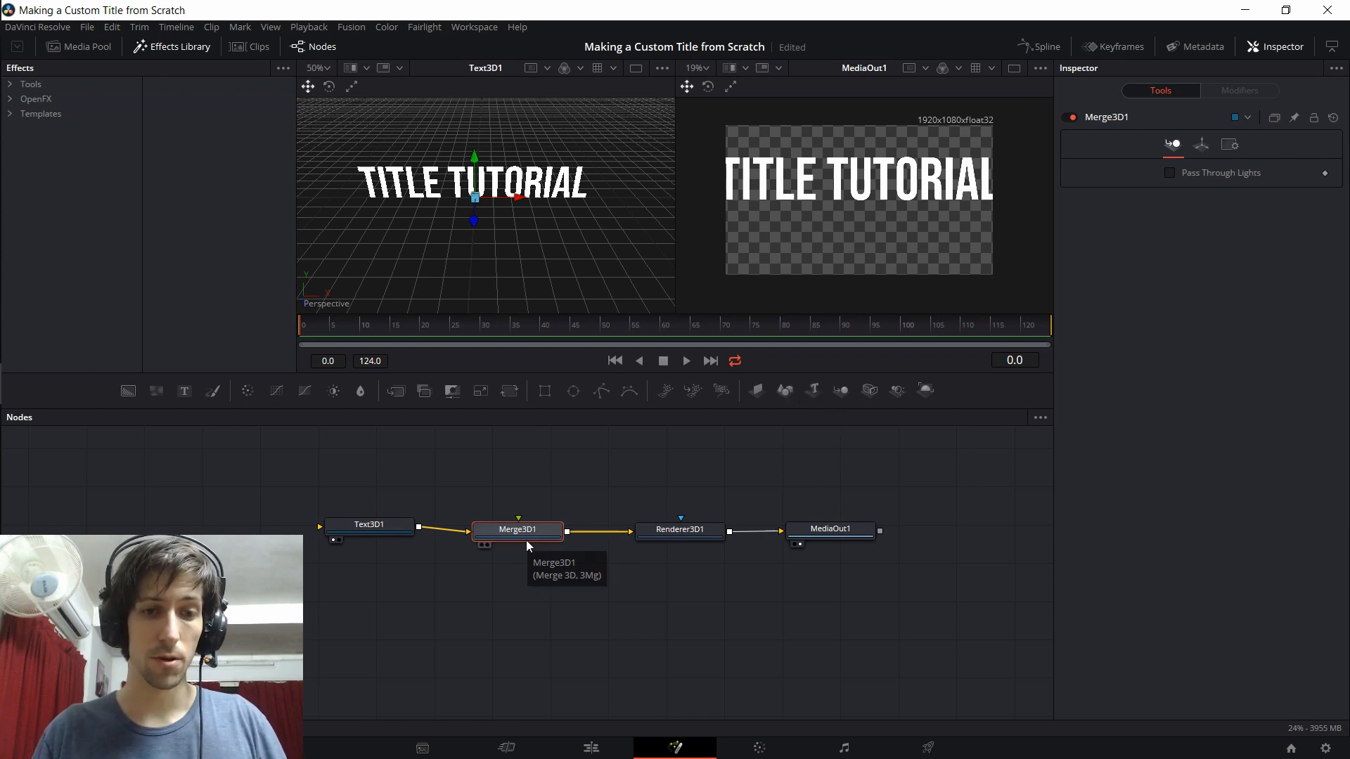
{"action": "left_click", "coordinate": [785, 391]}
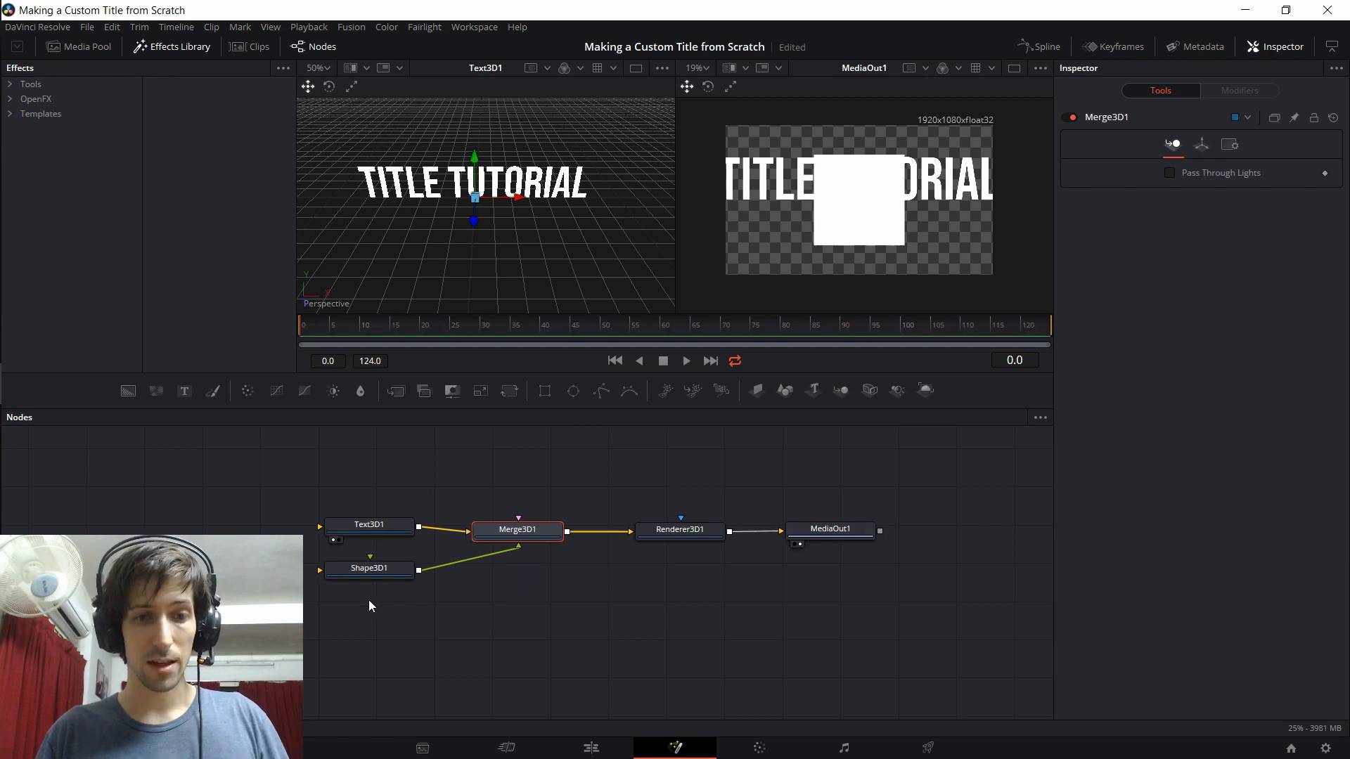
{"action": "left_click_drag", "start_coordinate": [398, 577], "coordinate": [402, 588]}
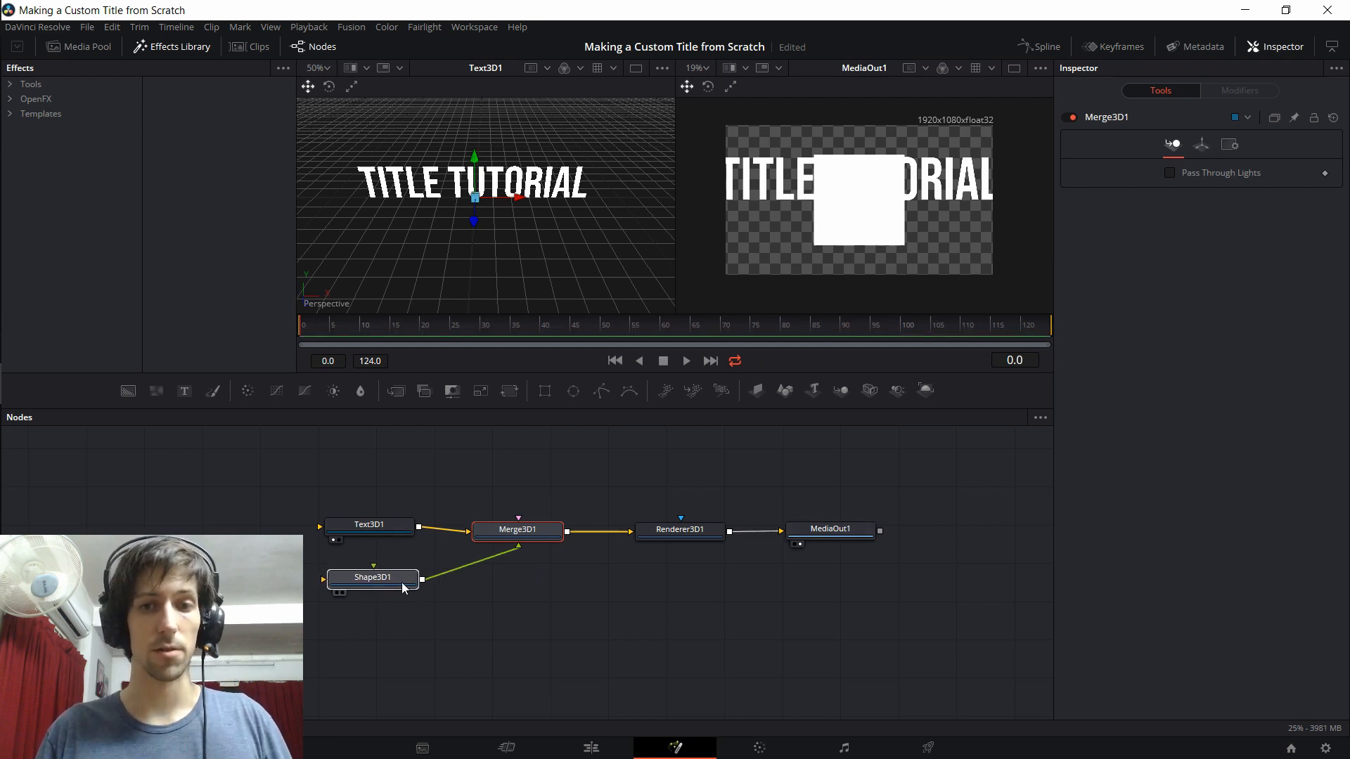
{"action": "left_click", "coordinate": [403, 588]}
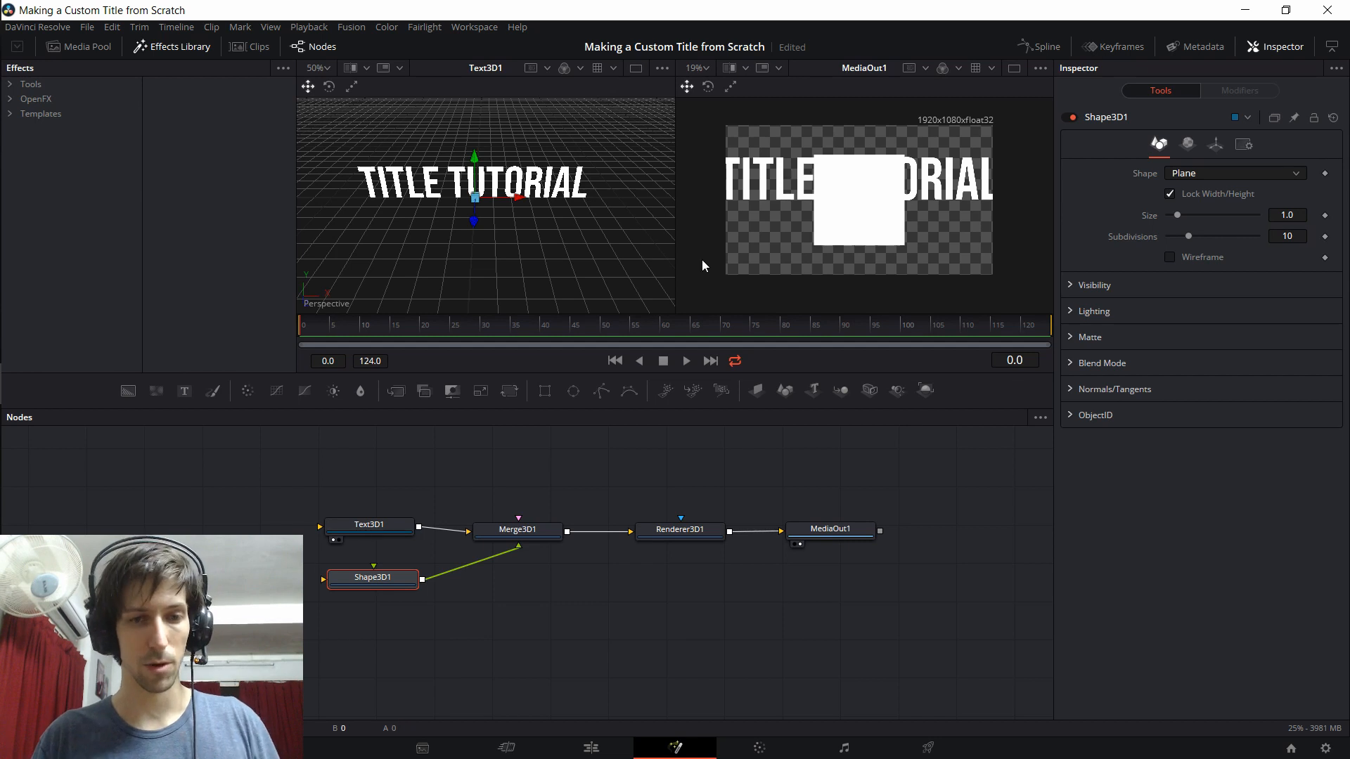
{"action": "left_click_drag", "start_coordinate": [383, 527], "coordinate": [390, 511]}
{"action": "left_click", "coordinate": [447, 468]}
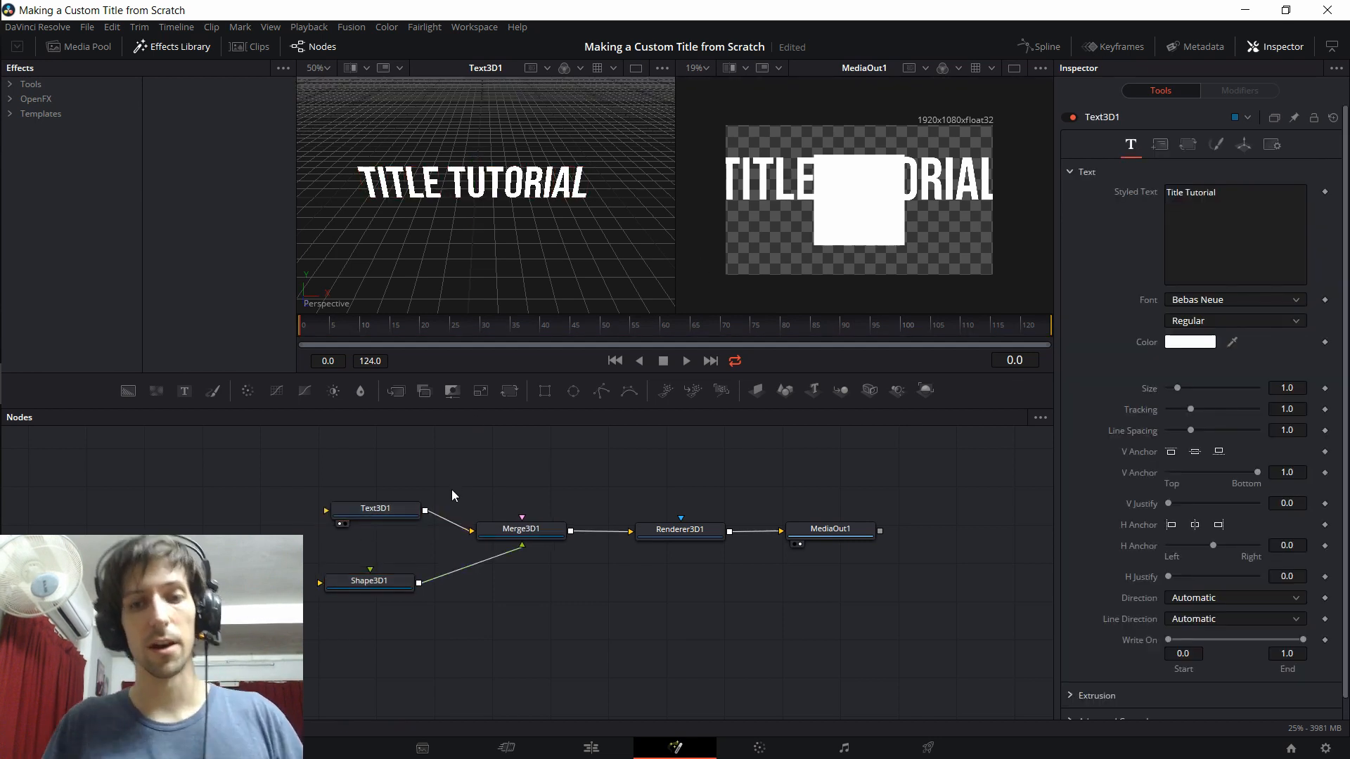
Display Merge3D1 in the perspective viewer in place of Text3D1.
{"action": "left_click", "coordinate": [523, 531]}
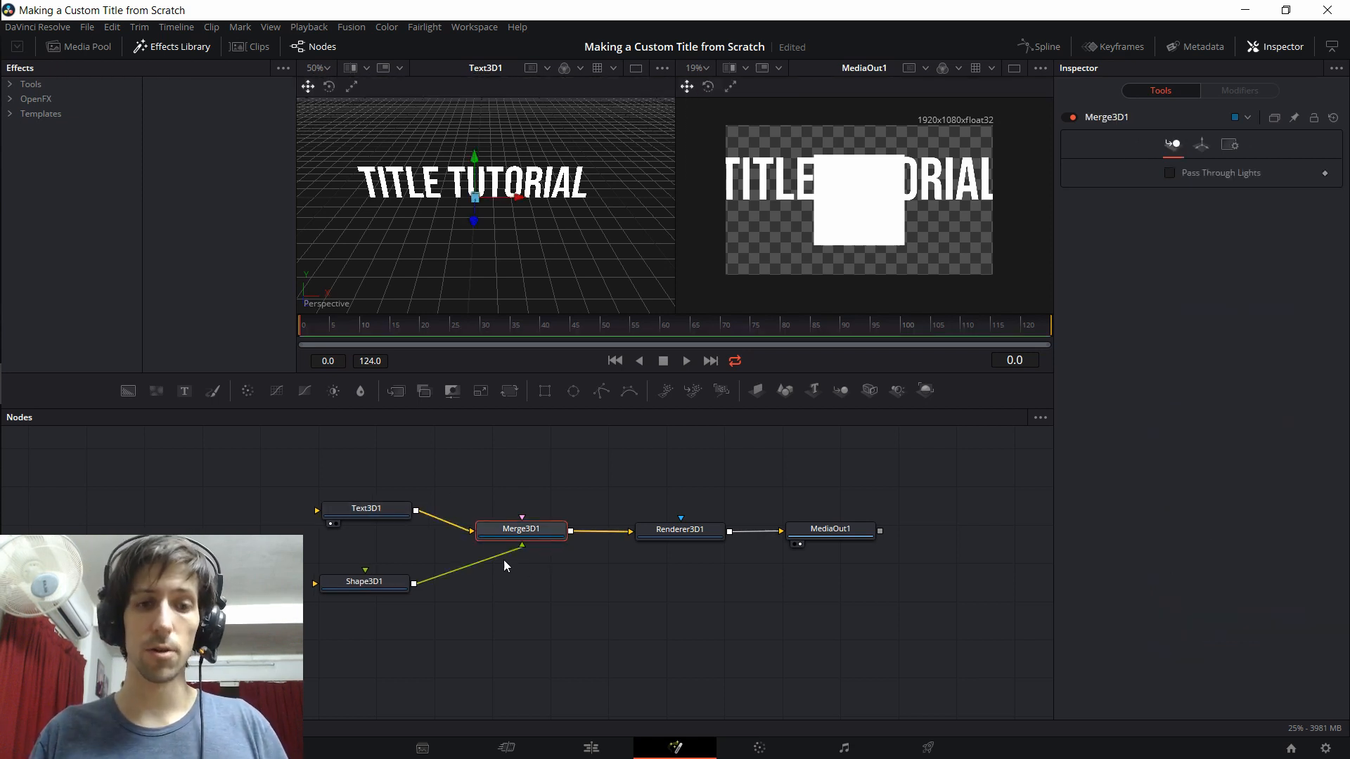
{"action": "mouse_move", "coordinate": [487, 543]}
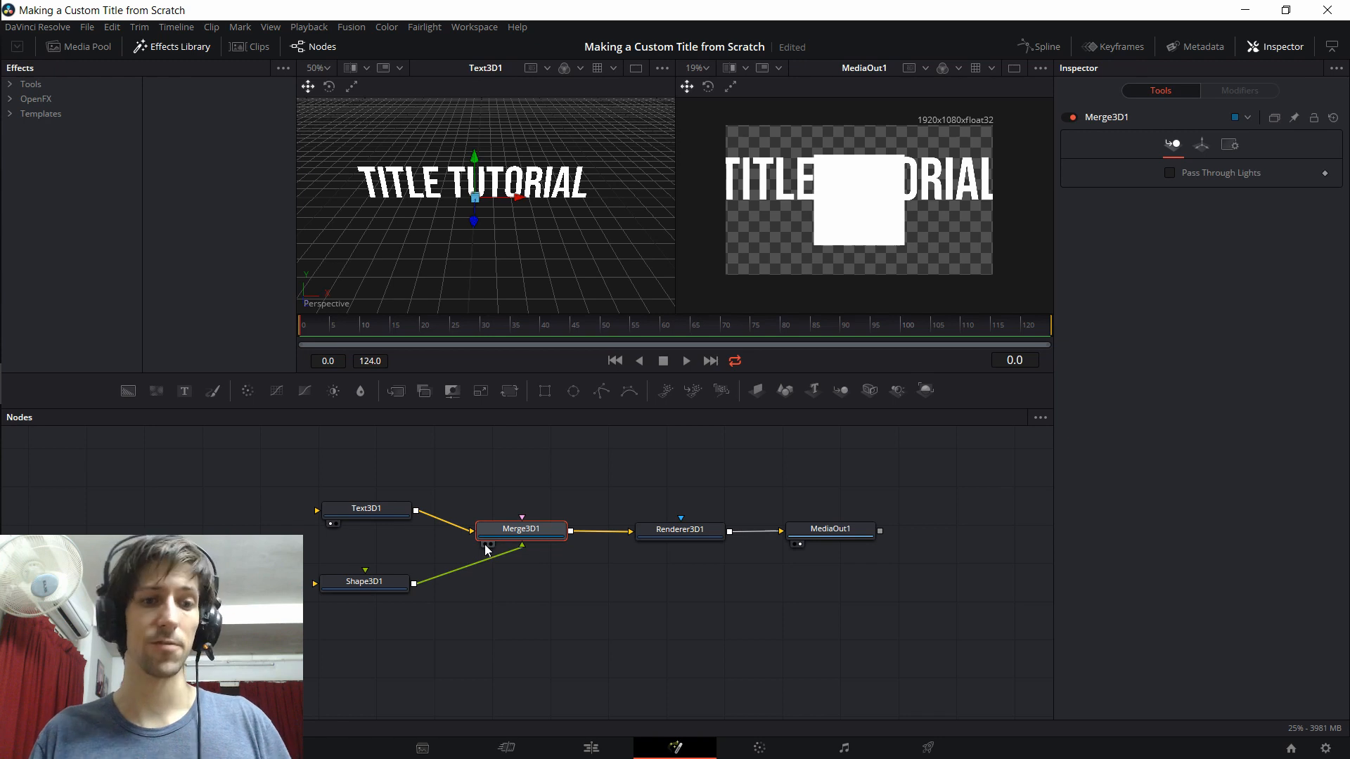
{"action": "left_click", "coordinate": [483, 544]}
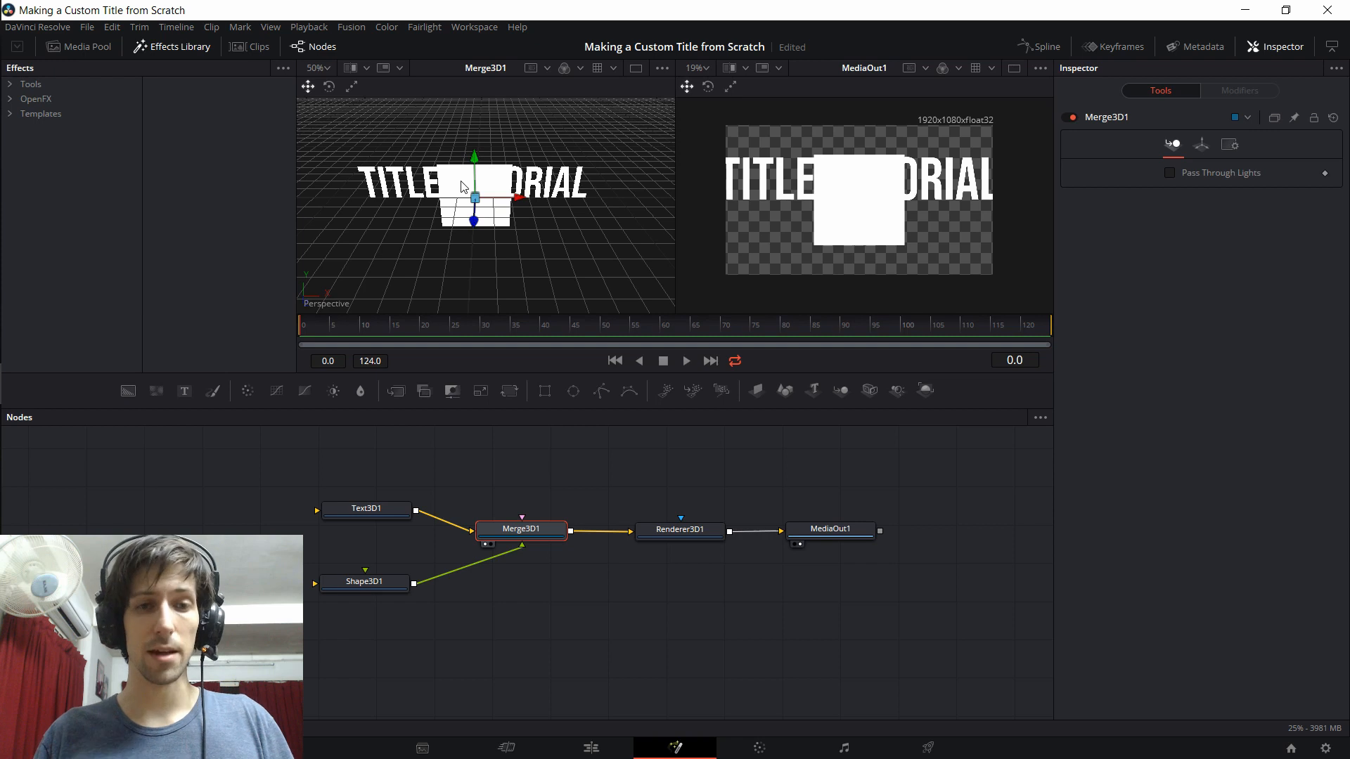
{"action": "left_click_drag", "start_coordinate": [409, 222], "coordinate": [439, 218]}
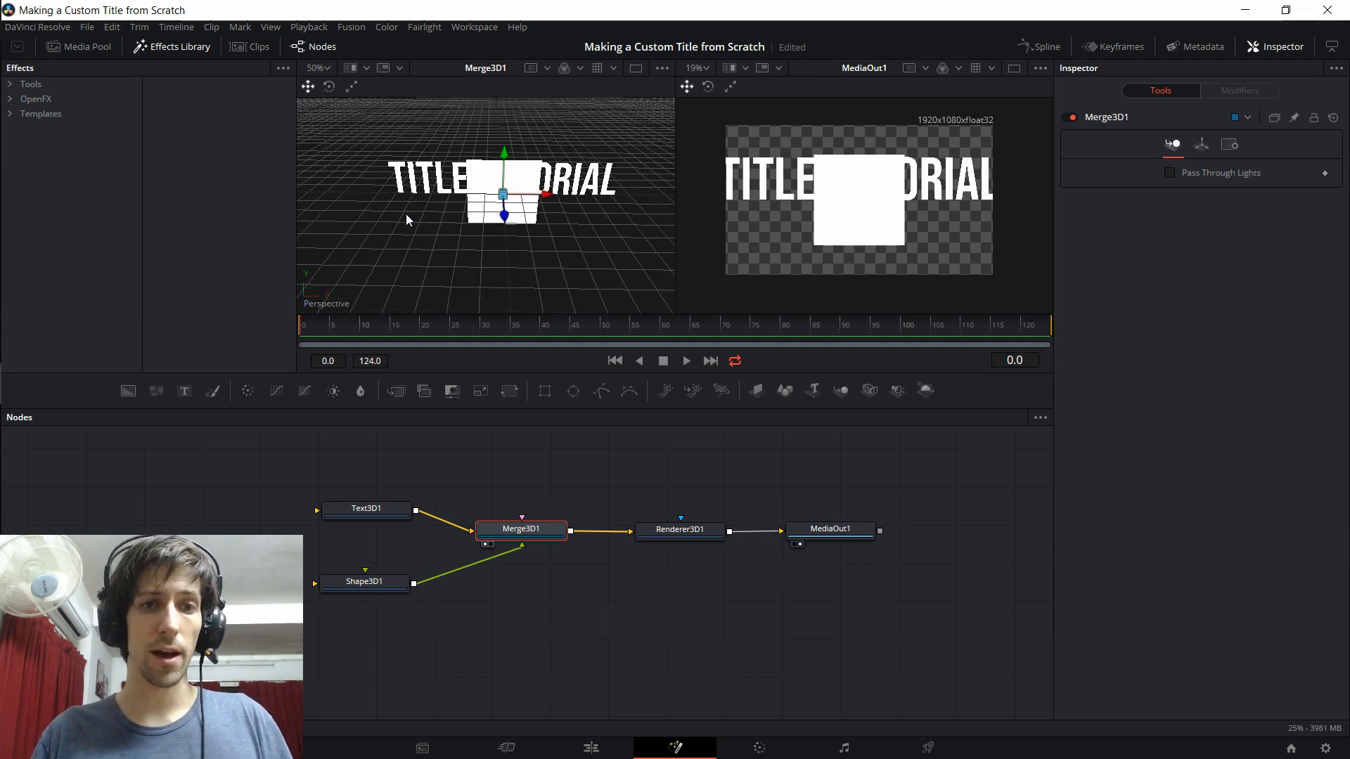
Move the Text3D1 title back along its depth axis so it sits behind the Shape3D1 plane.
{"action": "left_click_drag", "start_coordinate": [431, 226], "coordinate": [536, 244]}
{"action": "left_click", "coordinate": [492, 214]}
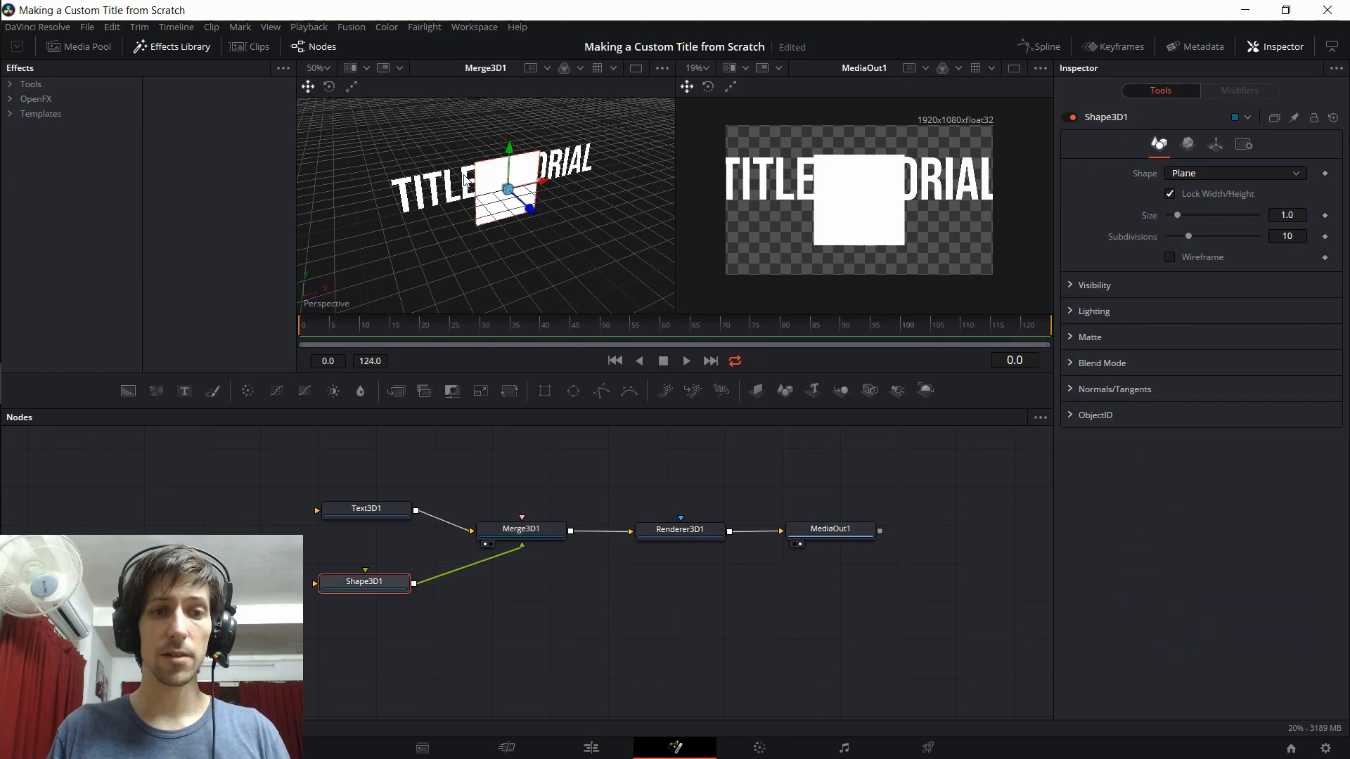
{"action": "left_click", "coordinate": [465, 184]}
{"action": "left_click", "coordinate": [493, 220]}
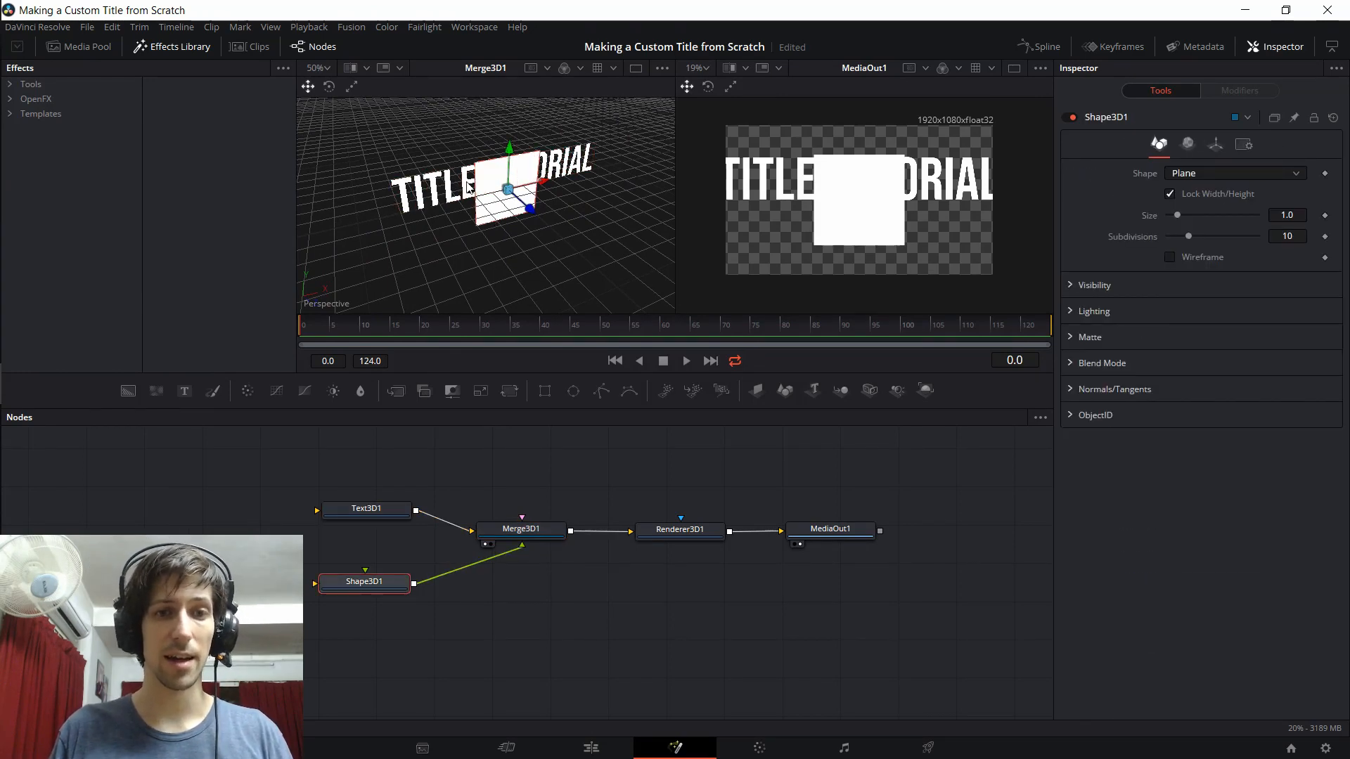
{"action": "left_click", "coordinate": [468, 186]}
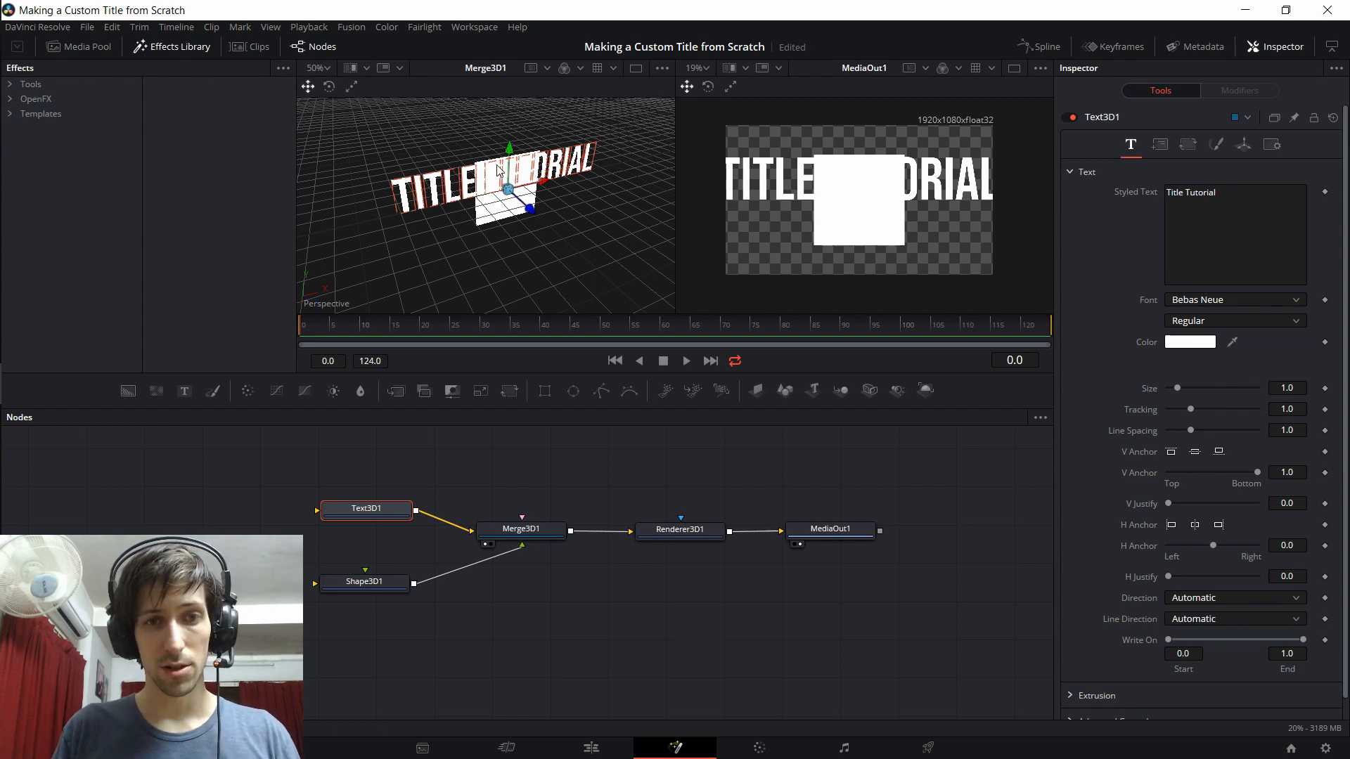
{"action": "left_click", "coordinate": [492, 212]}
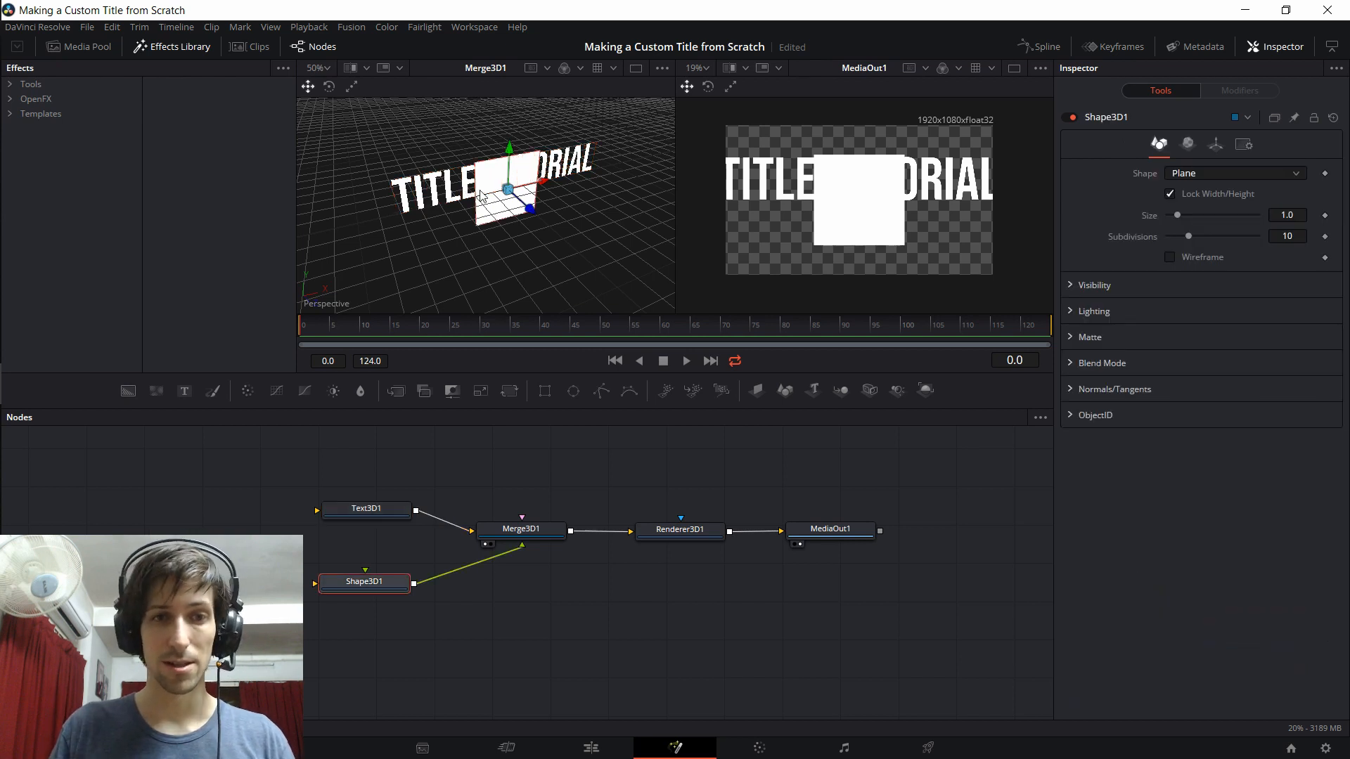
{"action": "left_click", "coordinate": [484, 196]}
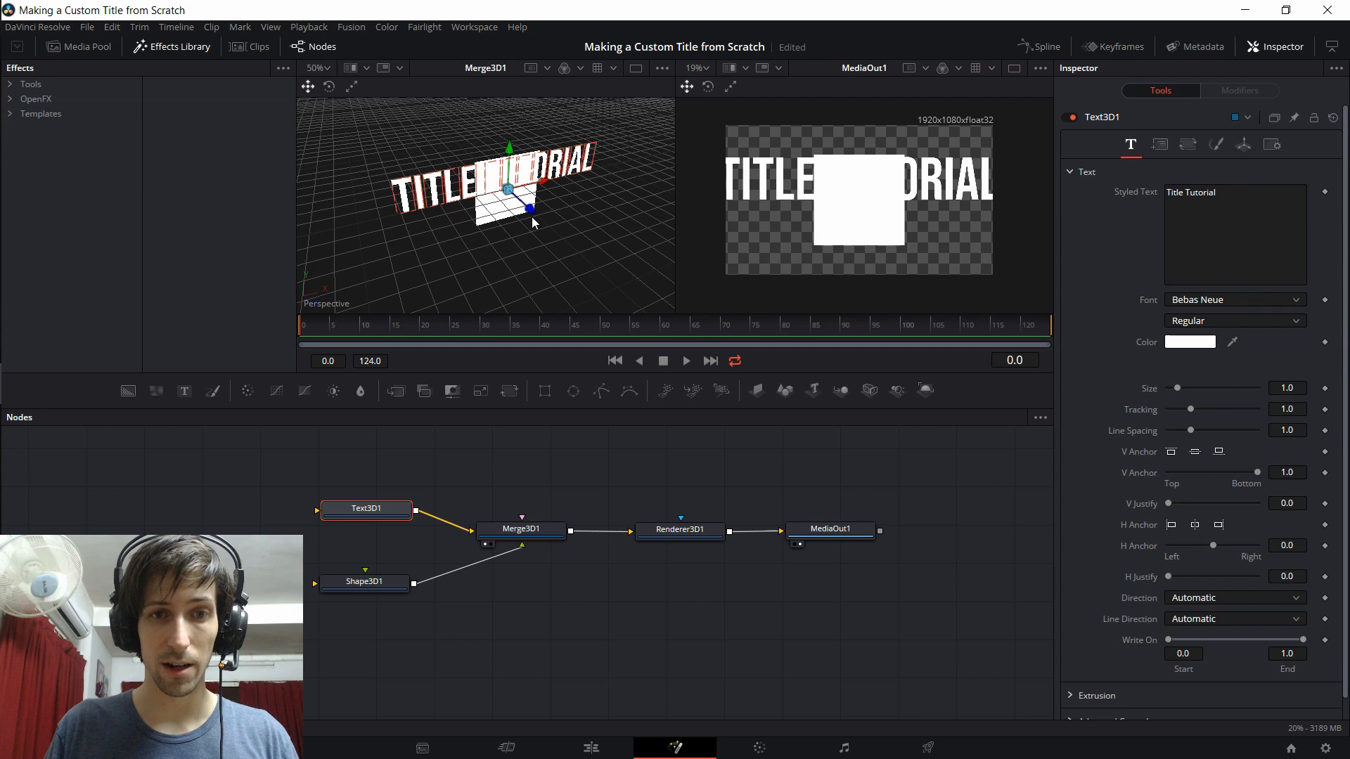
{"action": "left_click_drag", "start_coordinate": [532, 217], "coordinate": [510, 194]}
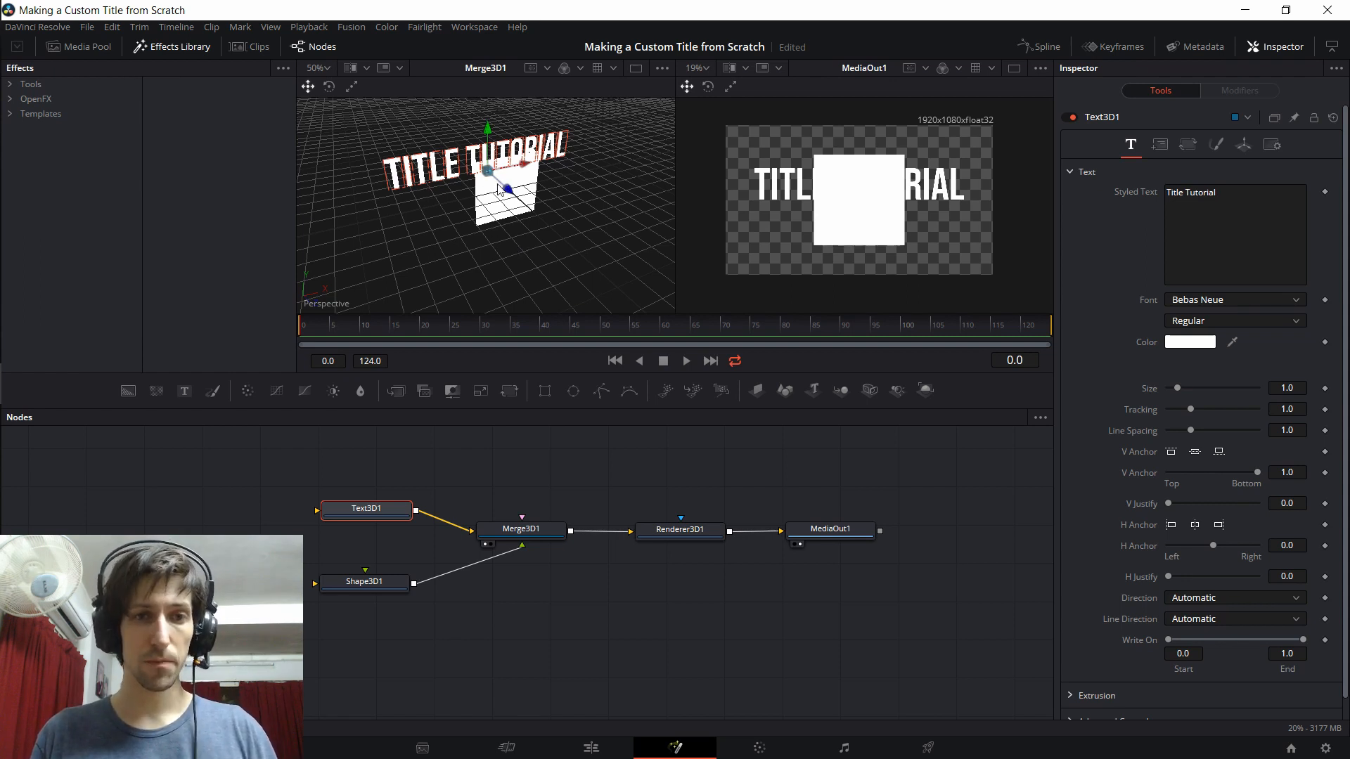
Change the Shape3D1 primitive to a Torus.
{"action": "left_click", "coordinate": [521, 211]}
{"action": "left_click_drag", "start_coordinate": [527, 211], "coordinate": [570, 251]}
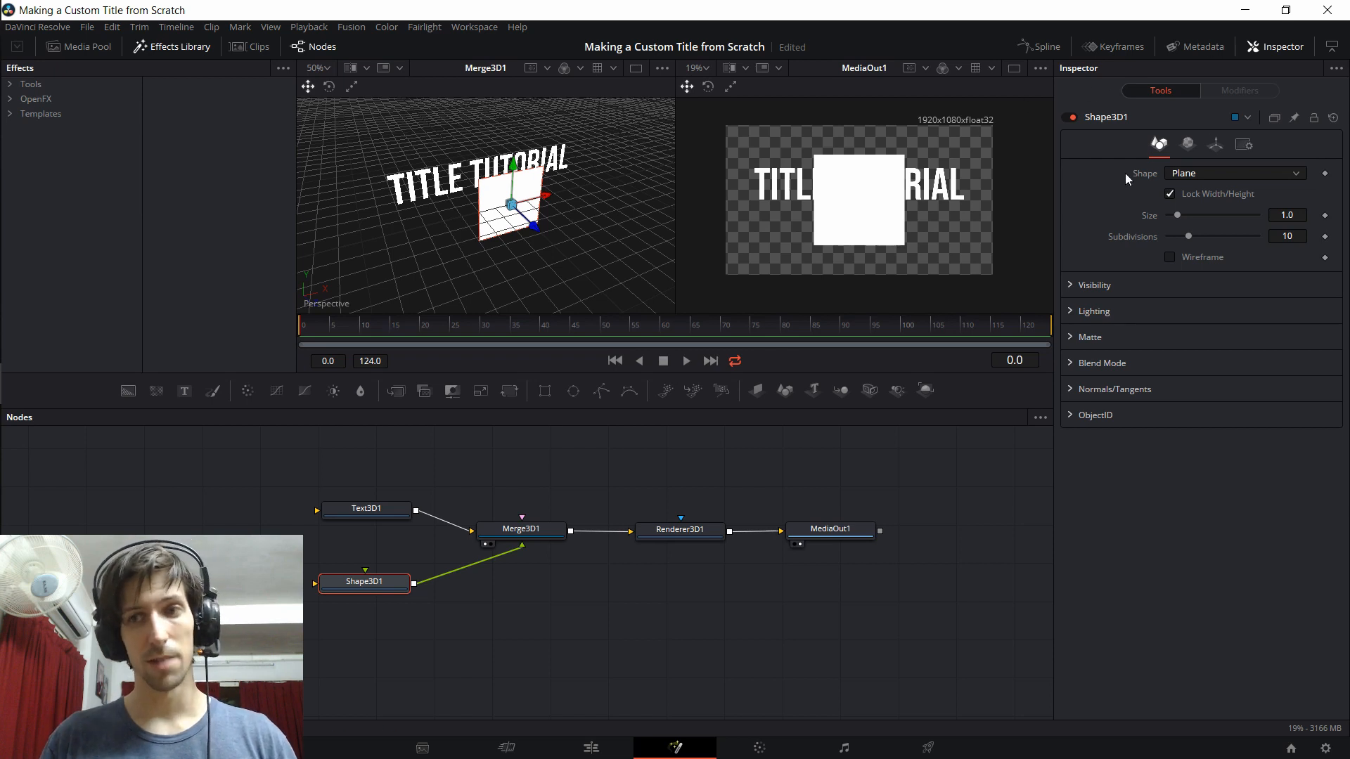
{"action": "left_click", "coordinate": [1185, 175]}
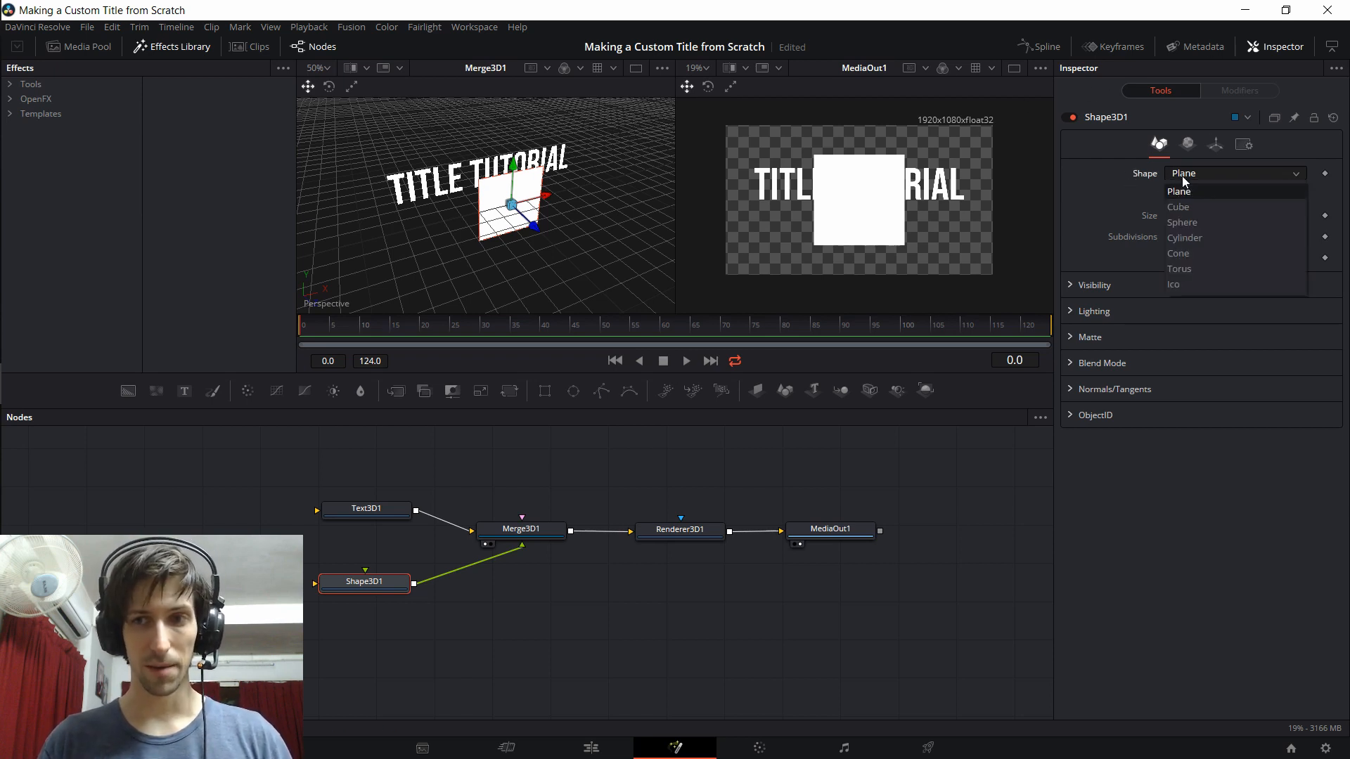
{"action": "left_click", "coordinate": [1202, 268]}
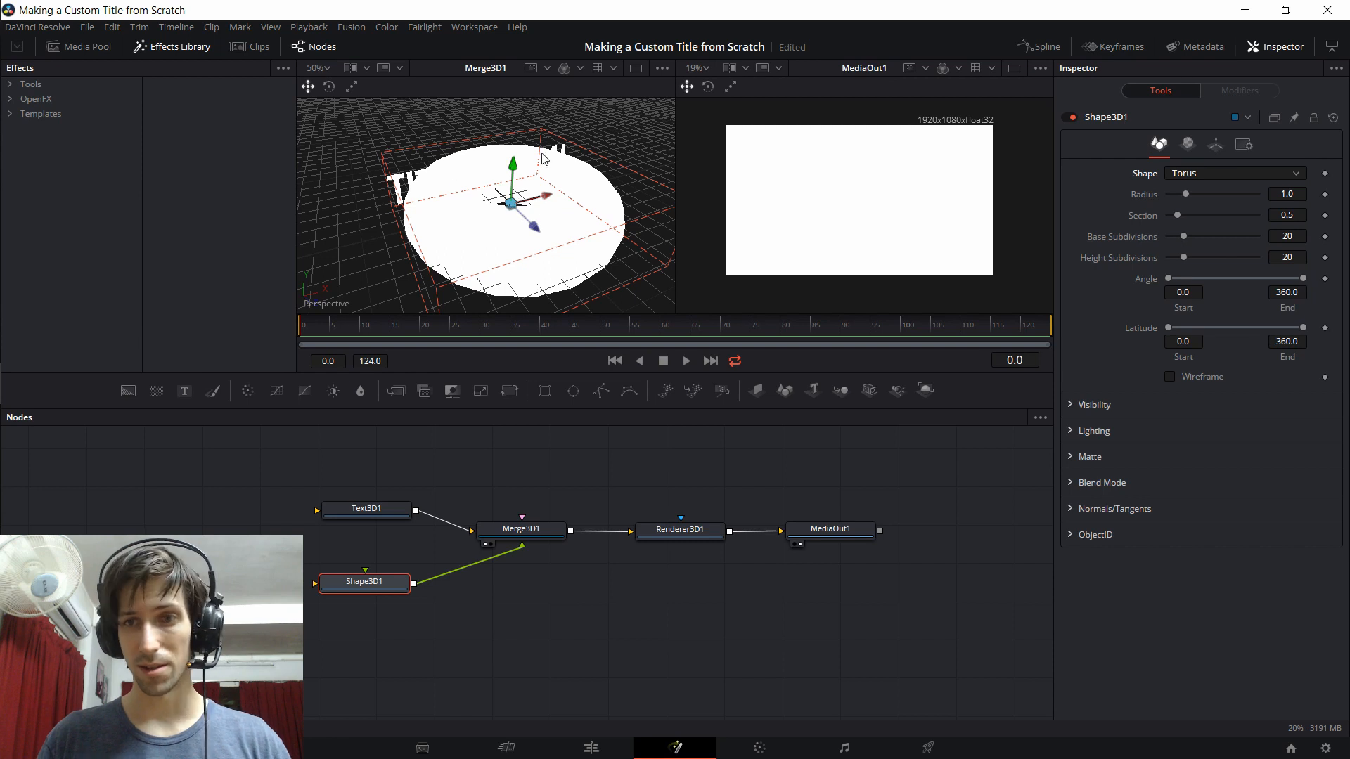
Set the torus's Z rotation to 90 degrees in its transform settings.
{"action": "left_click", "coordinate": [1216, 144]}
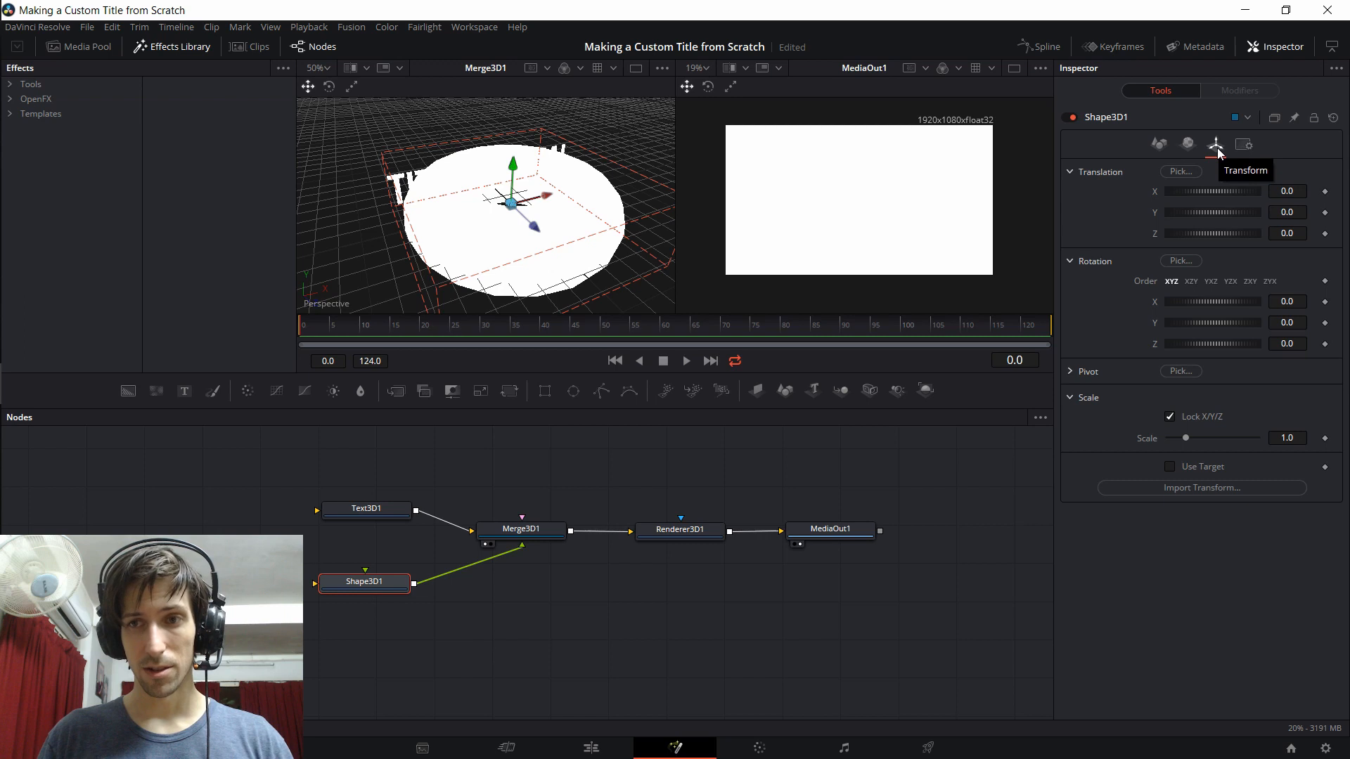
{"action": "left_click", "coordinate": [1287, 343]}
{"action": "type", "text": "90"}
{"action": "key", "text": "Tab"}
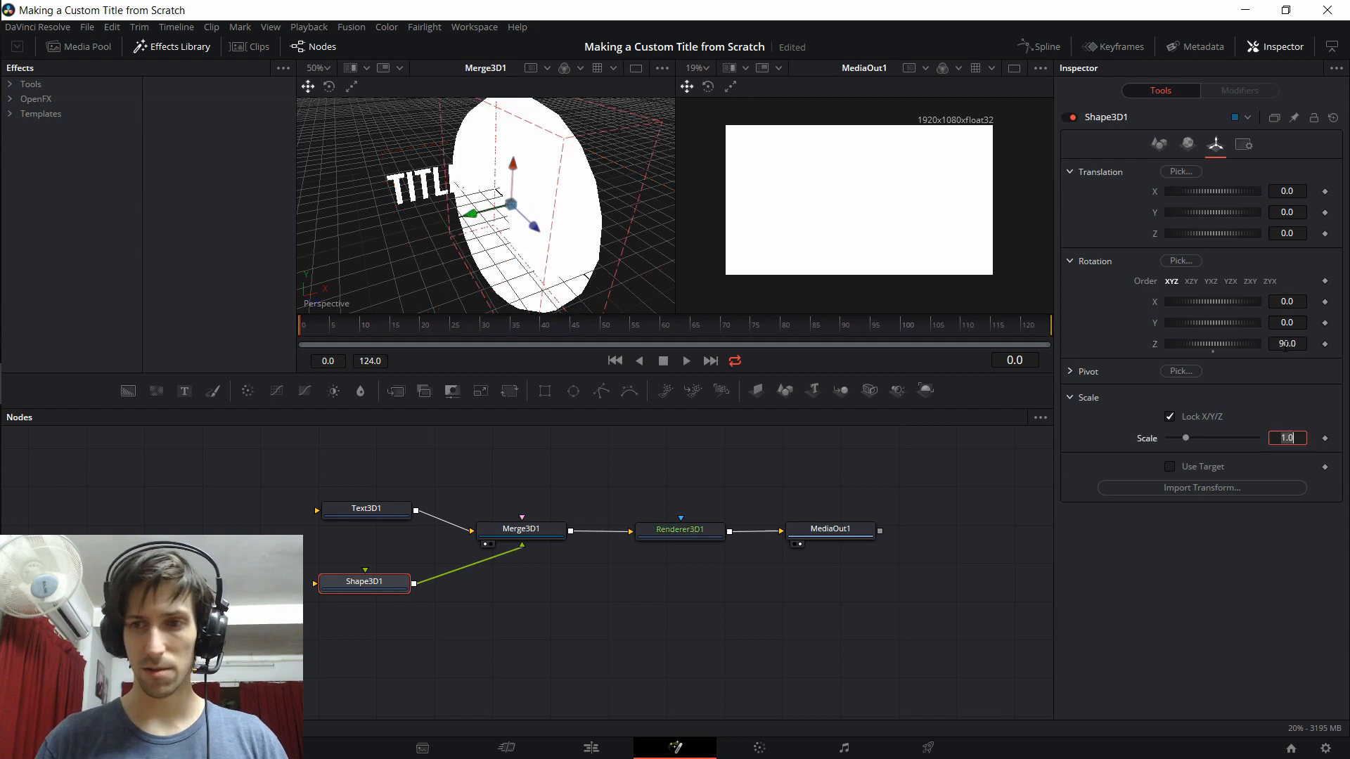
Try a Y rotation of 90 degrees on the torus.
{"action": "left_click", "coordinate": [1293, 322]}
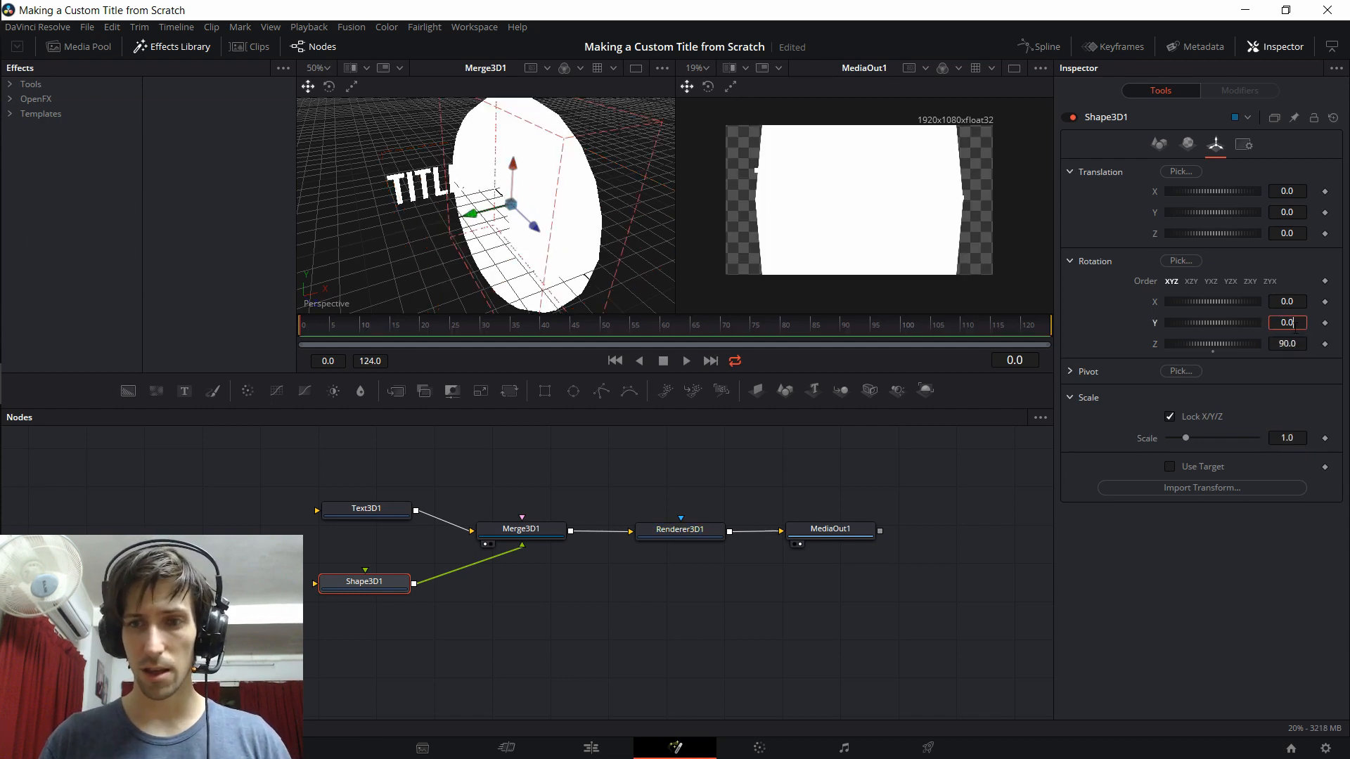
{"action": "type", "text": "90"}
{"action": "key", "text": "Tab"}
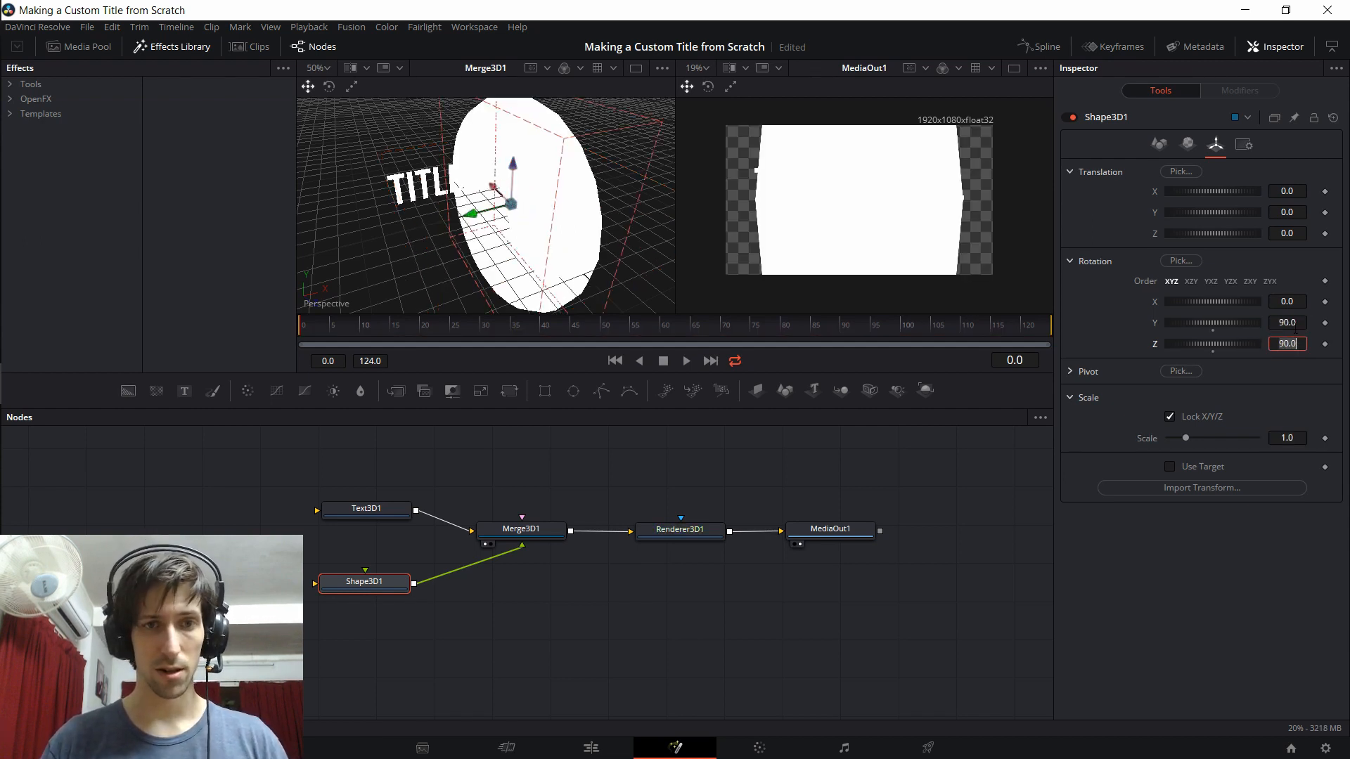
{"action": "key", "text": "ctrl+z"}
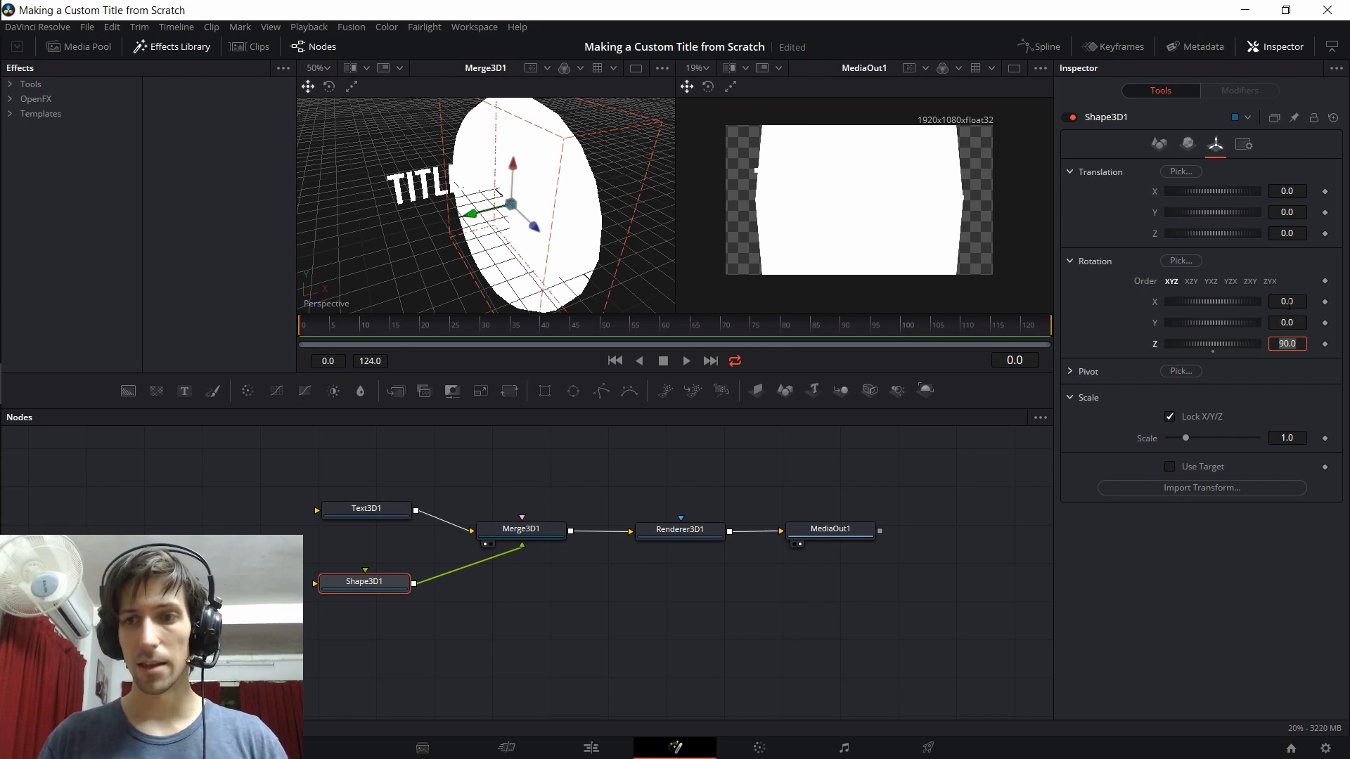
Set the torus's X rotation to 90 degrees.
{"action": "left_click", "coordinate": [1289, 302]}
{"action": "type", "text": "90"}
{"action": "key", "text": "Return"}
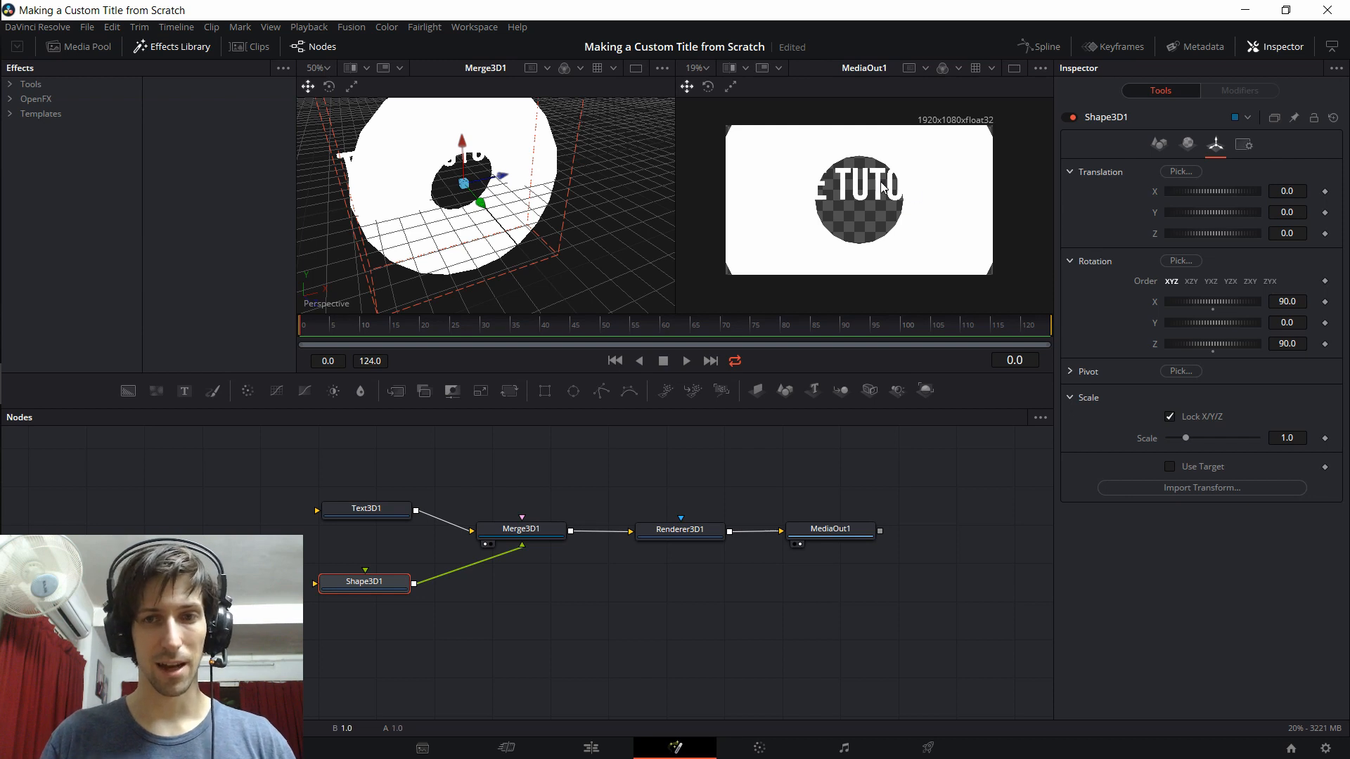
Enlarge the torus uniformly to a scale of about 1.418.
{"action": "left_click_drag", "start_coordinate": [560, 199], "coordinate": [583, 210]}
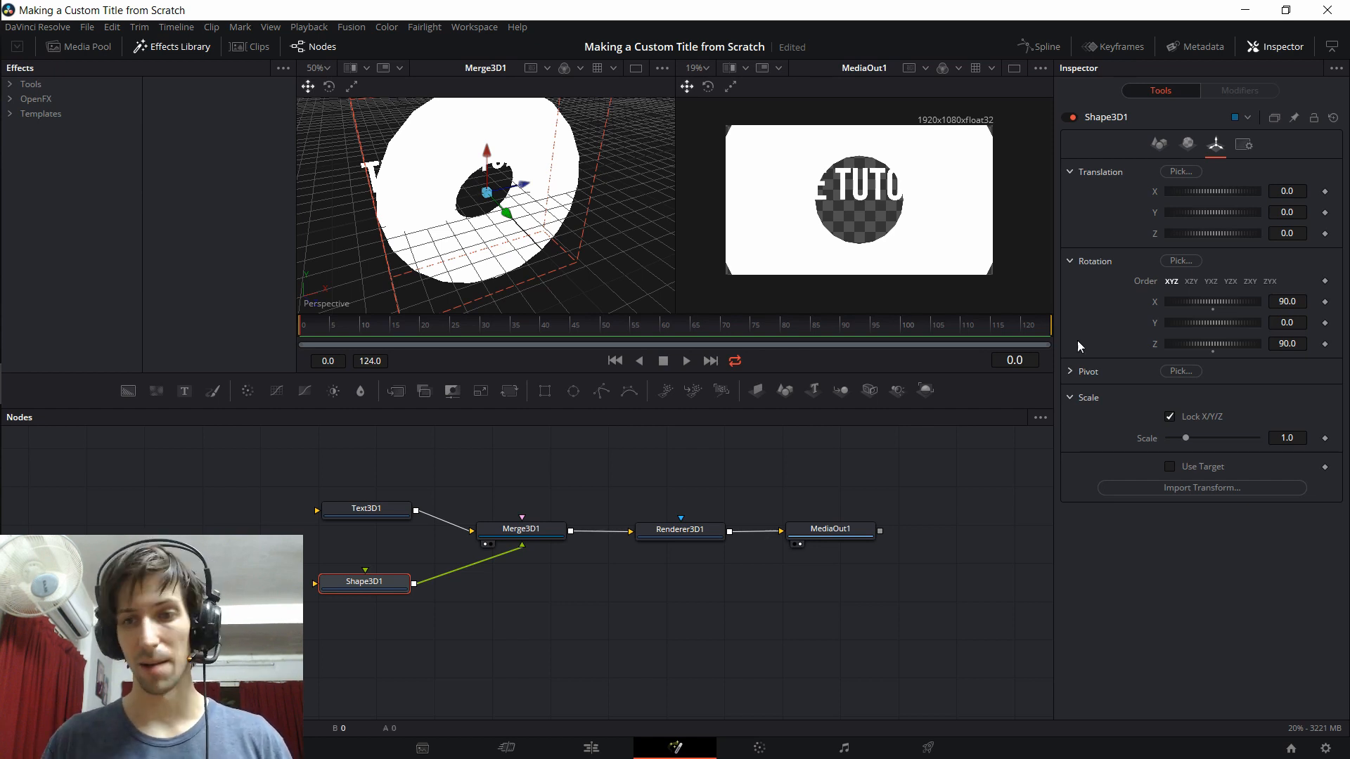
{"action": "scroll", "coordinate": [774, 214], "scroll_direction": "up", "scroll_amount": 4}
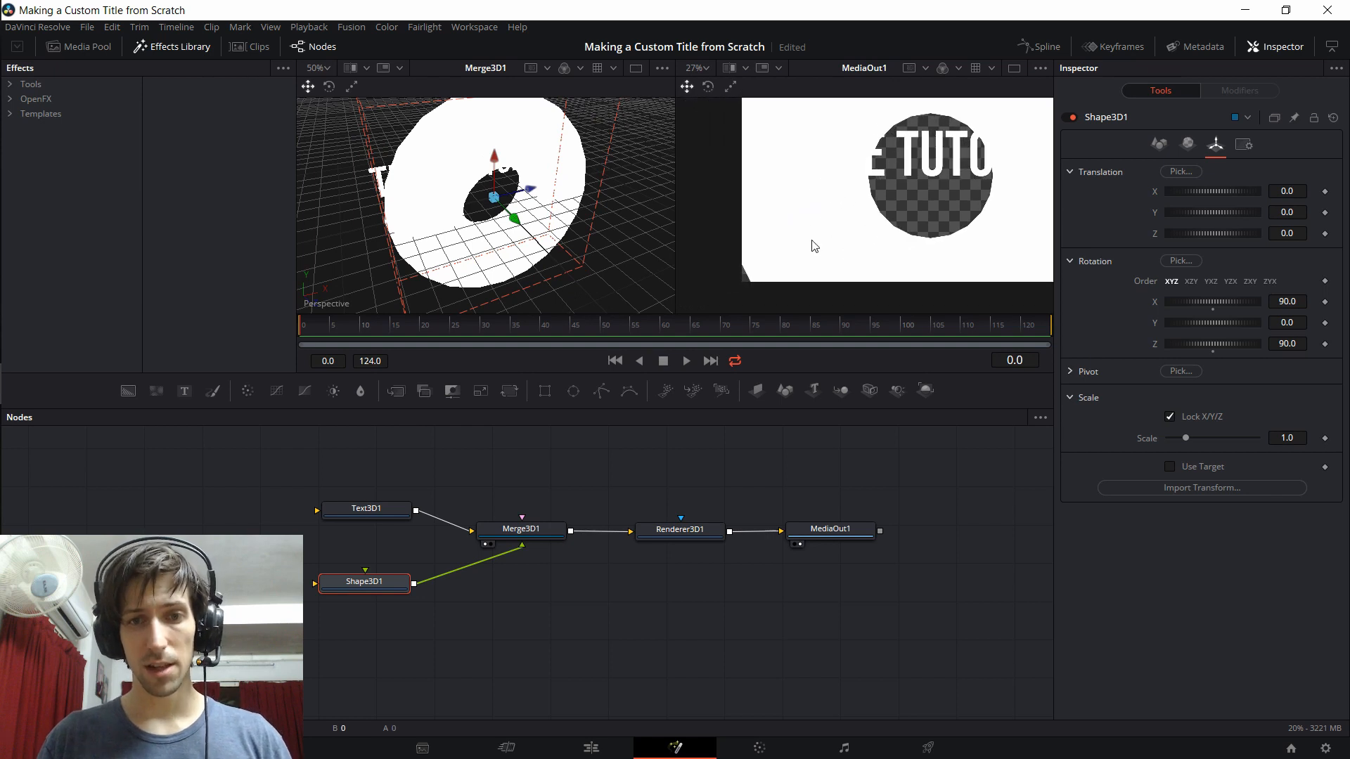
{"action": "left_click_drag", "start_coordinate": [749, 185], "coordinate": [769, 221]}
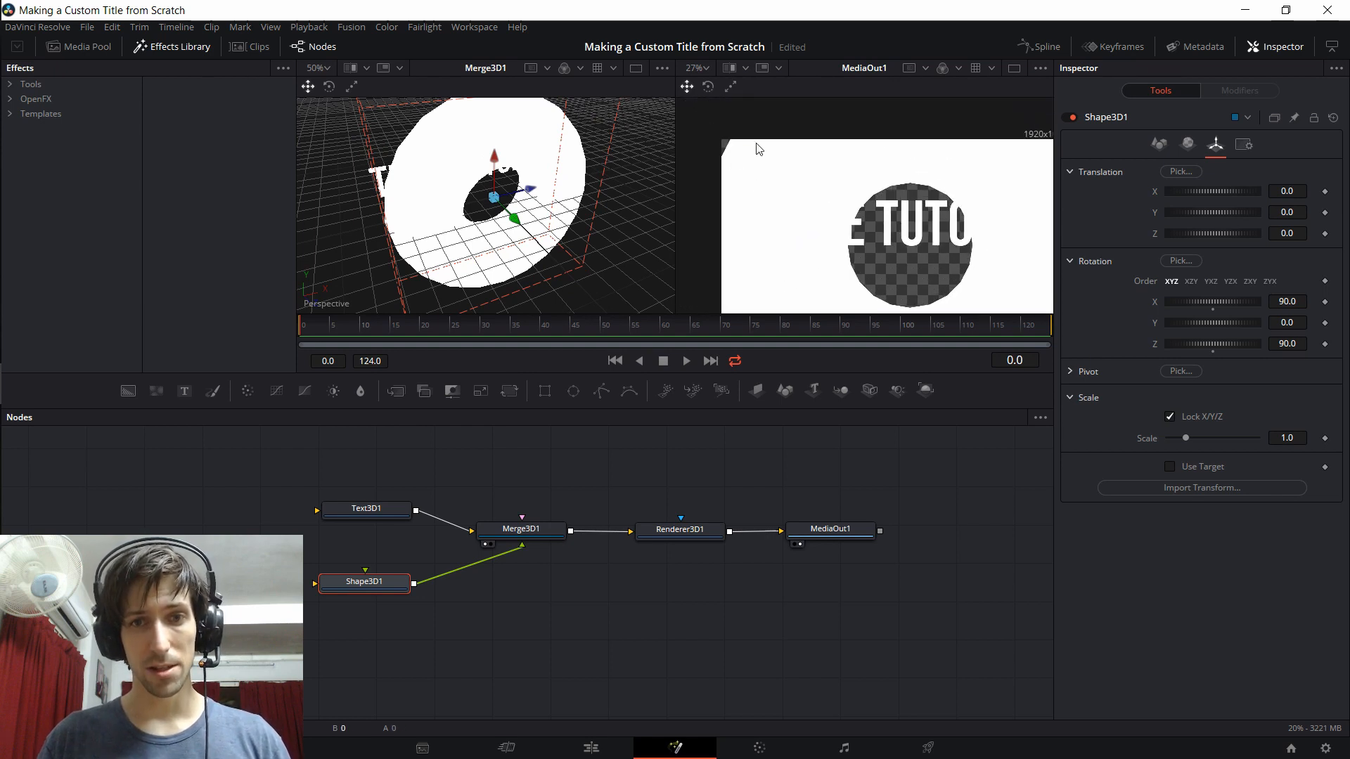
{"action": "left_click_drag", "start_coordinate": [793, 166], "coordinate": [617, 148]}
{"action": "scroll", "coordinate": [966, 184], "scroll_direction": "down", "scroll_amount": 3}
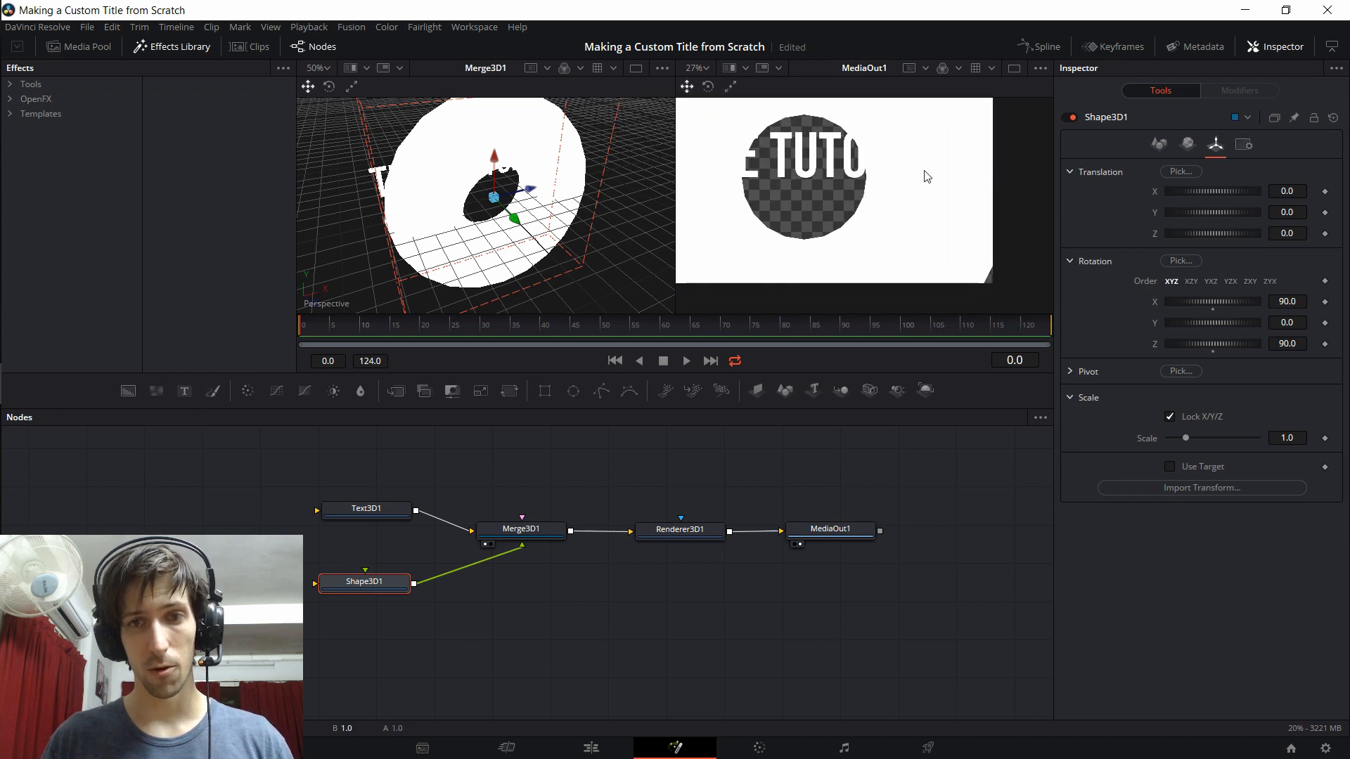
{"action": "left_click_drag", "start_coordinate": [937, 213], "coordinate": [956, 229]}
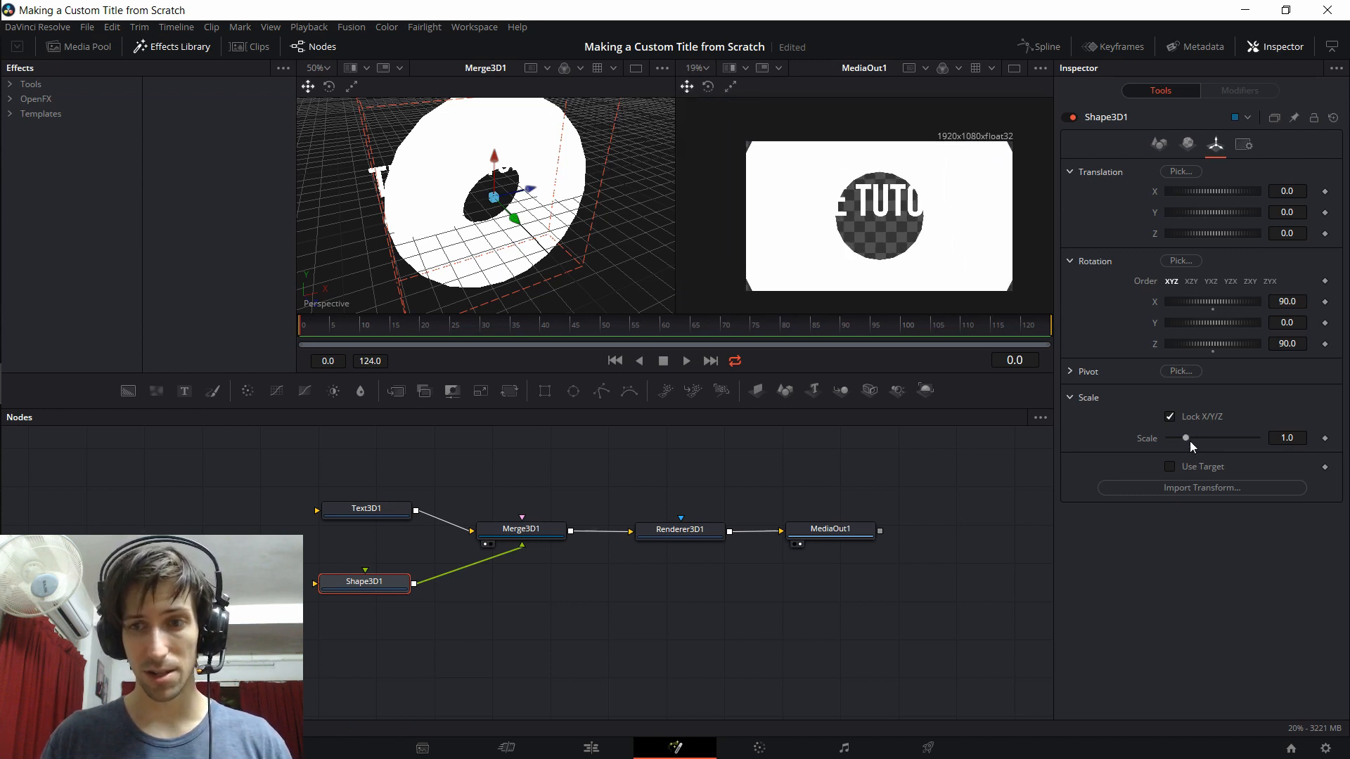
{"action": "left_click_drag", "start_coordinate": [1187, 441], "coordinate": [1192, 440]}
{"action": "left_click_drag", "start_coordinate": [1192, 441], "coordinate": [1194, 441]}
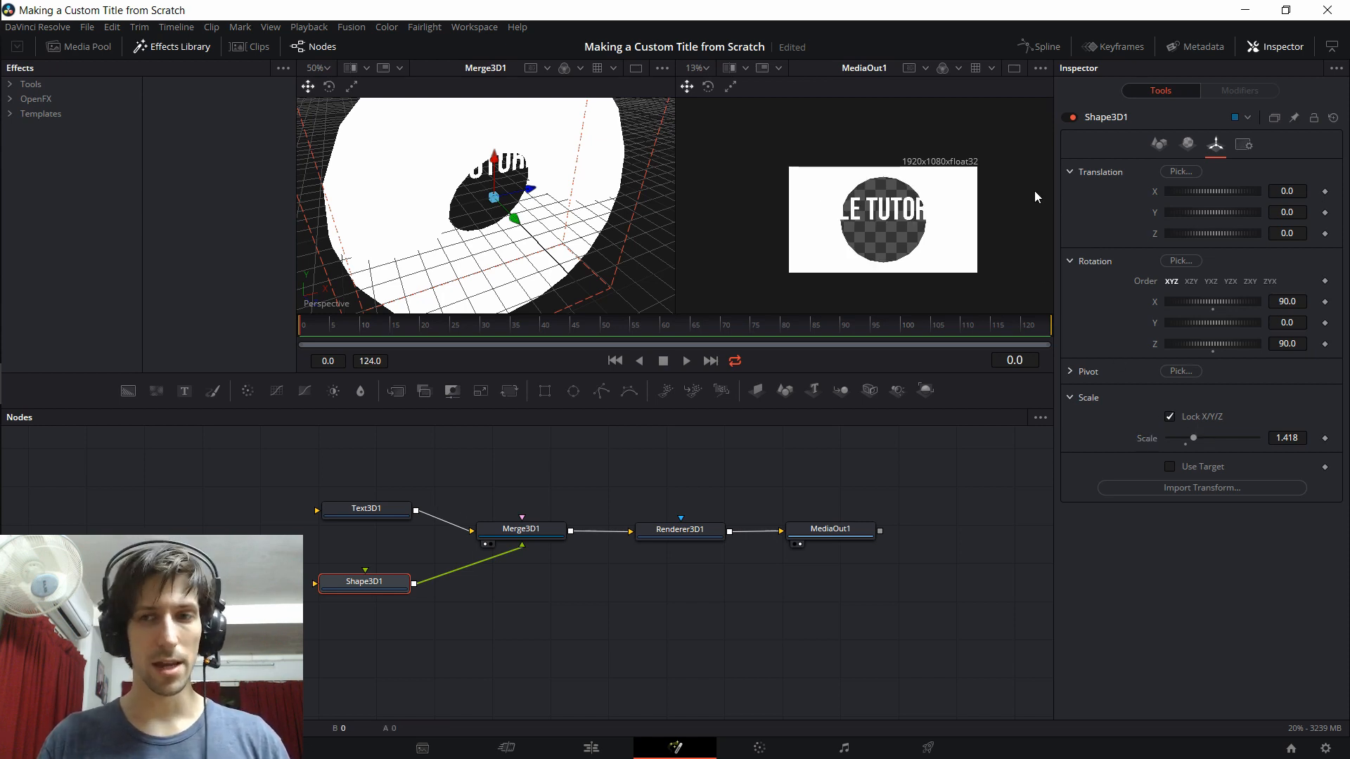
Colour the torus material red, with diffuse red at about 0.976 and a fully saturated red specular colour.
{"action": "left_click", "coordinate": [1194, 144]}
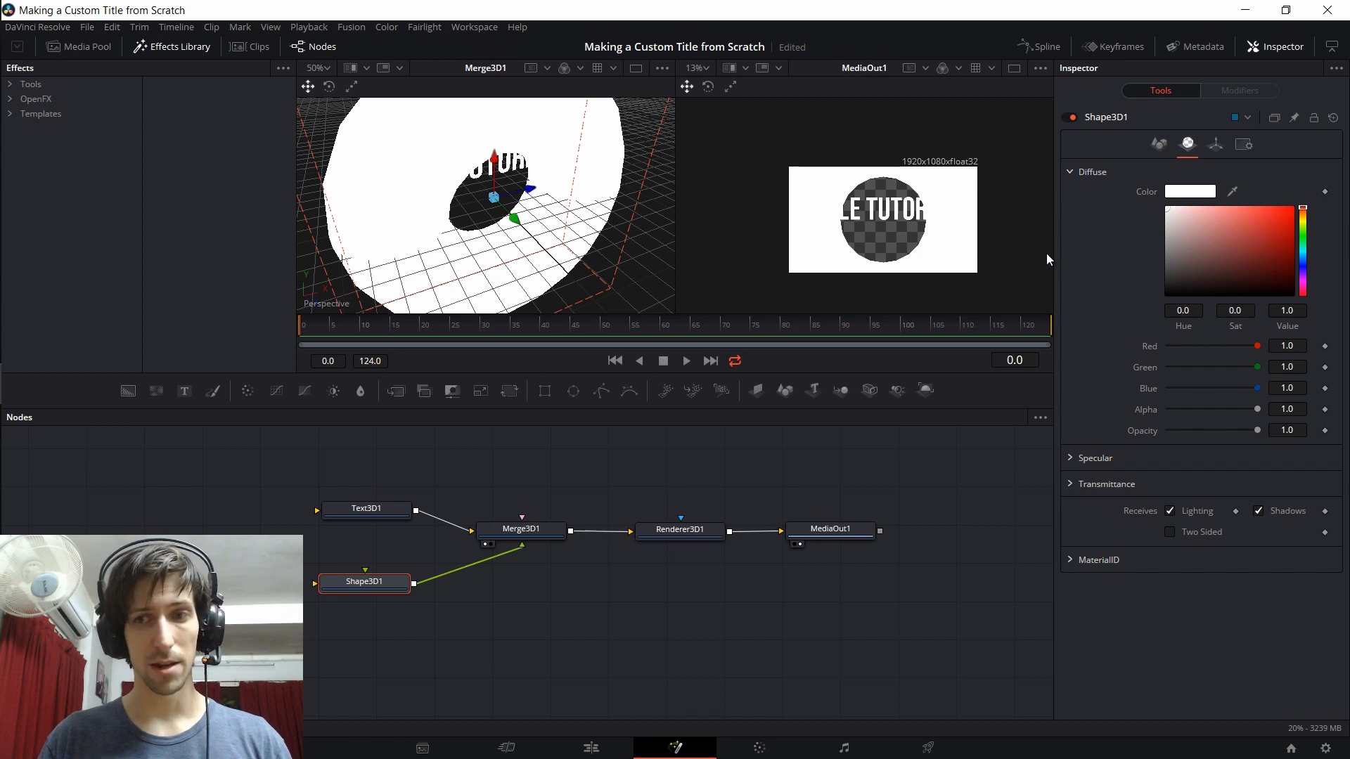
{"action": "left_click_drag", "start_coordinate": [1200, 231], "coordinate": [1293, 208]}
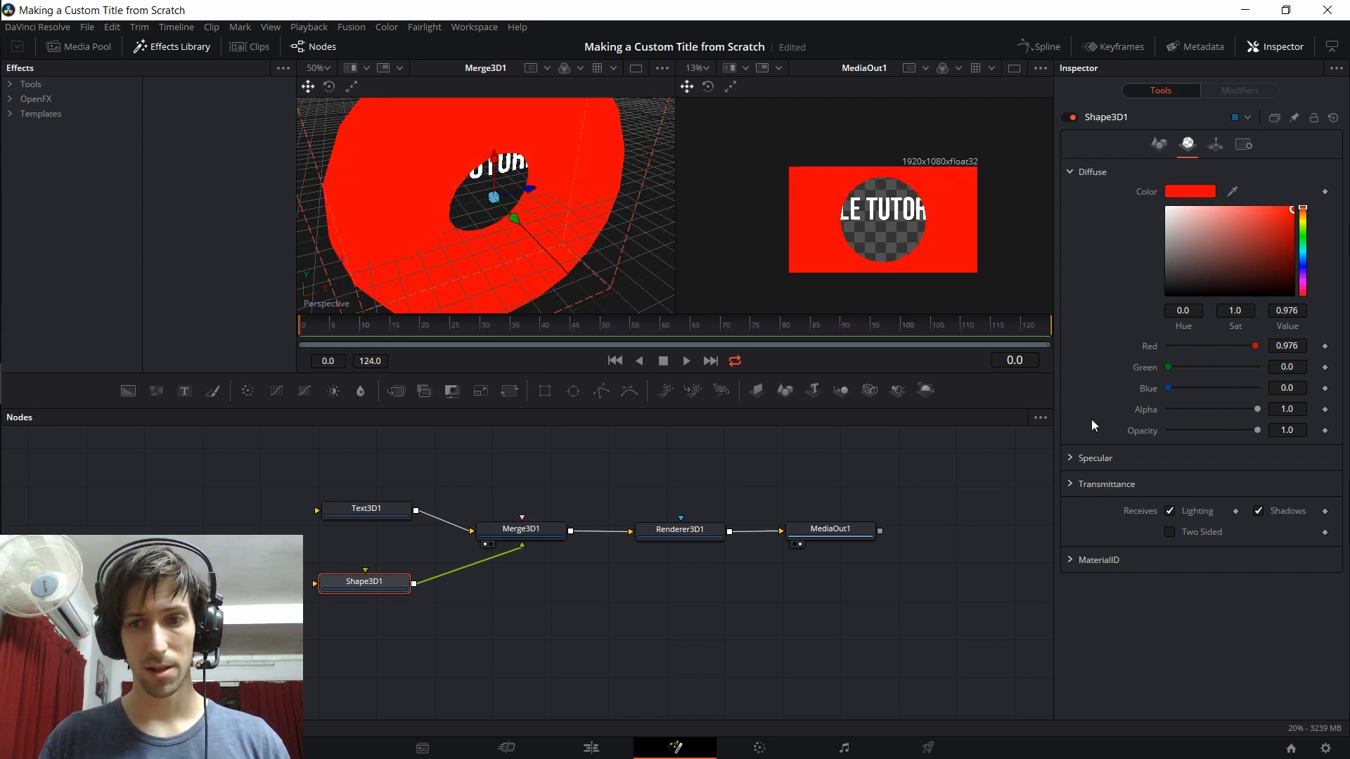
{"action": "left_click", "coordinate": [1074, 461]}
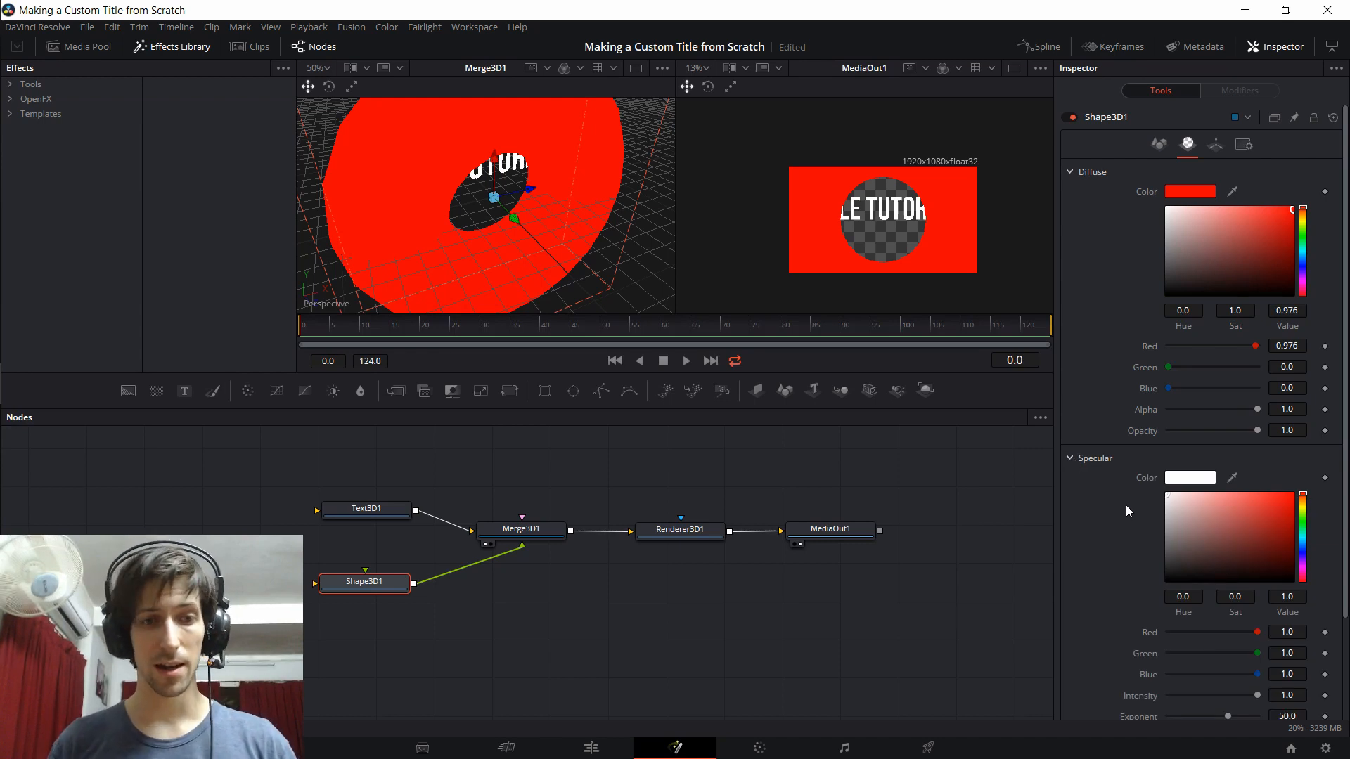
{"action": "left_click_drag", "start_coordinate": [1280, 517], "coordinate": [1294, 492]}
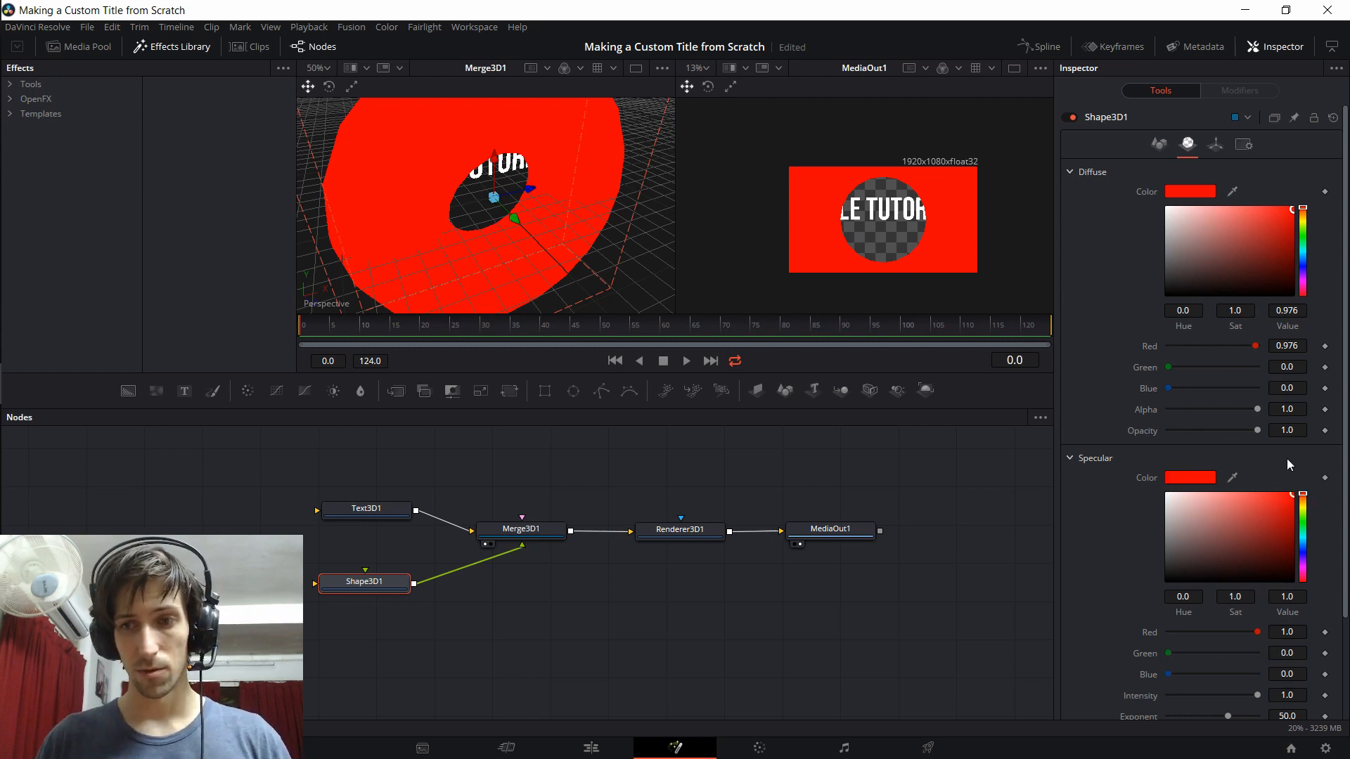
Add an Ambient Light node below Shape3D1 and connect its output to Merge3D1.
{"action": "left_click_drag", "start_coordinate": [935, 571], "coordinate": [934, 552]}
{"action": "left_click_drag", "start_coordinate": [364, 562], "coordinate": [378, 561]}
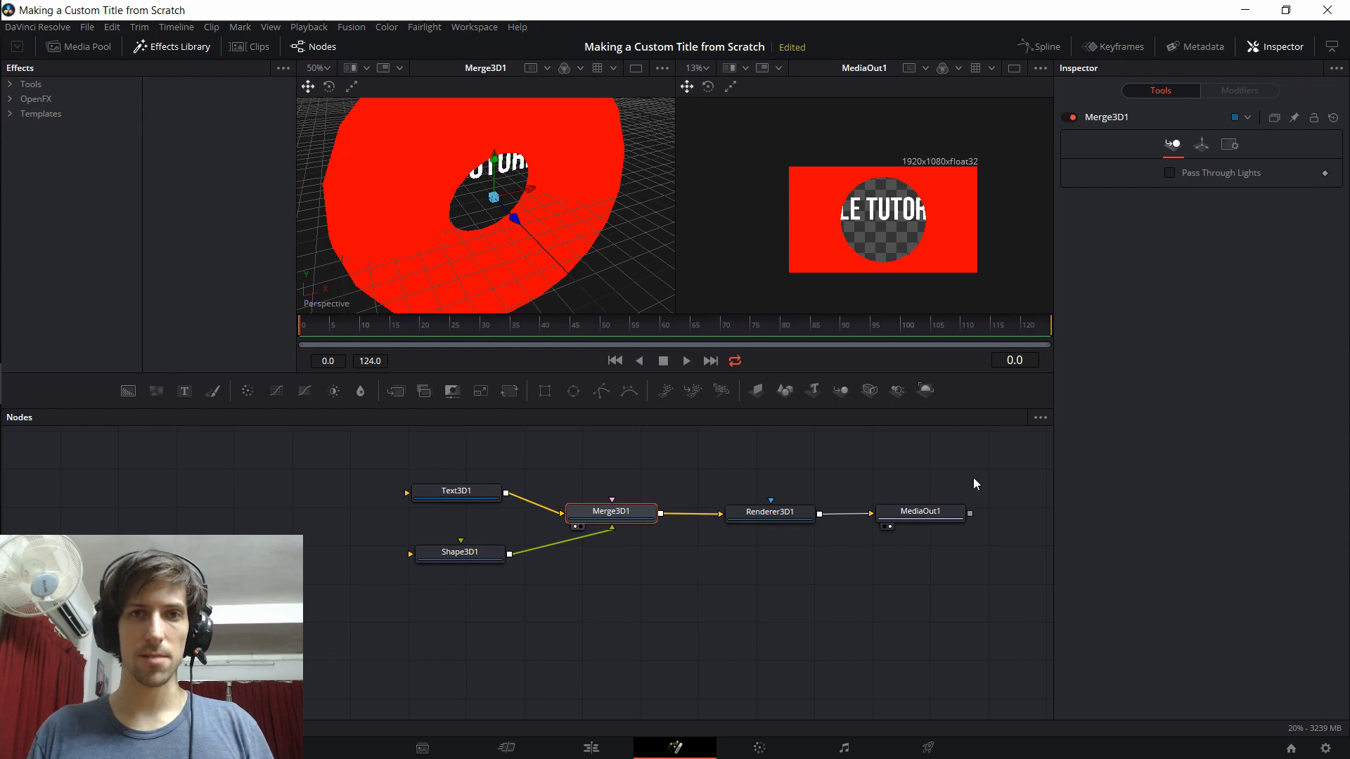
{"action": "left_click_drag", "start_coordinate": [738, 479], "coordinate": [778, 484]}
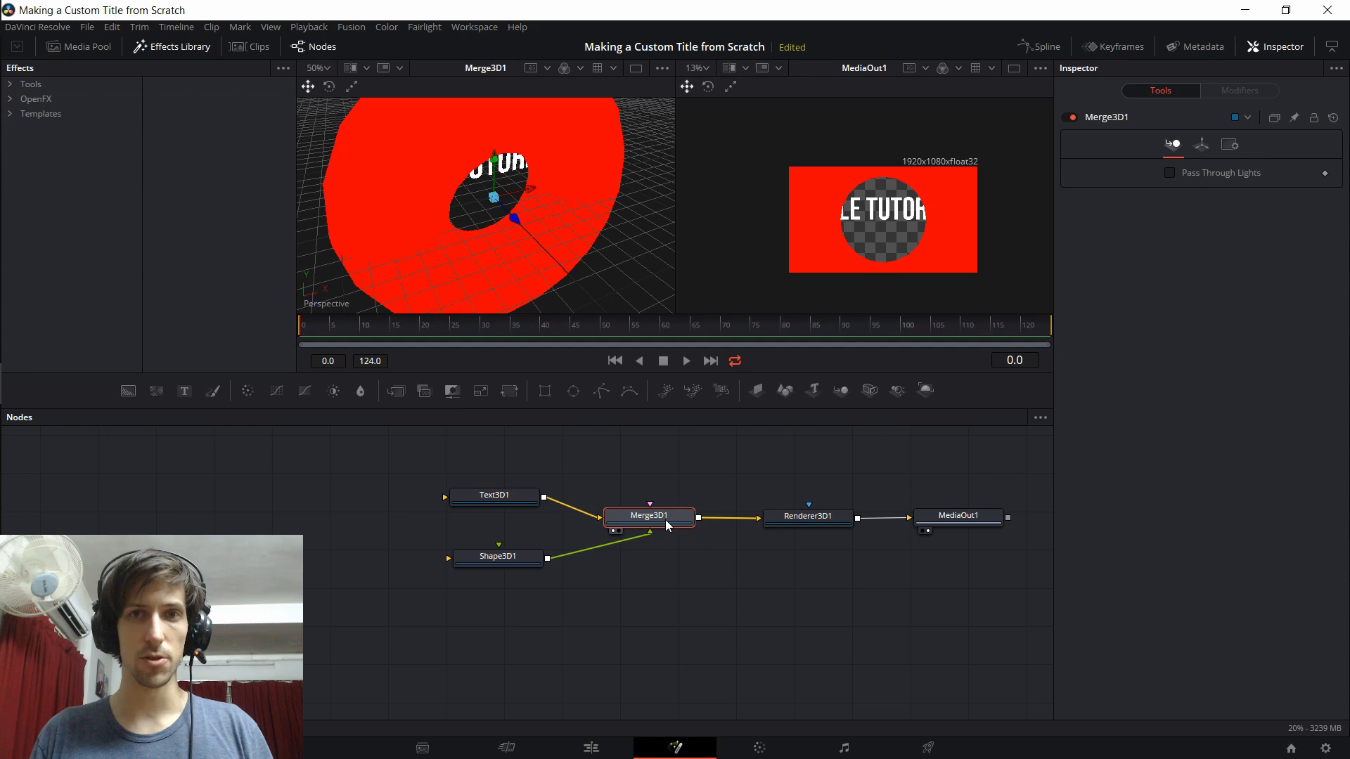
{"action": "right_click", "coordinate": [487, 593]}
{"action": "mouse_move", "coordinate": [541, 360]}
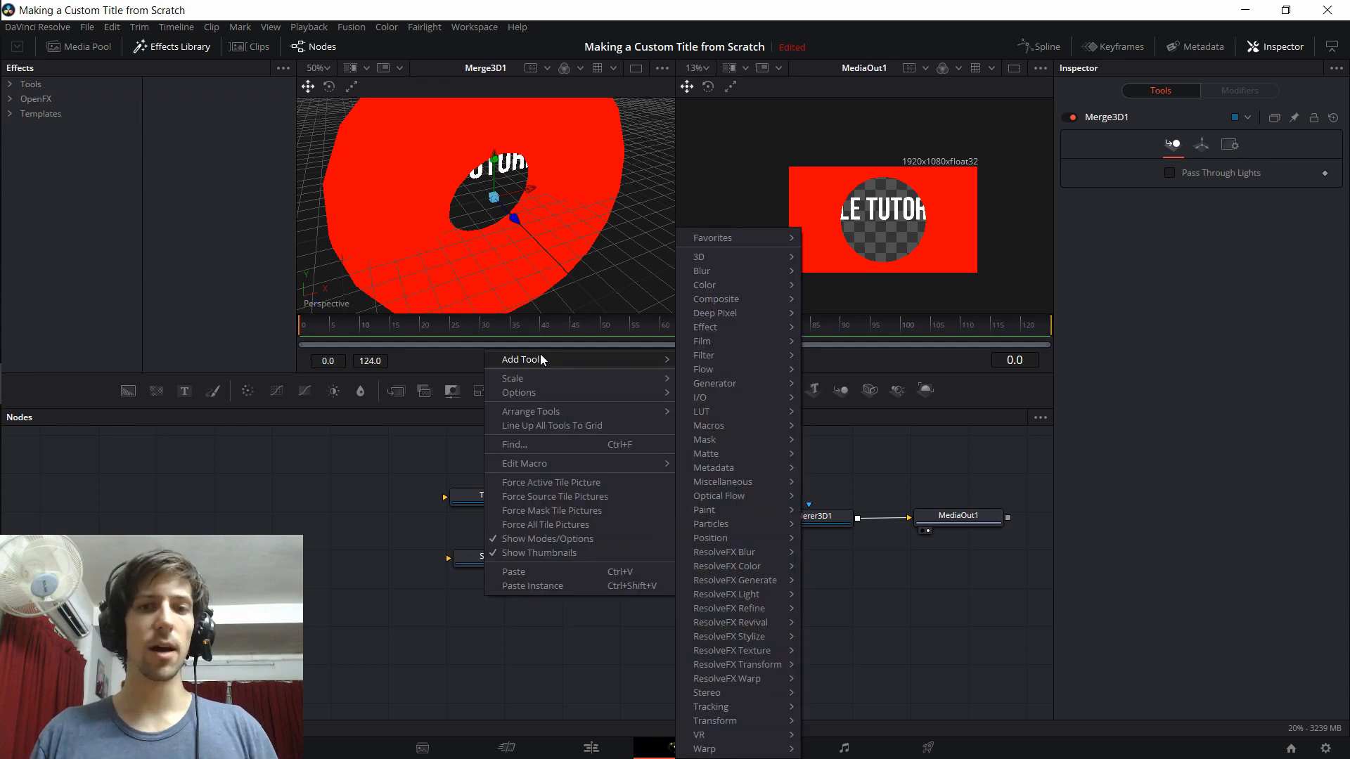
{"action": "mouse_move", "coordinate": [720, 257]}
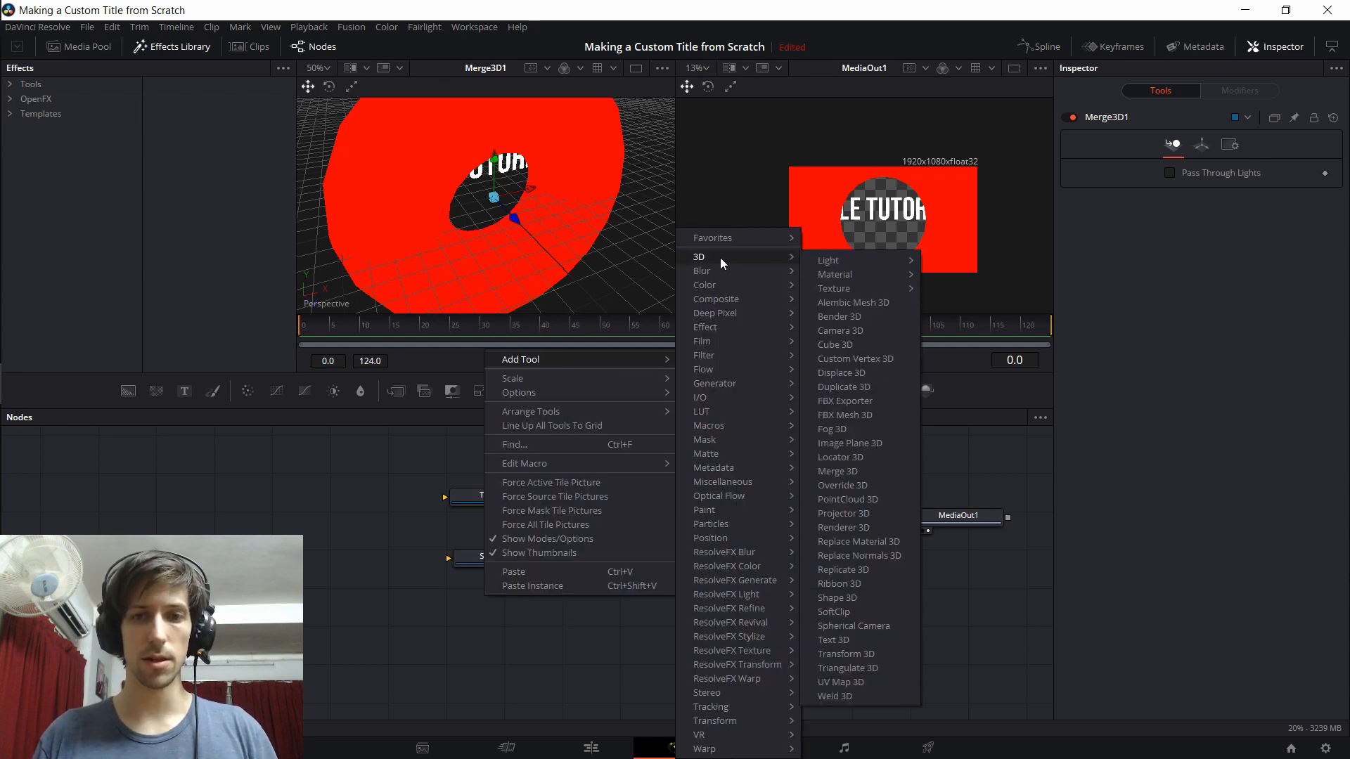
{"action": "mouse_move", "coordinate": [833, 261]}
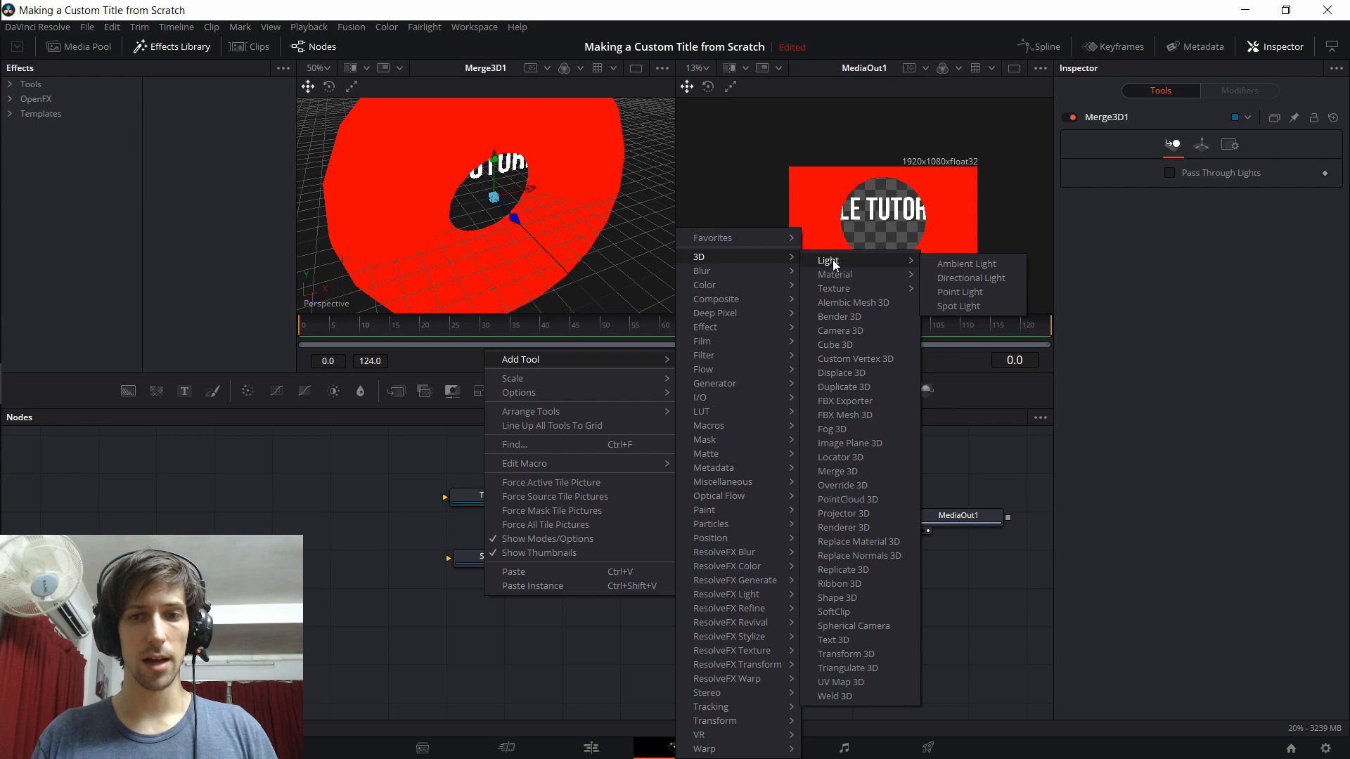
{"action": "left_click", "coordinate": [934, 264]}
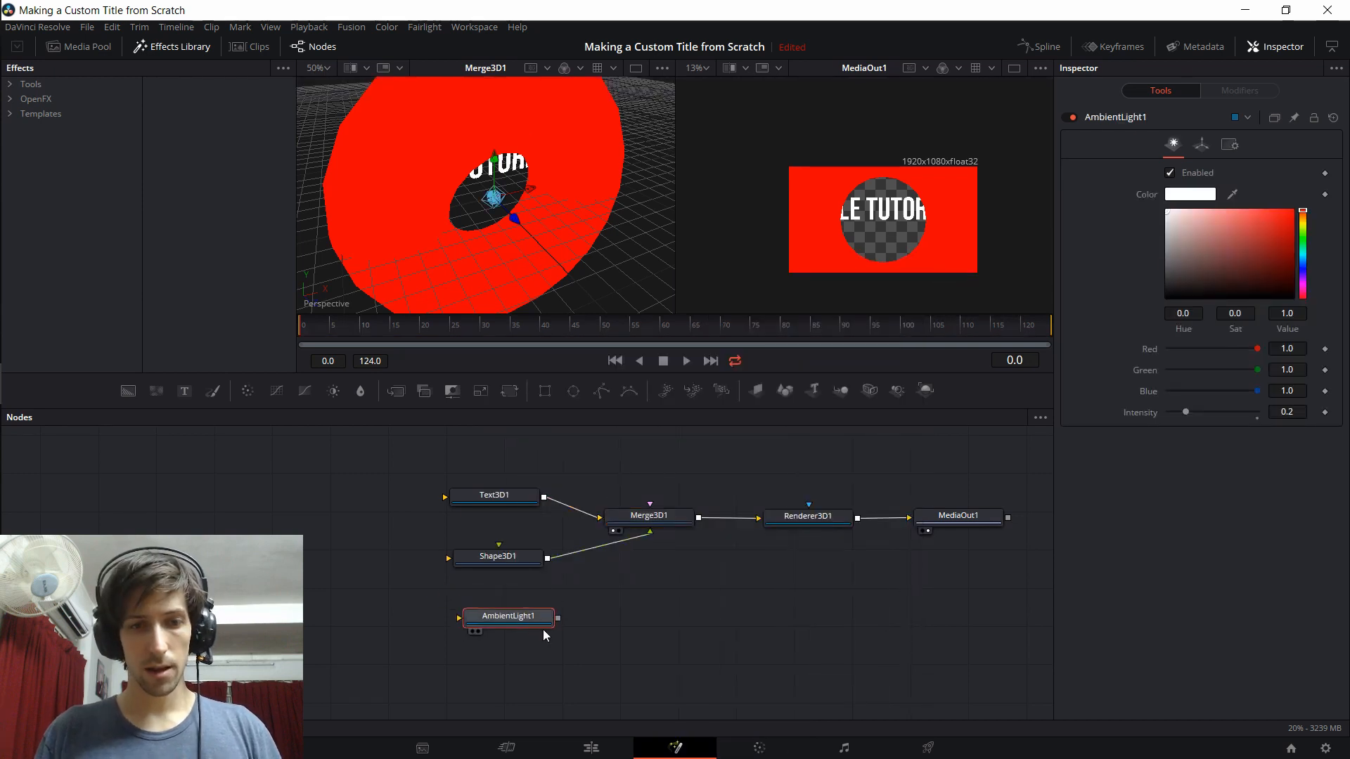
{"action": "left_click_drag", "start_coordinate": [559, 622], "coordinate": [670, 516]}
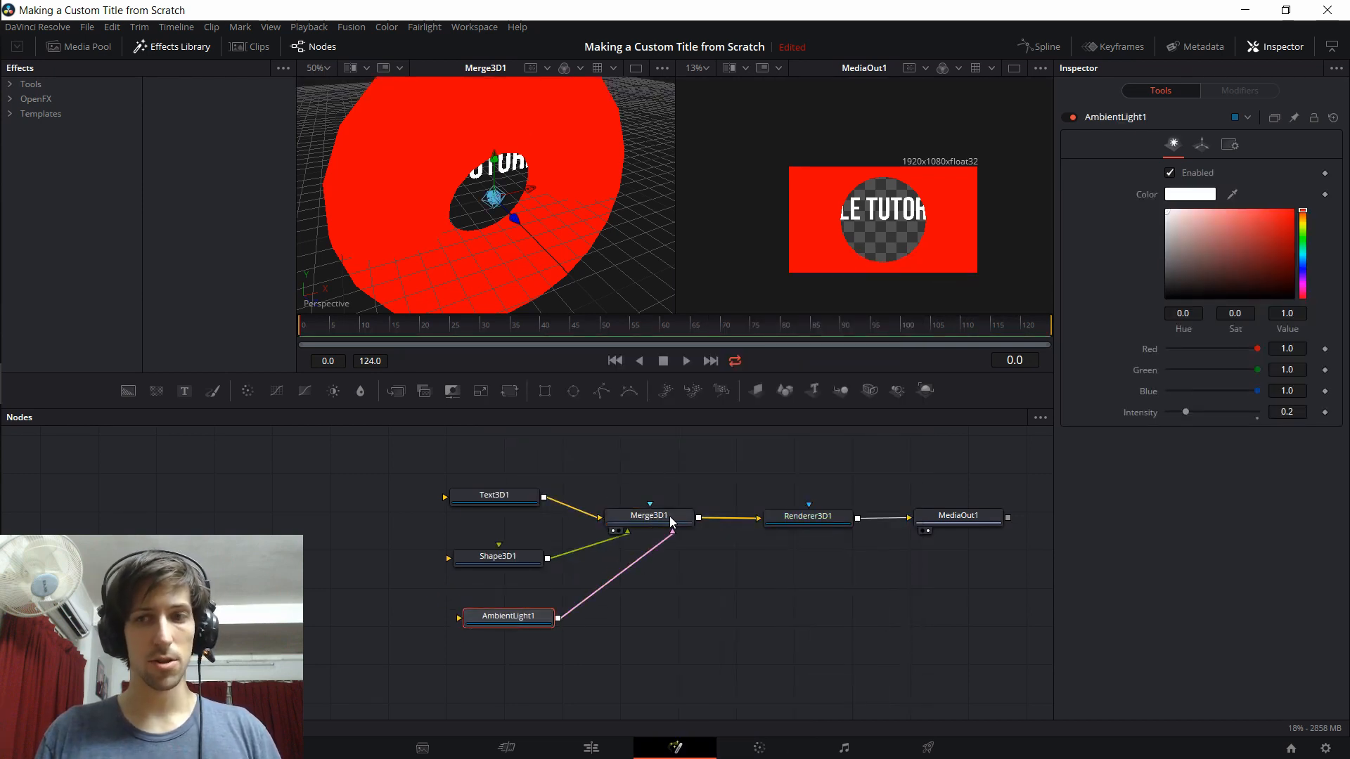
Enable lighting on Renderer3D1 and display the AmbientLight1 settings.
{"action": "left_click", "coordinate": [790, 517]}
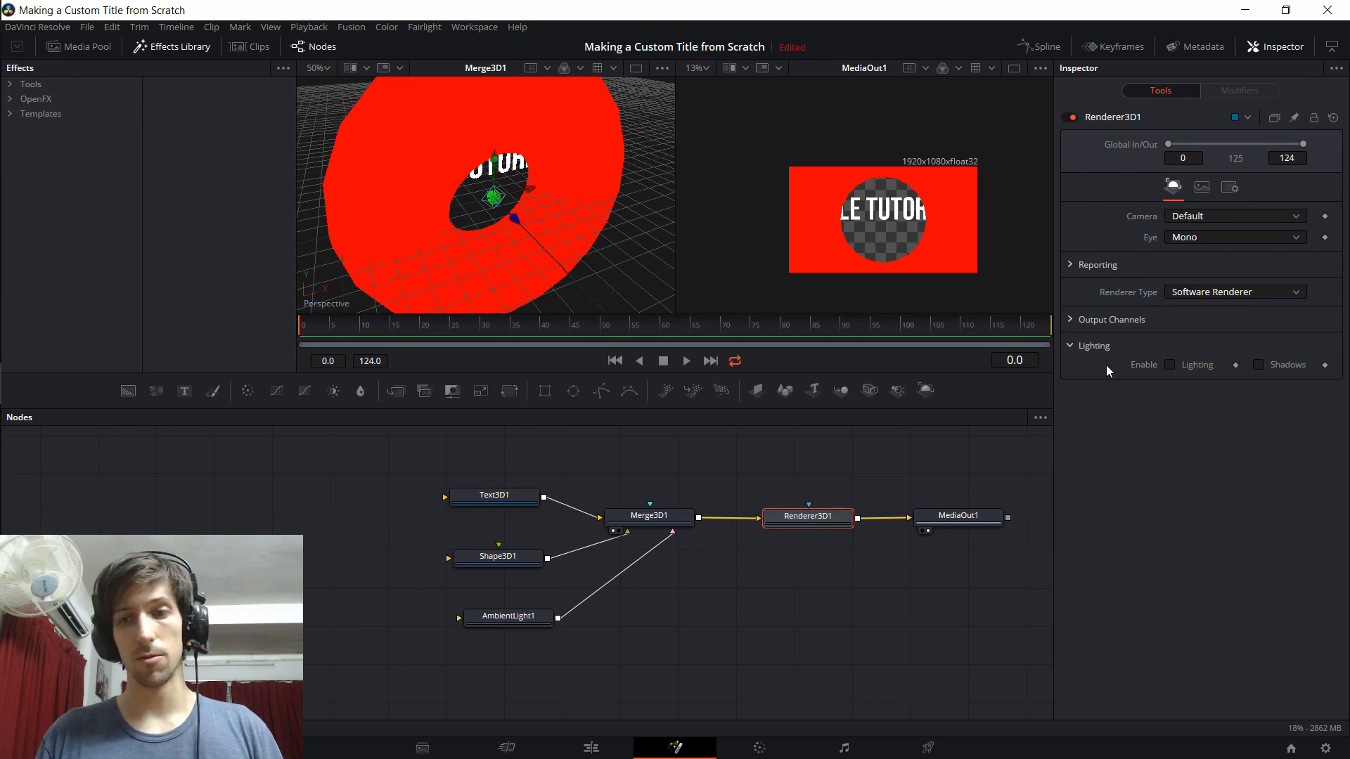
{"action": "left_click", "coordinate": [1166, 366]}
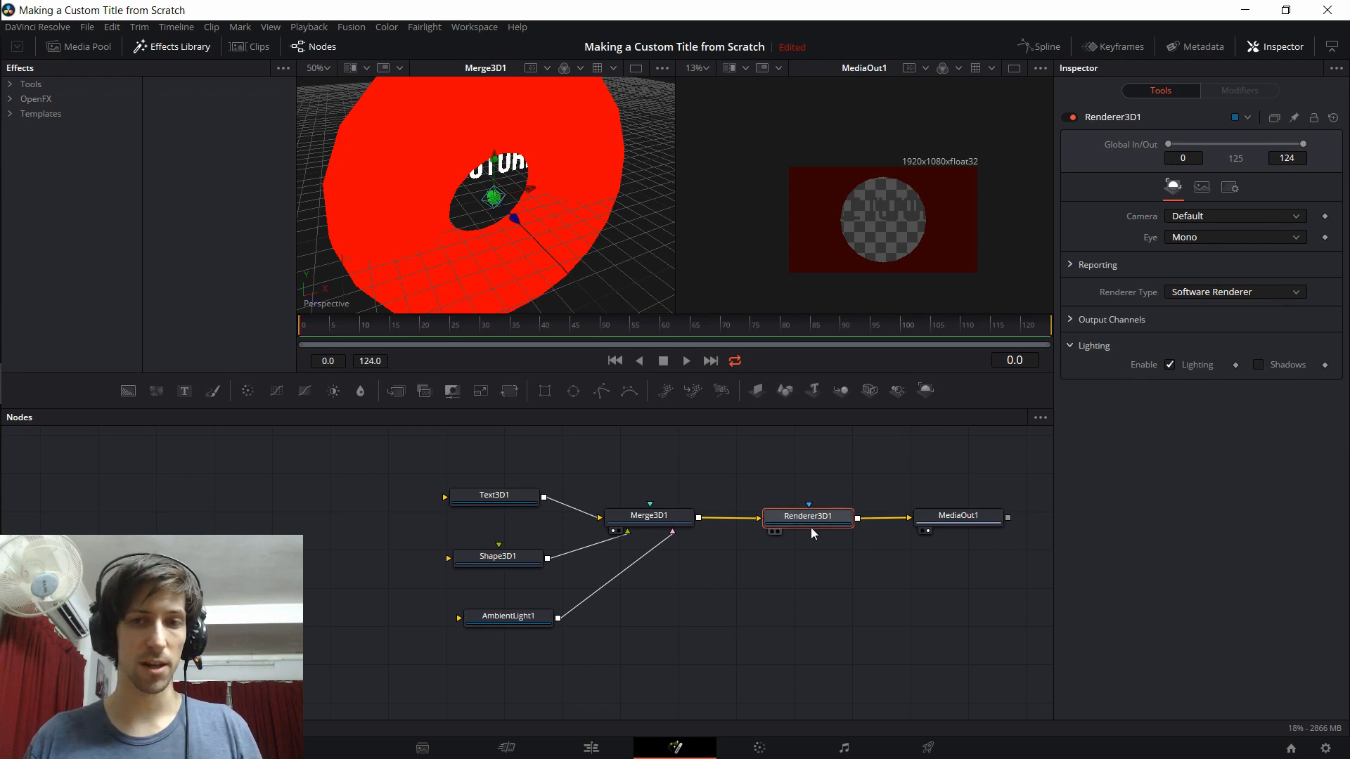
{"action": "left_click", "coordinate": [508, 618]}
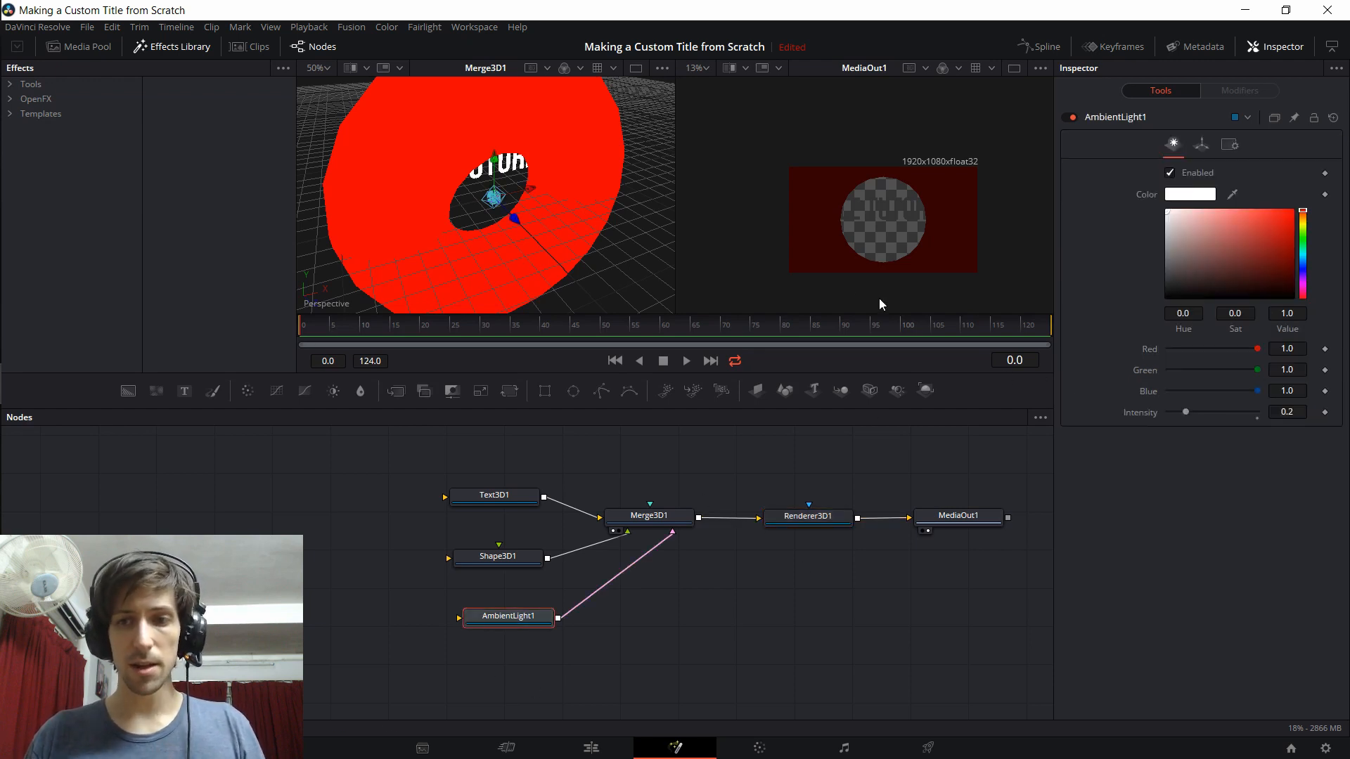
Lower the AmbientLight1 intensity to 0.15 and move its node slightly closer below Shape3D1.
{"action": "scroll", "coordinate": [852, 206], "scroll_direction": "up", "scroll_amount": 2}
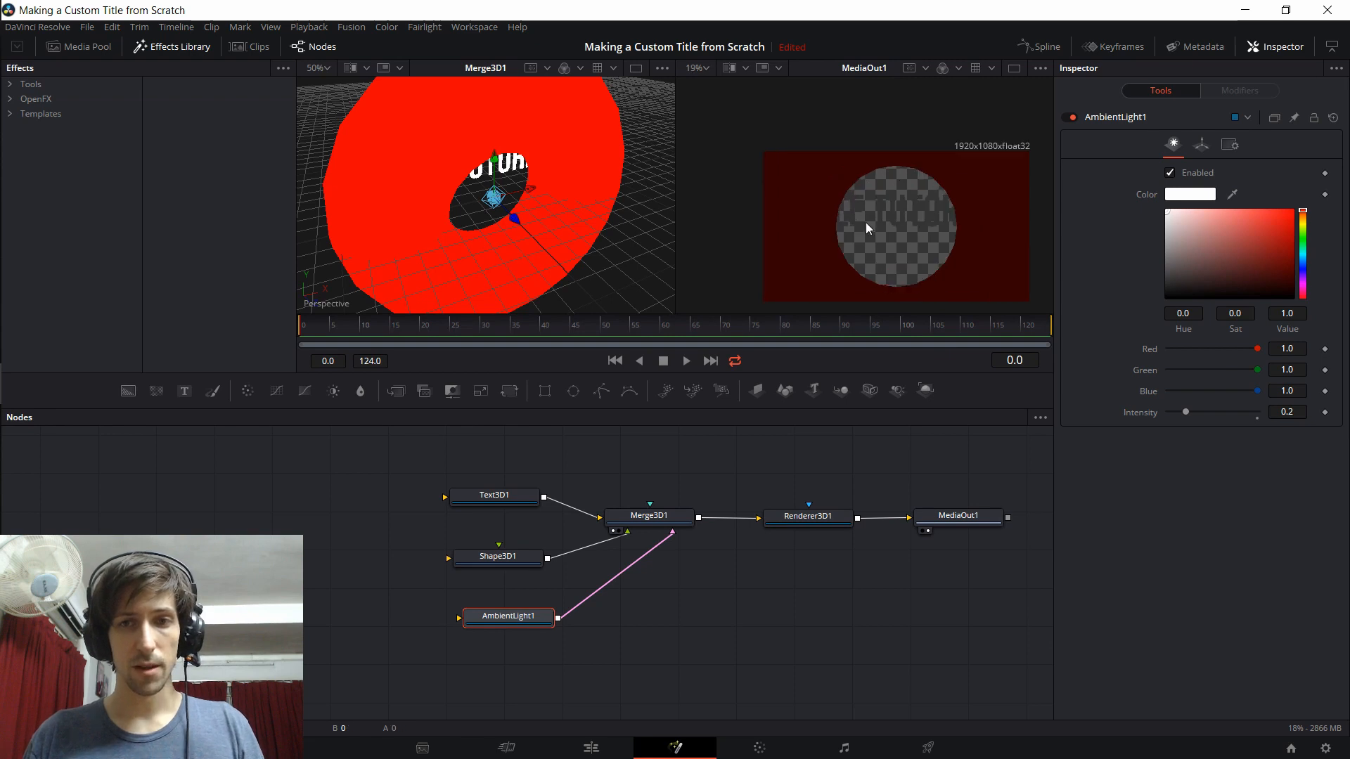
{"action": "left_click_drag", "start_coordinate": [866, 222], "coordinate": [860, 212]}
{"action": "mouse_move", "coordinate": [1187, 412]}
{"action": "left_mouse_down"}
{"action": "mouse_move", "coordinate": [1220, 414]}
{"action": "mouse_move", "coordinate": [1182, 412]}
{"action": "left_mouse_up"}
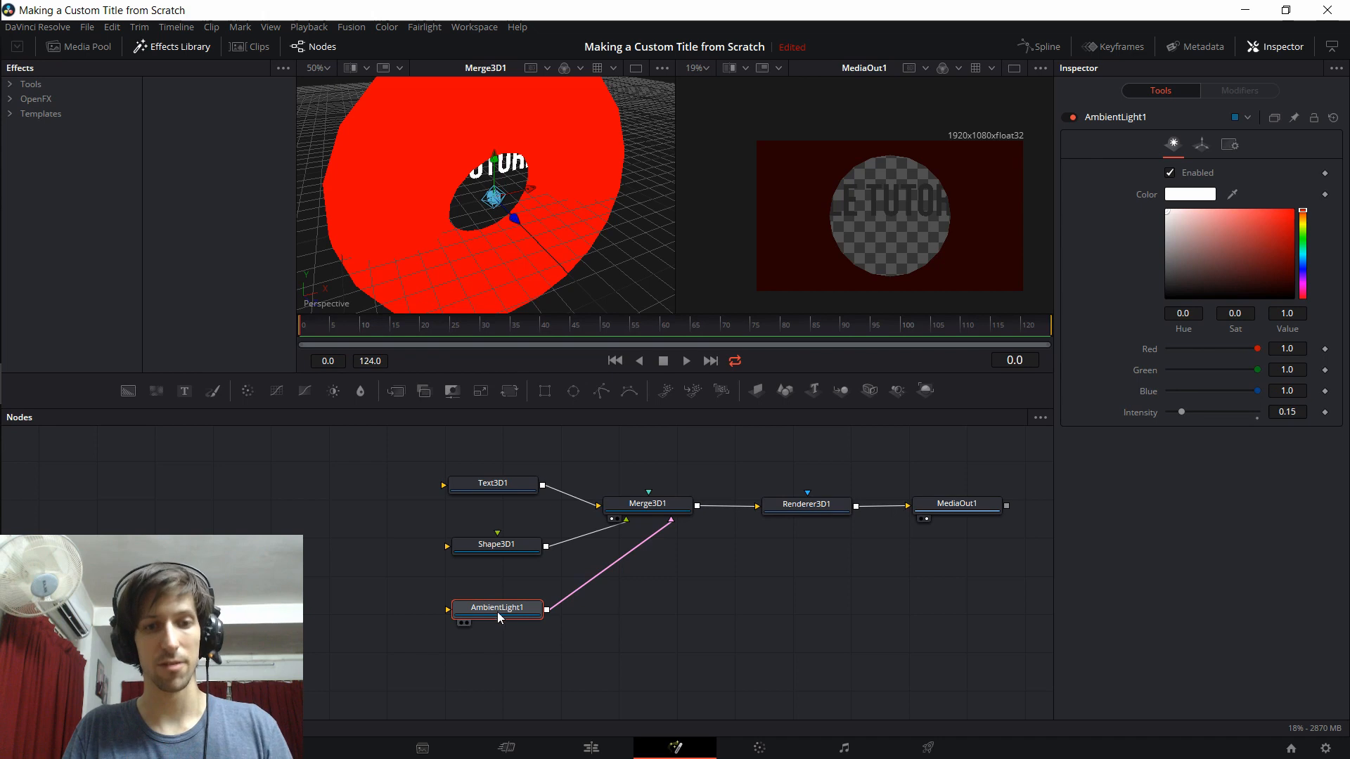
{"action": "left_click_drag", "start_coordinate": [497, 612], "coordinate": [503, 602]}
Add an unconnected Directional Light 3D node to the composition, below AmbientLight1.
{"action": "left_click", "coordinate": [666, 505]}
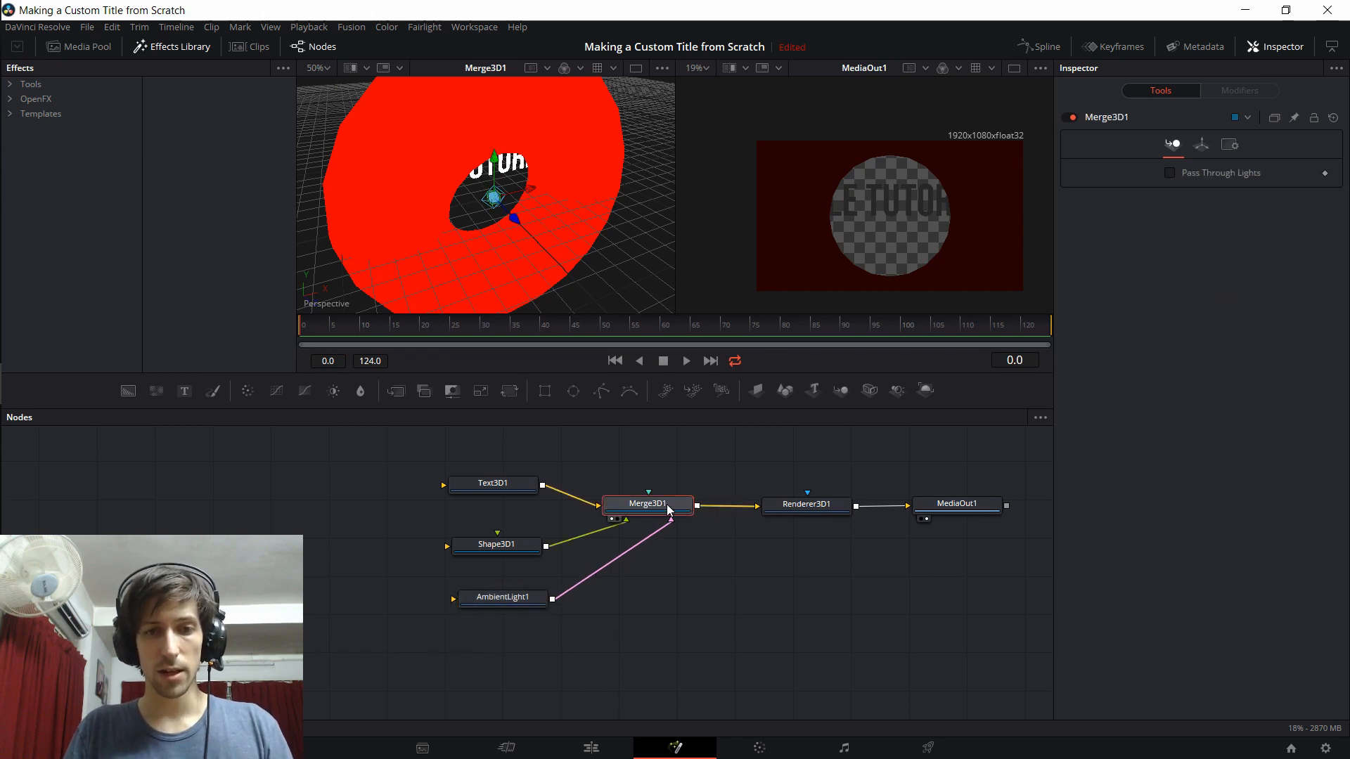
{"action": "right_click", "coordinate": [462, 643]}
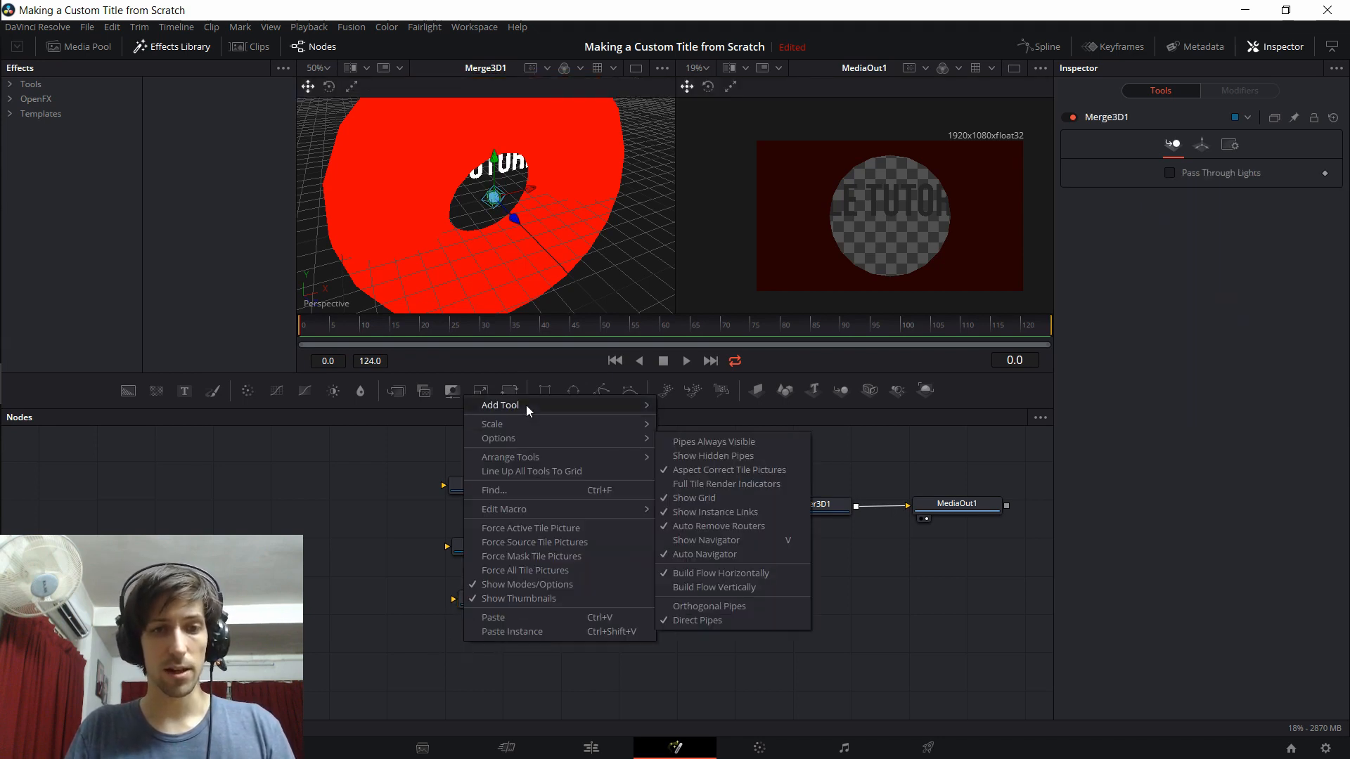
{"action": "mouse_move", "coordinate": [526, 405]}
{"action": "mouse_move", "coordinate": [721, 258]}
{"action": "mouse_move", "coordinate": [818, 263]}
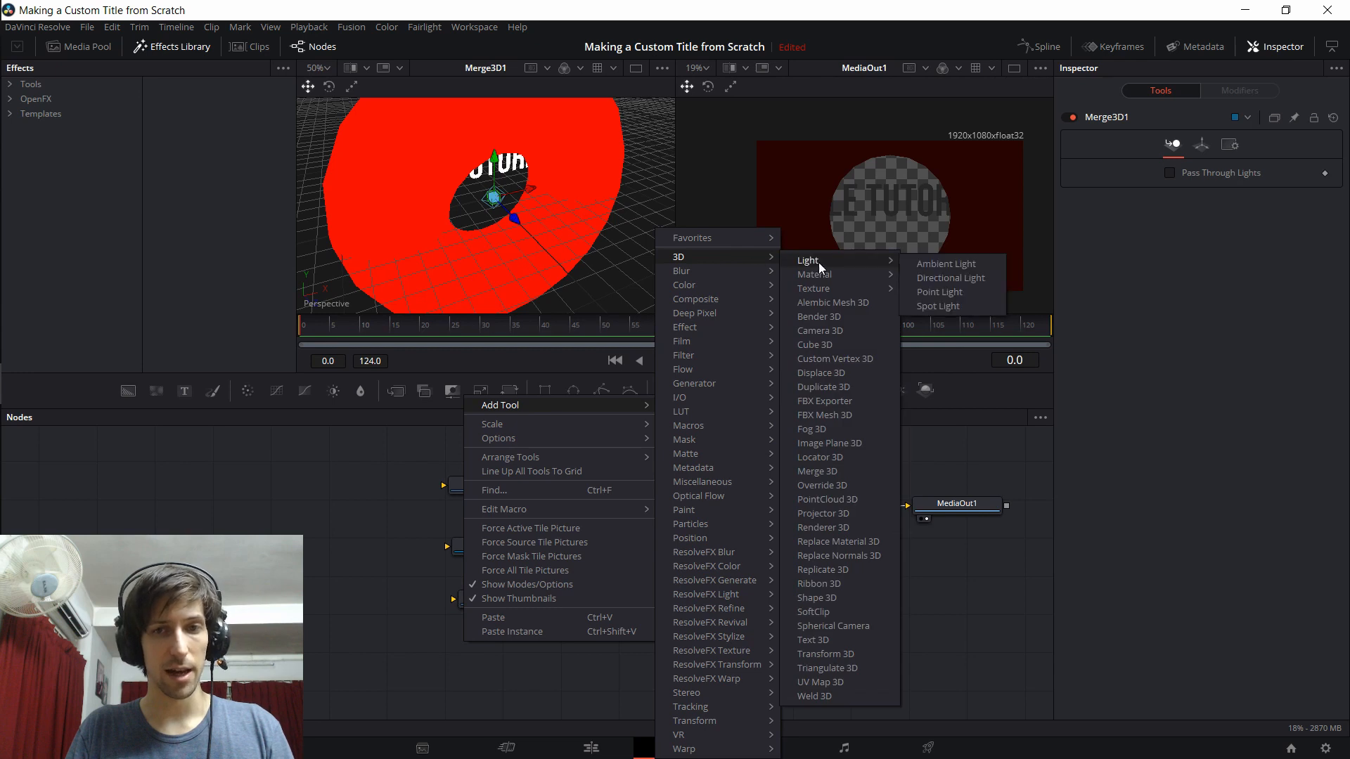
{"action": "left_click", "coordinate": [936, 278]}
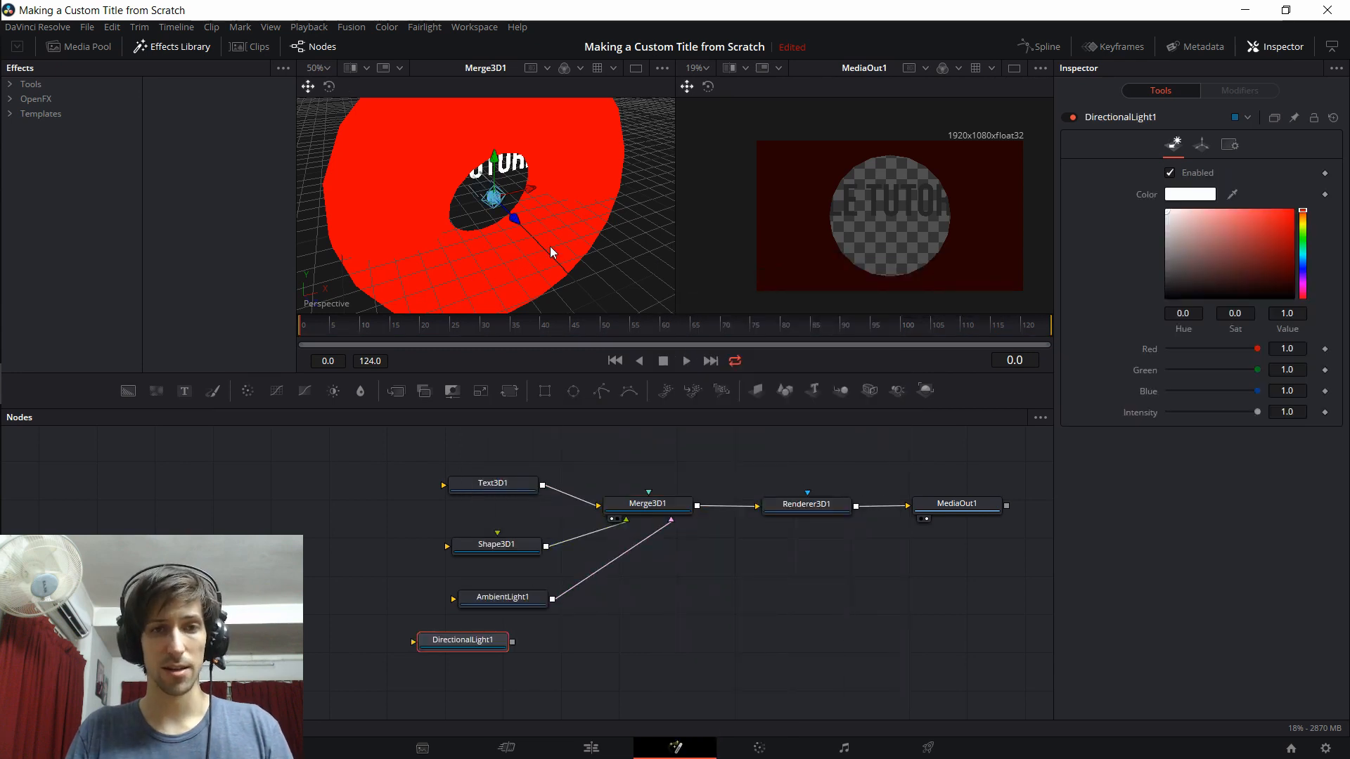
Line up the AmbientLight1 and DirectionalLight1 nodes and connect DirectionalLight1's output to Merge3D1.
{"action": "scroll", "coordinate": [548, 211], "scroll_direction": "down", "scroll_amount": 2}
{"action": "left_click_drag", "start_coordinate": [542, 199], "coordinate": [624, 202]}
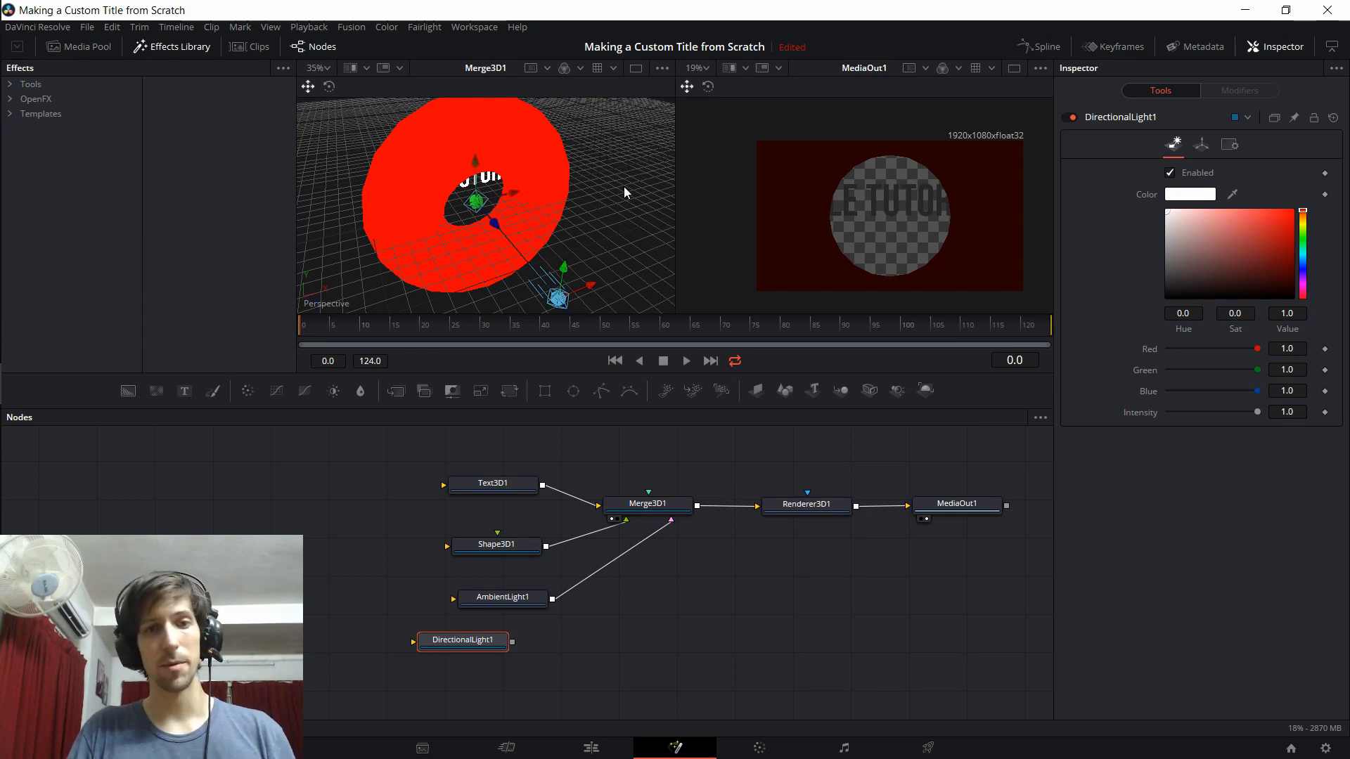
{"action": "left_click_drag", "start_coordinate": [611, 223], "coordinate": [567, 210]}
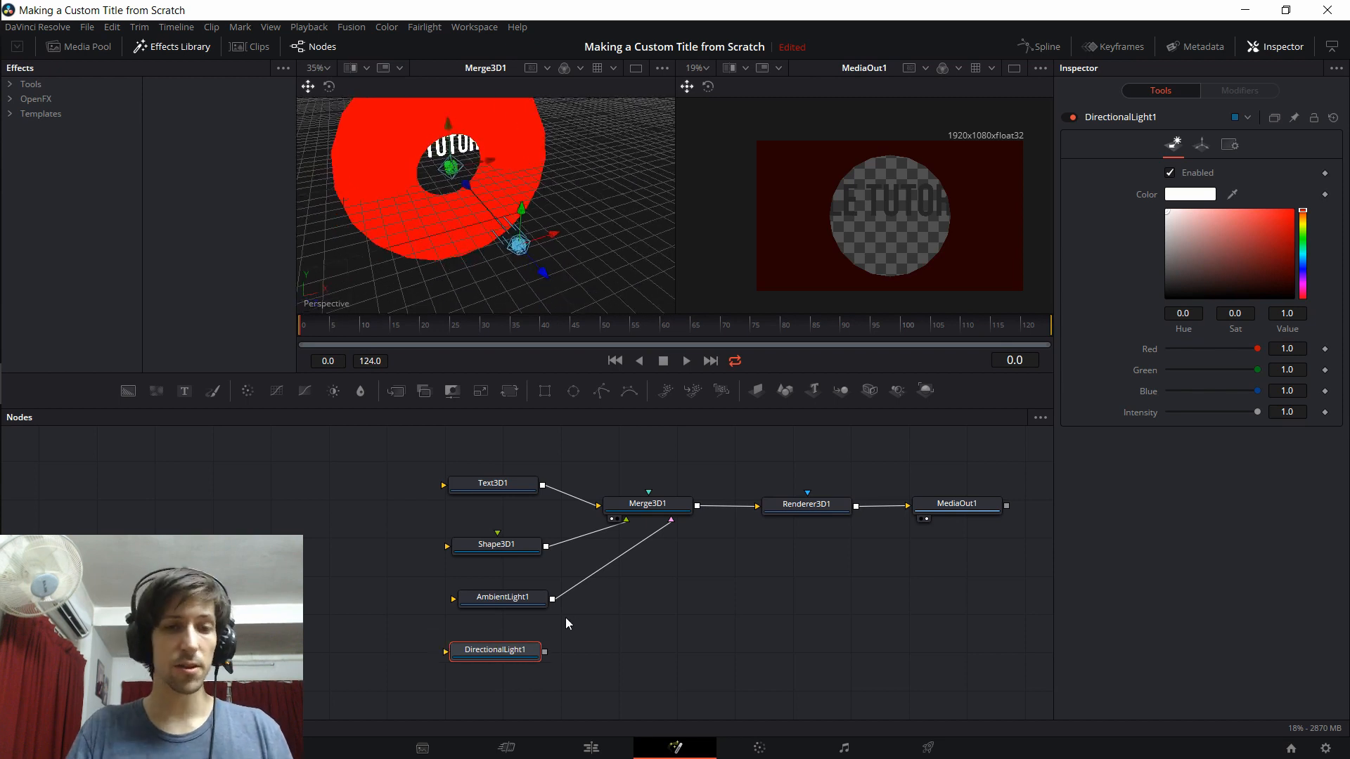
{"action": "left_click_drag", "start_coordinate": [517, 591], "coordinate": [506, 593]}
{"action": "left_click_drag", "start_coordinate": [544, 653], "coordinate": [676, 506]}
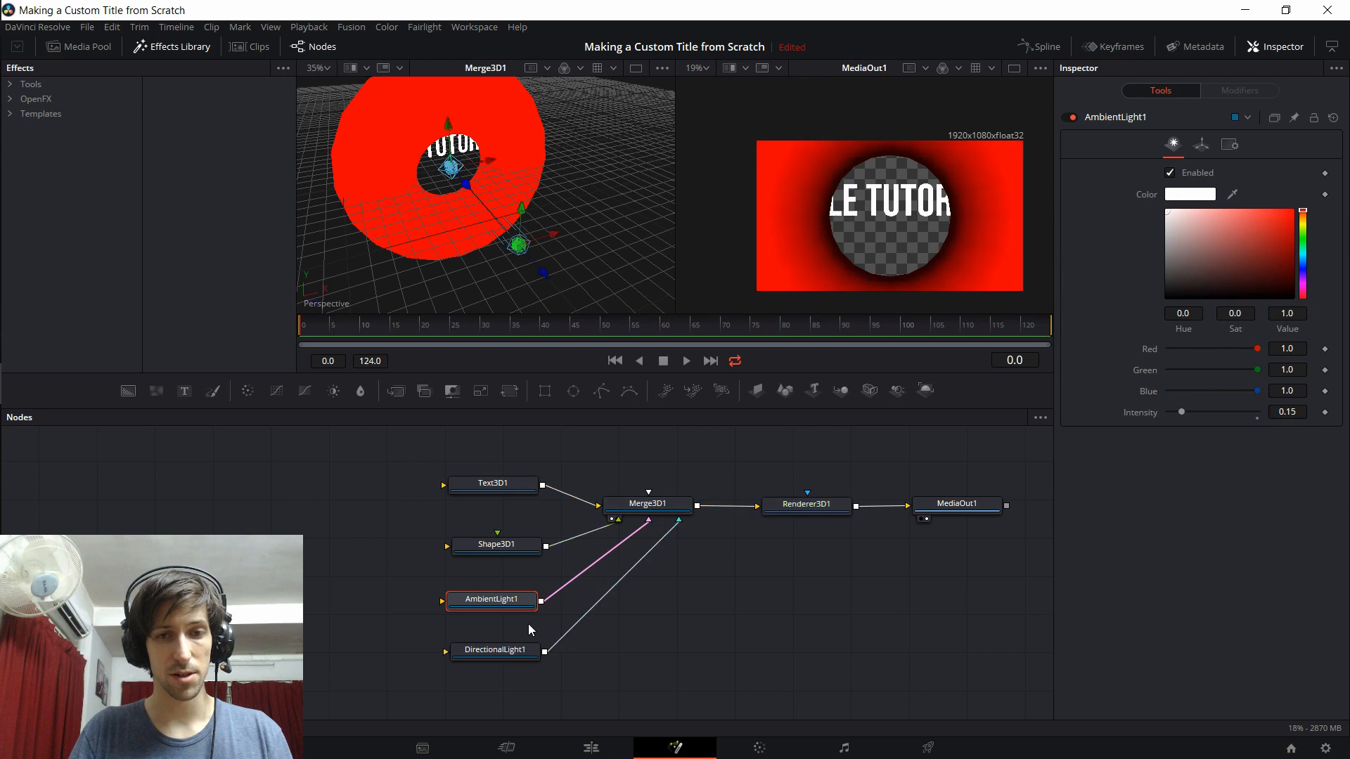
Raise the directional light along its Y axis to about 1.83, above the torus centre.
{"action": "left_click", "coordinate": [522, 657]}
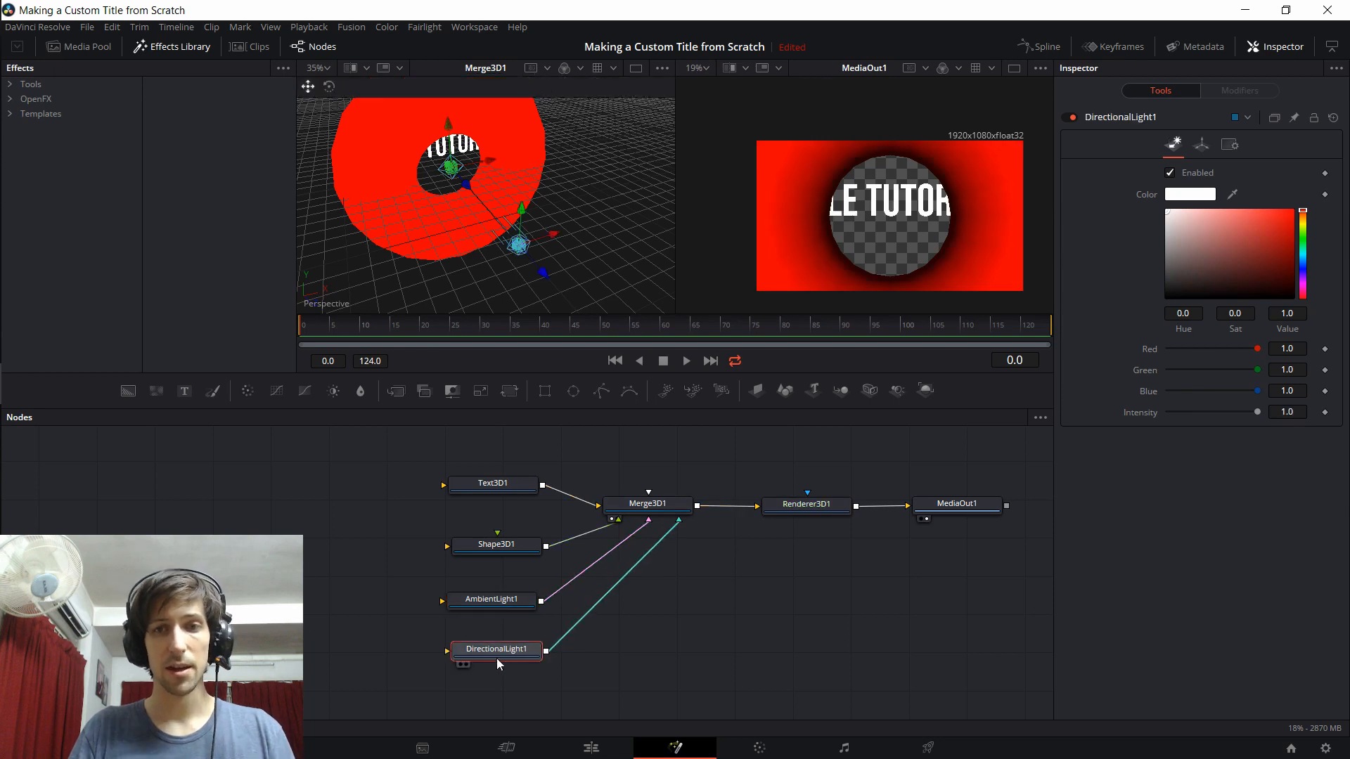
{"action": "left_click_drag", "start_coordinate": [499, 664], "coordinate": [503, 667]}
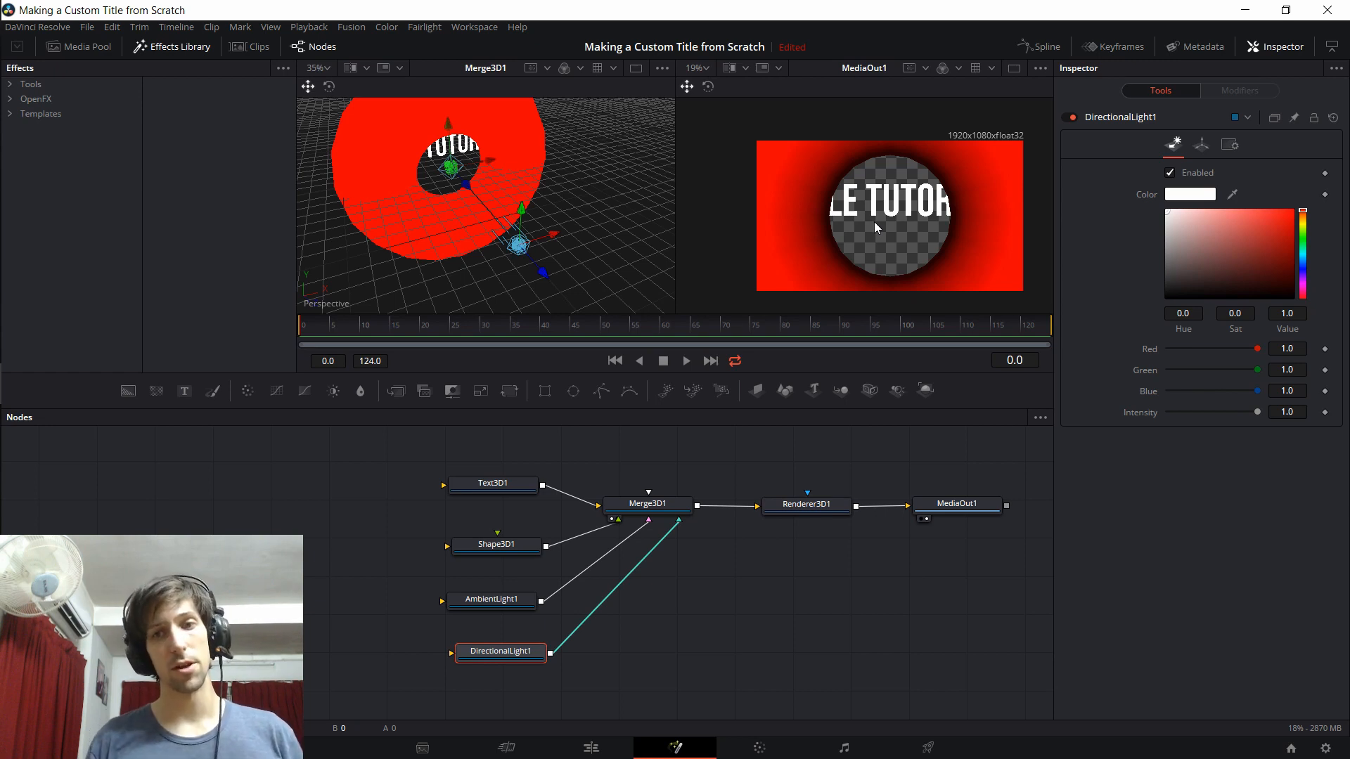
{"action": "left_click_drag", "start_coordinate": [518, 655], "coordinate": [521, 655]}
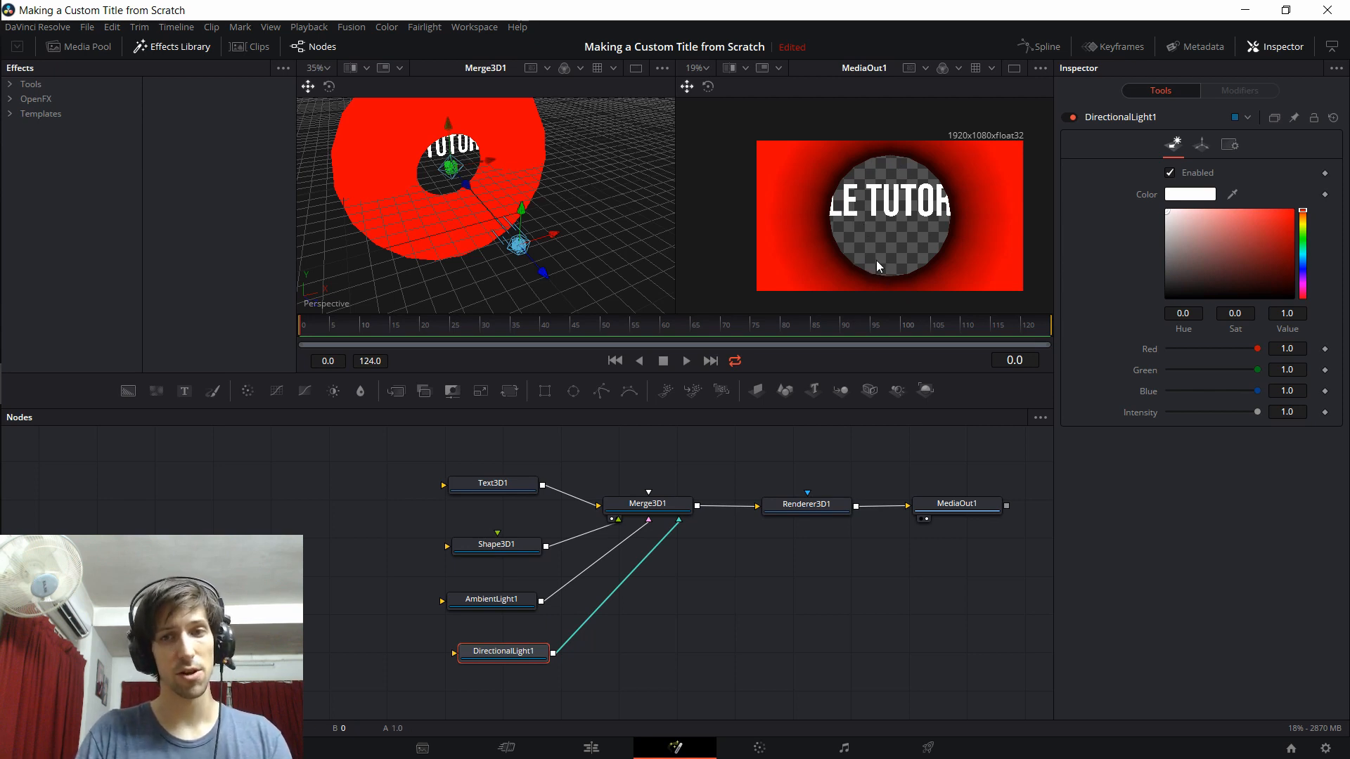
{"action": "scroll", "coordinate": [954, 205], "scroll_direction": "down", "scroll_amount": 2}
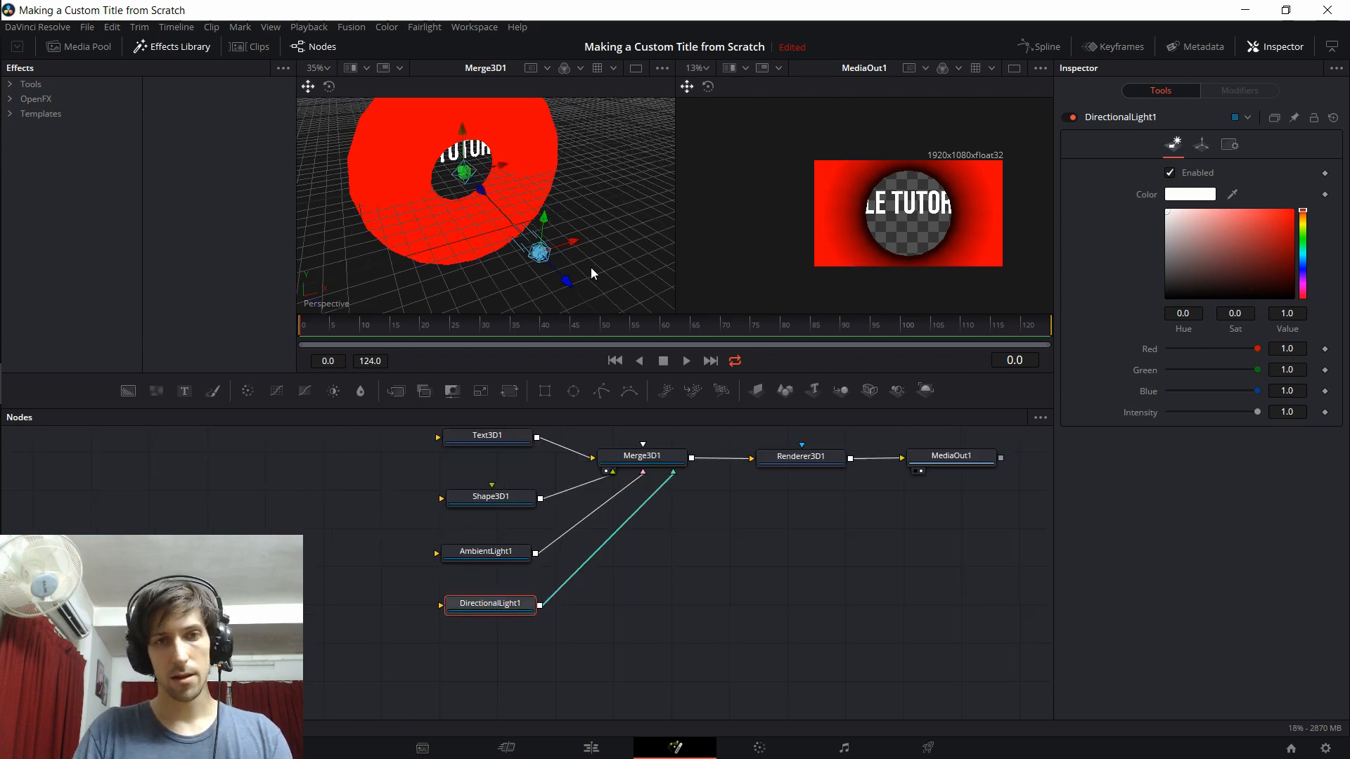
{"action": "scroll", "coordinate": [613, 253], "scroll_direction": "up", "scroll_amount": 1}
{"action": "scroll", "coordinate": [622, 252], "scroll_direction": "down", "scroll_amount": 1}
{"action": "scroll", "coordinate": [621, 252], "scroll_direction": "down", "scroll_amount": 1}
{"action": "left_click_drag", "start_coordinate": [564, 238], "coordinate": [608, 242]}
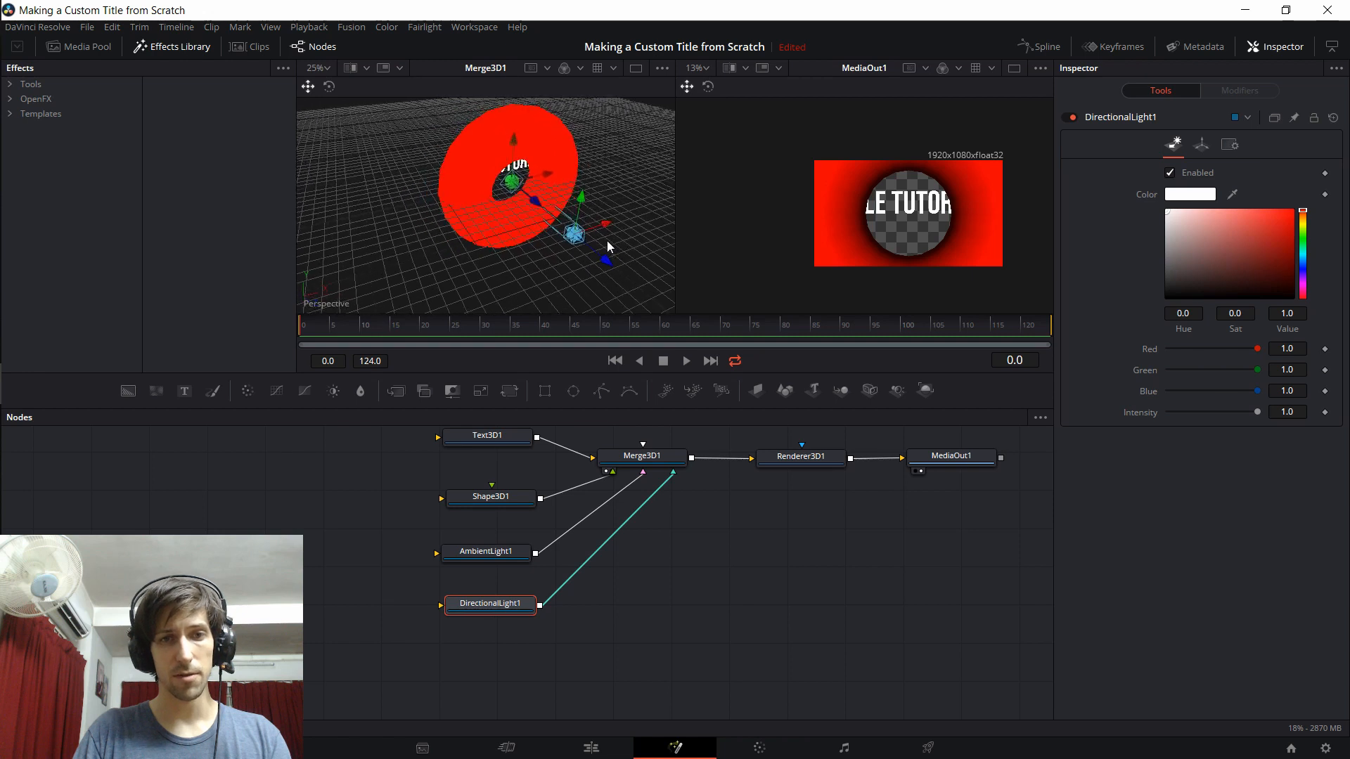
{"action": "left_click_drag", "start_coordinate": [584, 197], "coordinate": [611, 123]}
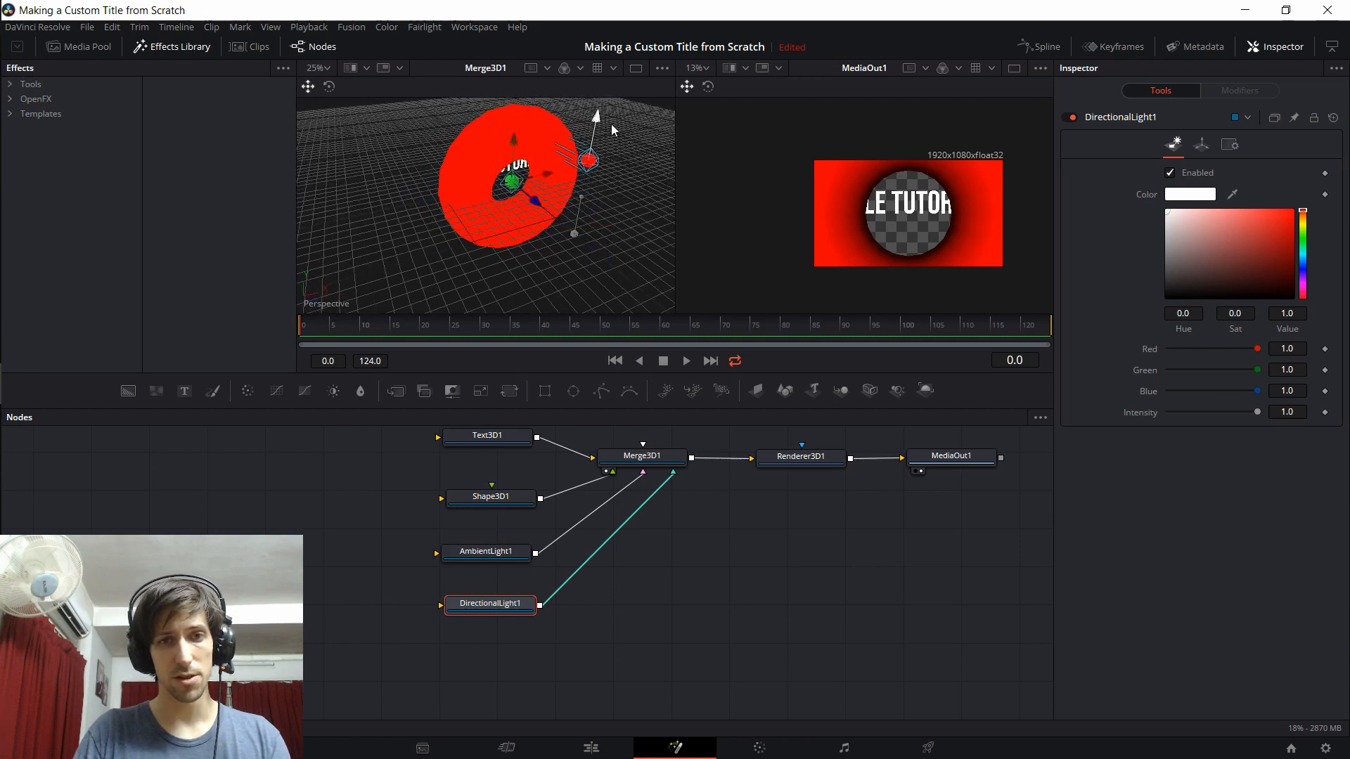
{"action": "mouse_move", "coordinate": [578, 214]}
{"action": "left_mouse_down"}
{"action": "mouse_move", "coordinate": [593, 217]}
{"action": "mouse_move", "coordinate": [568, 218]}
{"action": "left_mouse_up"}
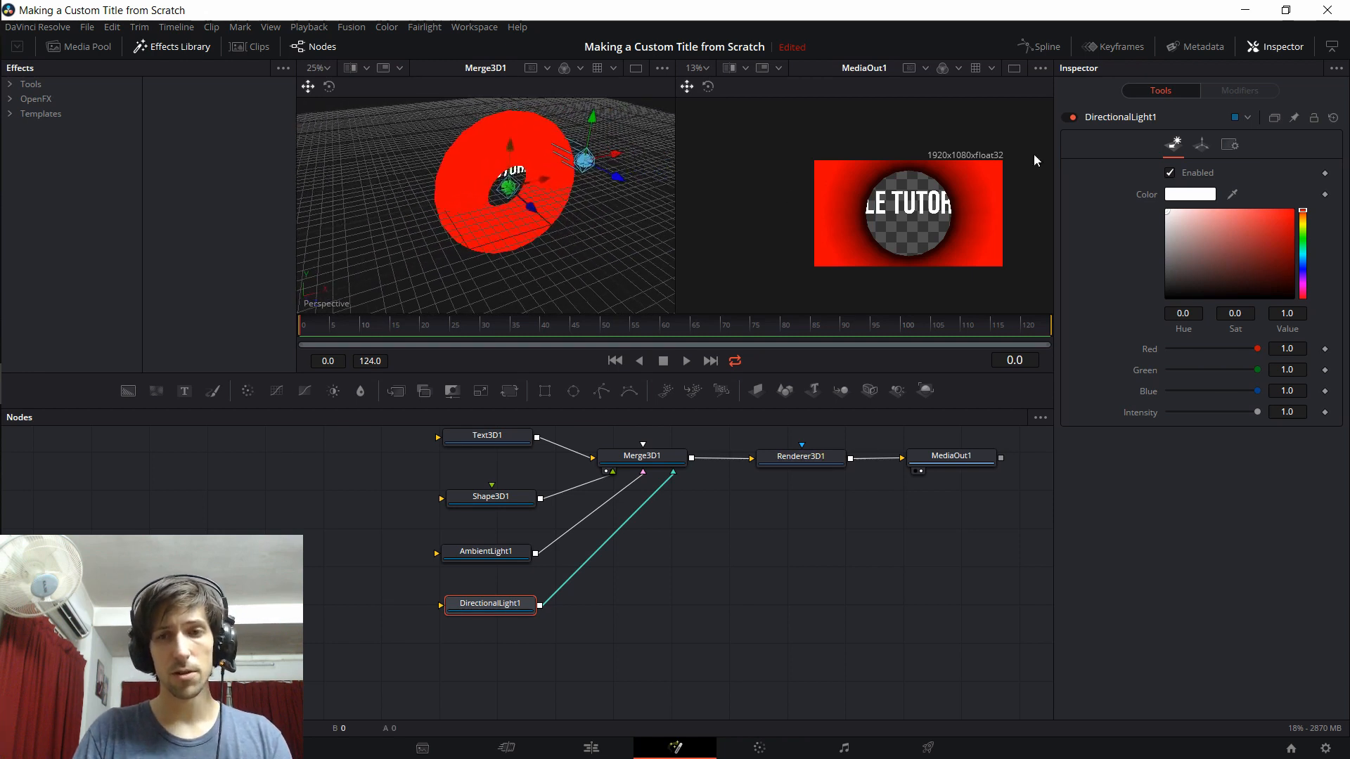
Tilt the directional light by setting its X rotation to -7.8.
{"action": "left_click", "coordinate": [1206, 146]}
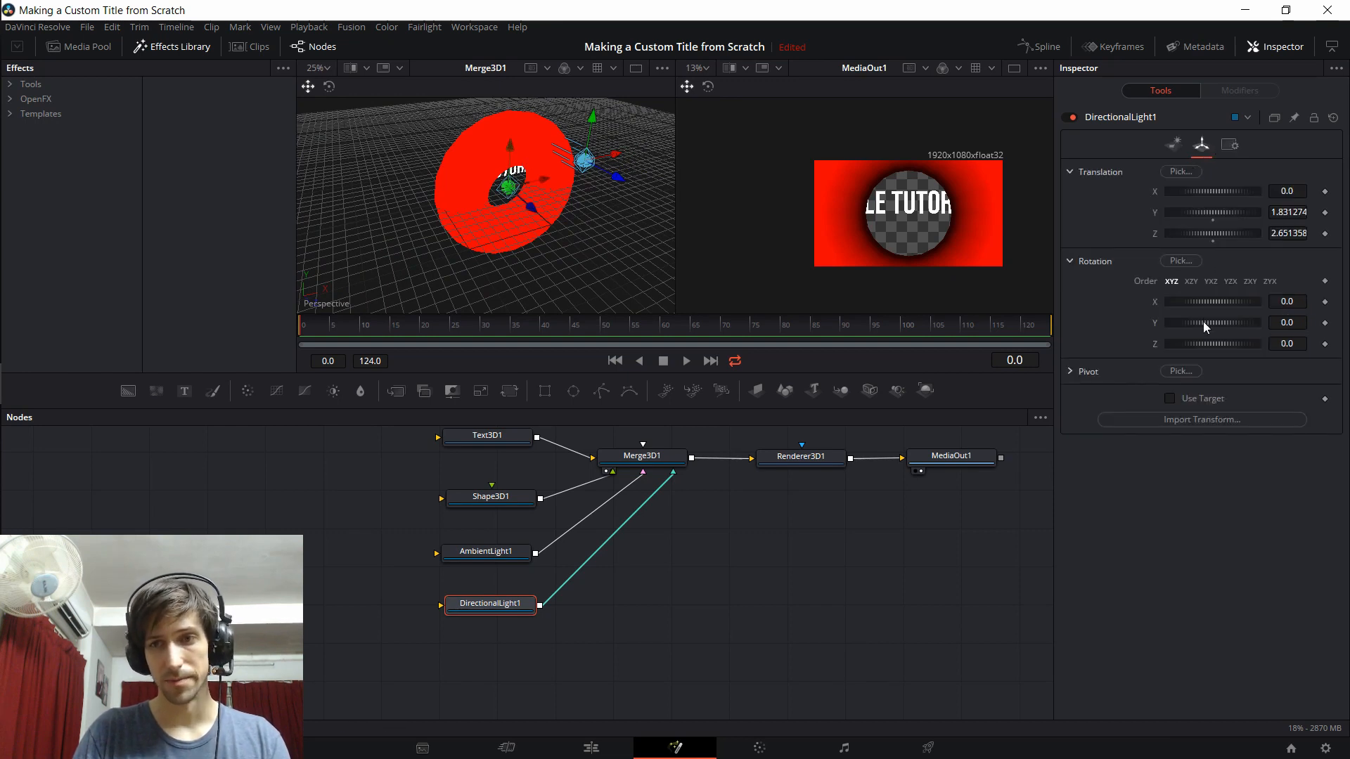
{"action": "left_click_drag", "start_coordinate": [1214, 302], "coordinate": [1219, 301]}
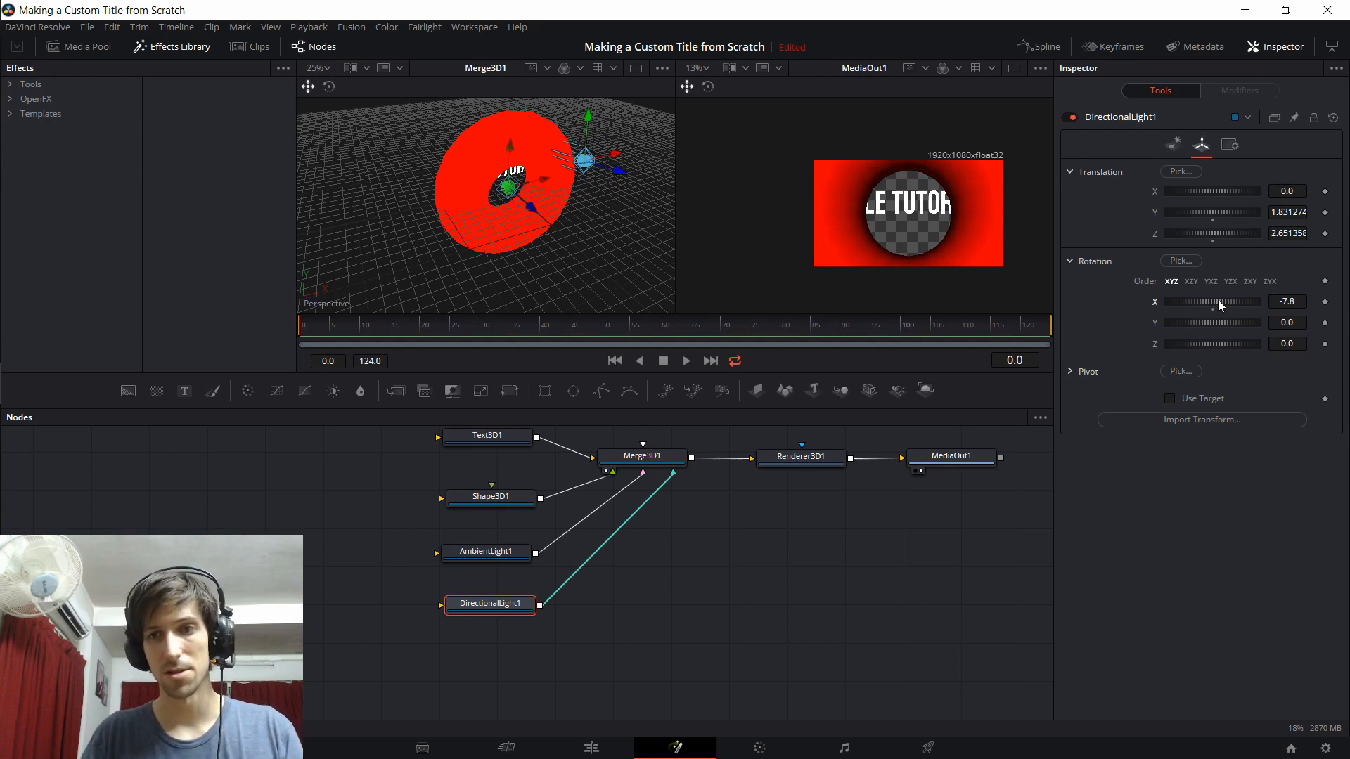
{"action": "left_click_drag", "start_coordinate": [590, 237], "coordinate": [545, 228]}
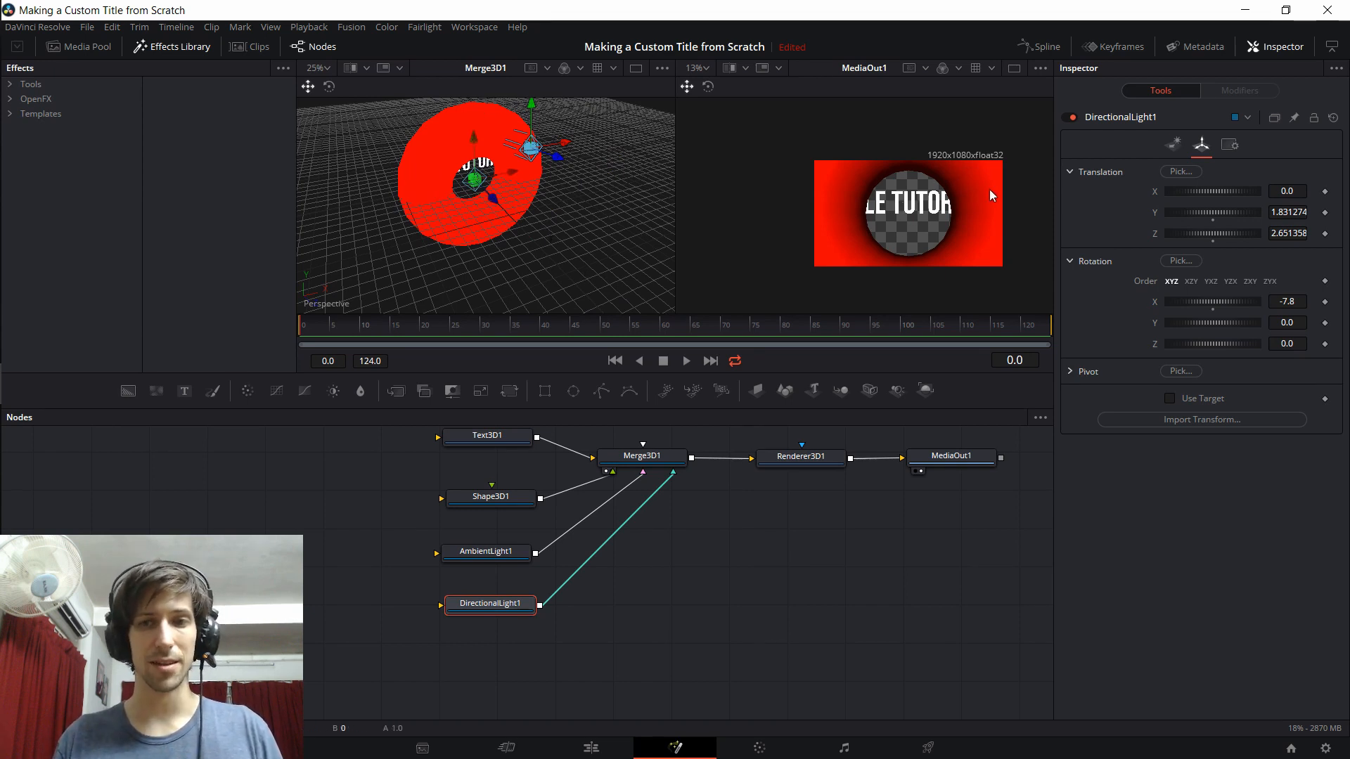
Push the Title Tutorial text back behind the torus with a Z translation of -3.71.
{"action": "scroll", "coordinate": [499, 196], "scroll_direction": "up", "scroll_amount": 5}
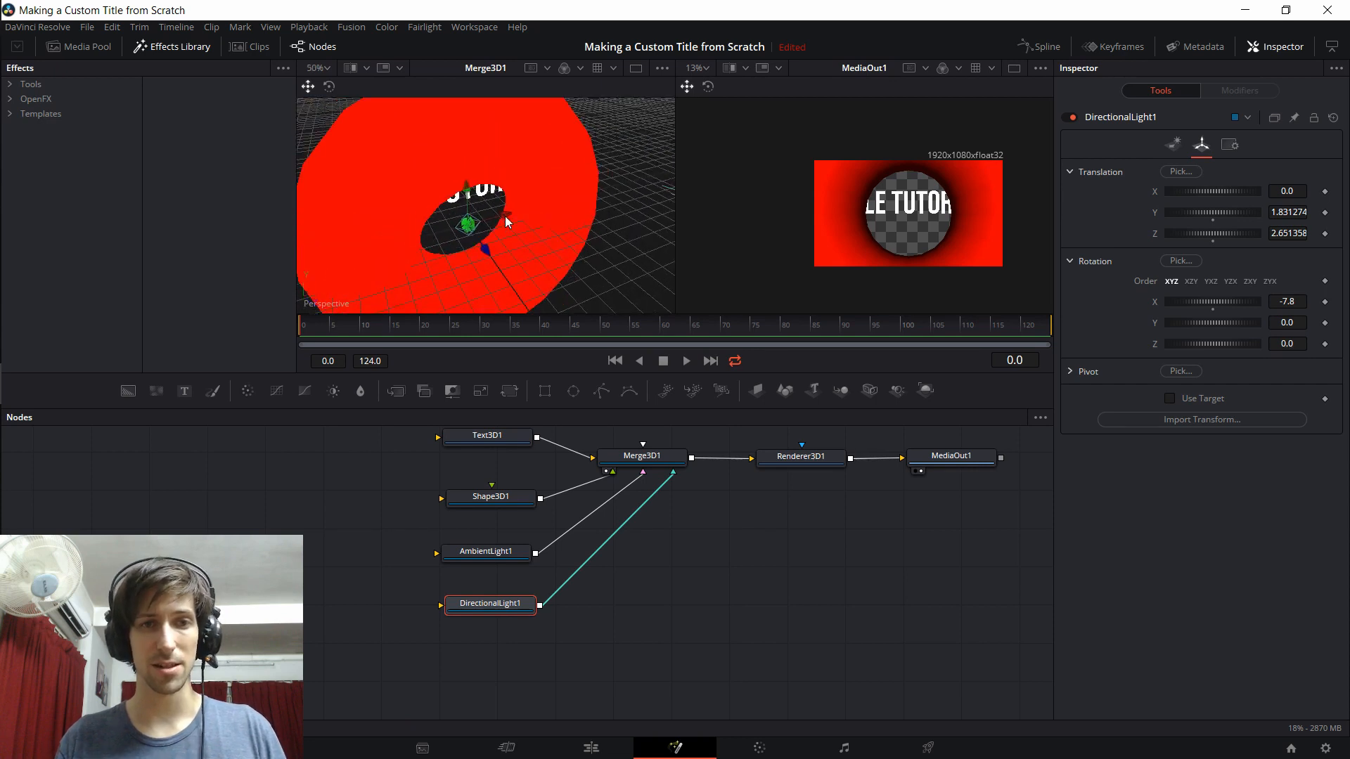
{"action": "left_click_drag", "start_coordinate": [524, 264], "coordinate": [492, 155]}
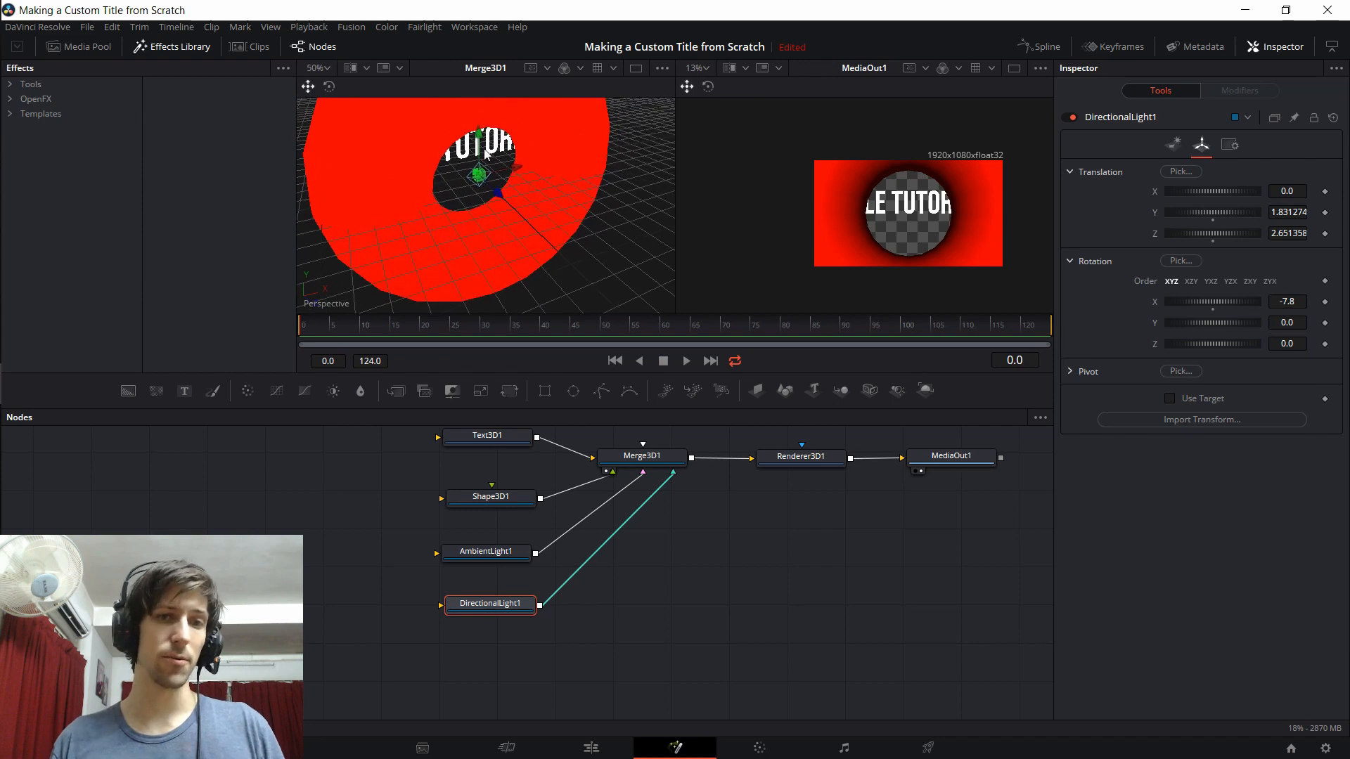
{"action": "left_click", "coordinate": [490, 151]}
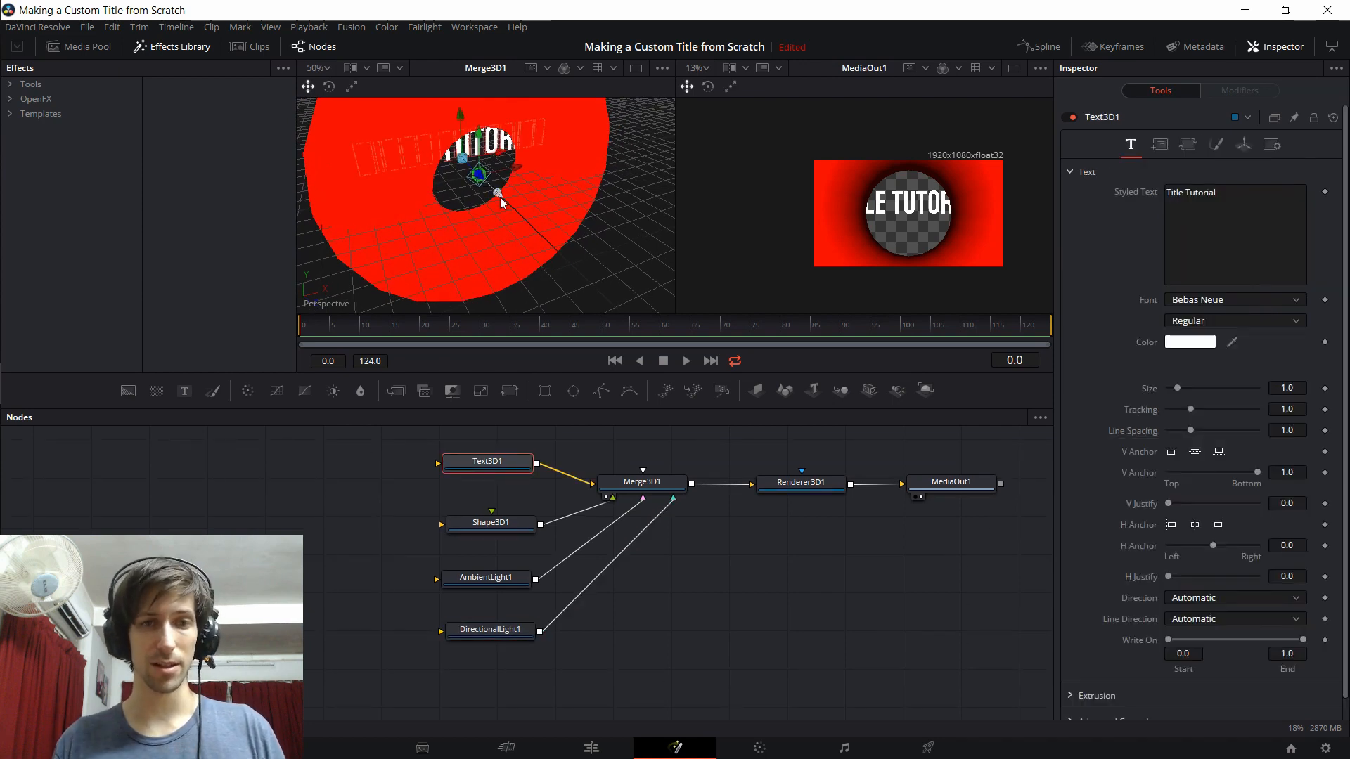
{"action": "scroll", "coordinate": [485, 176], "scroll_direction": "down", "scroll_amount": 5}
{"action": "left_click", "coordinate": [521, 469]}
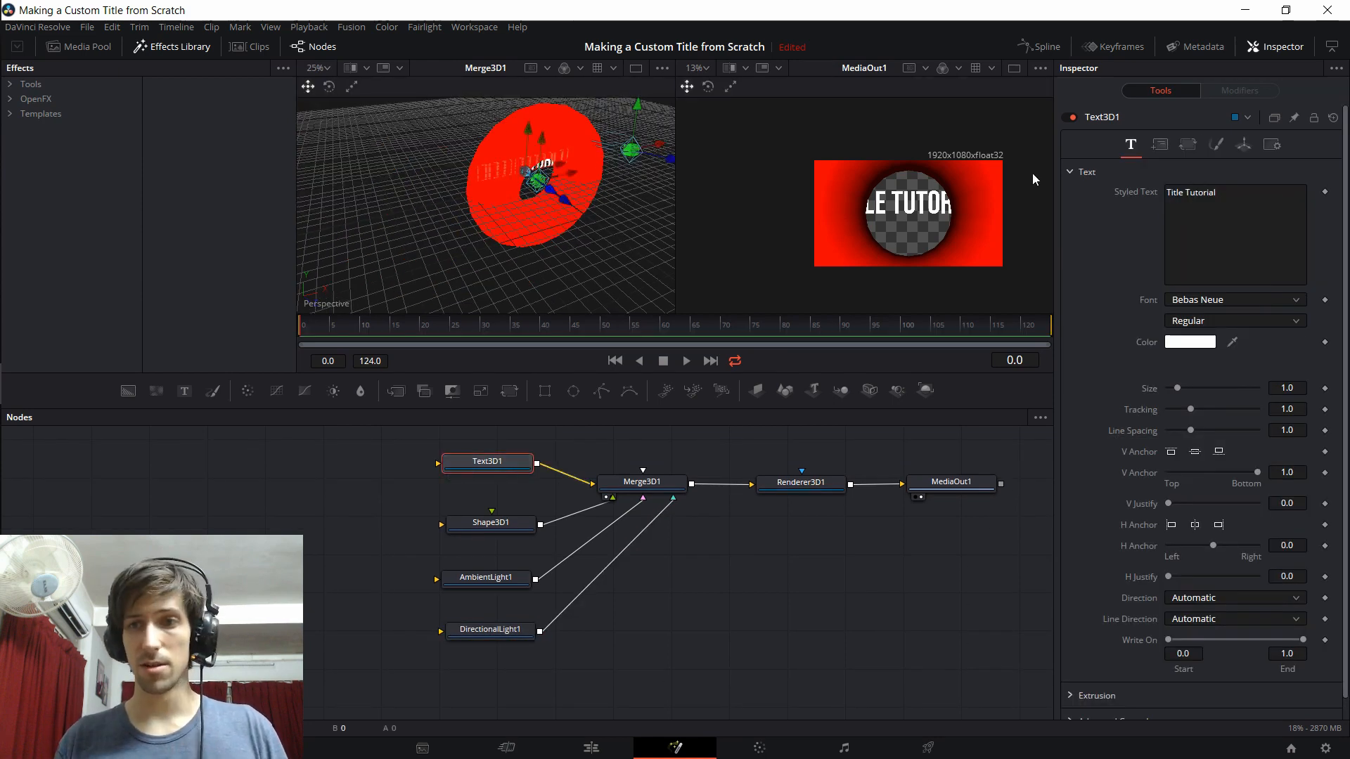
{"action": "left_click", "coordinate": [1244, 143]}
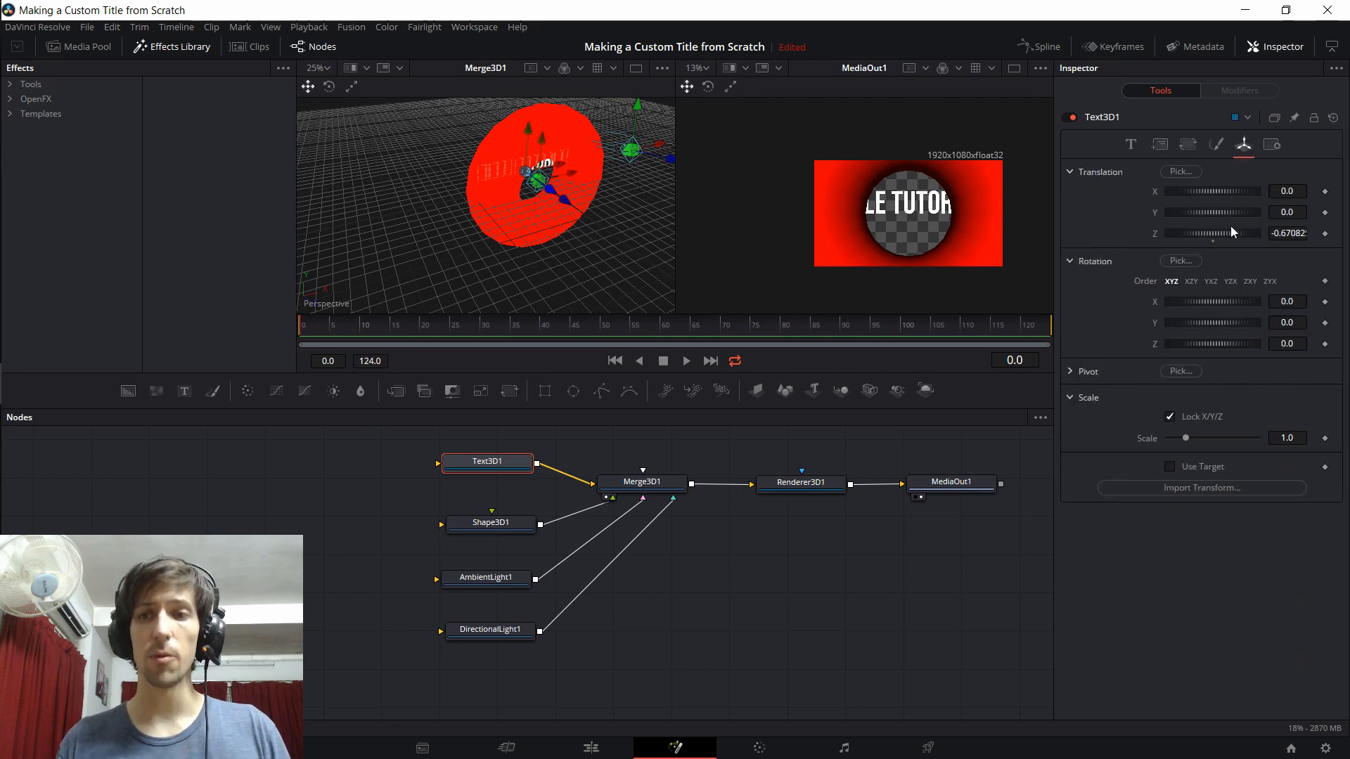
{"action": "left_click_drag", "start_coordinate": [1215, 233], "coordinate": [1204, 233]}
Enlarge the MediaOut1 viewer, zoom in on the rendered title, and frame the text and torus in the 3D view.
{"action": "scroll", "coordinate": [930, 198], "scroll_direction": "up", "scroll_amount": 1}
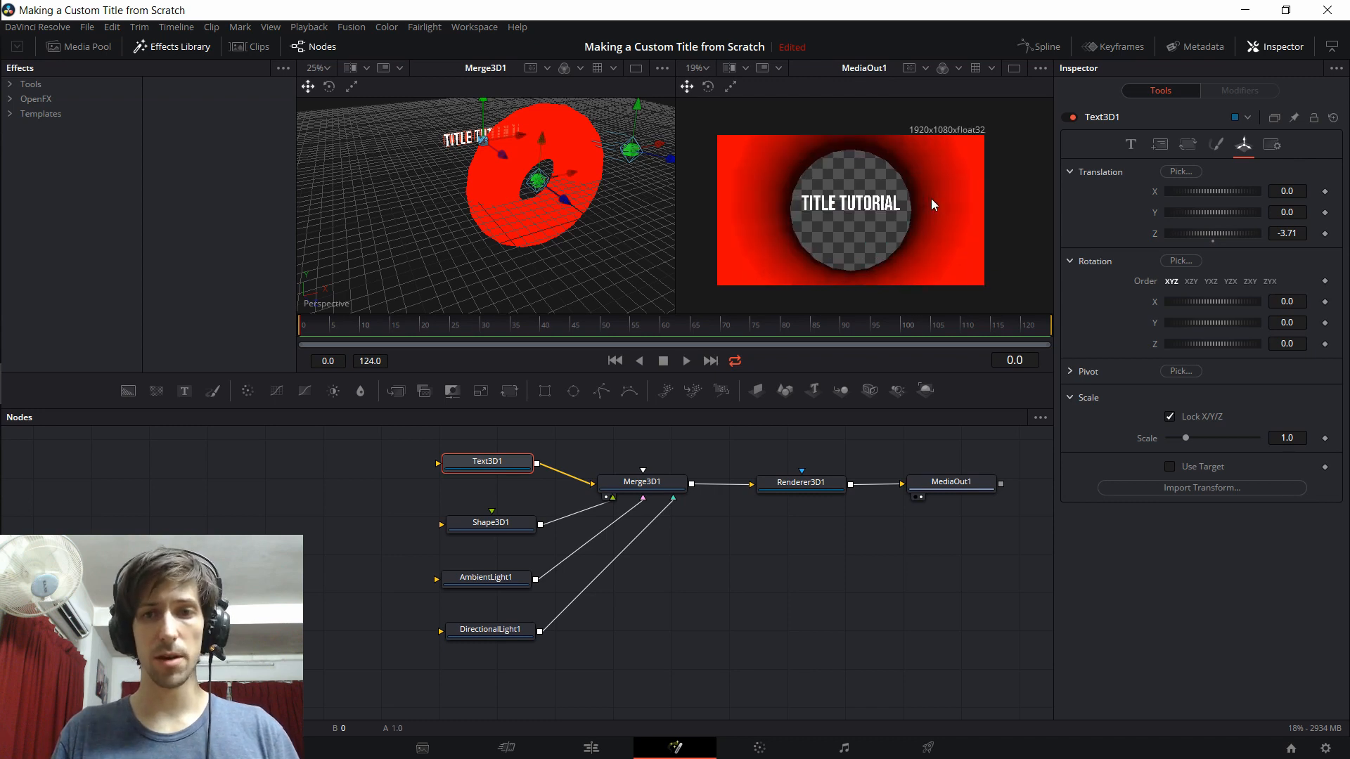
{"action": "scroll", "coordinate": [935, 201], "scroll_direction": "up", "scroll_amount": 1}
{"action": "left_click_drag", "start_coordinate": [906, 217], "coordinate": [964, 218]}
{"action": "left_click_drag", "start_coordinate": [675, 176], "coordinate": [623, 175]}
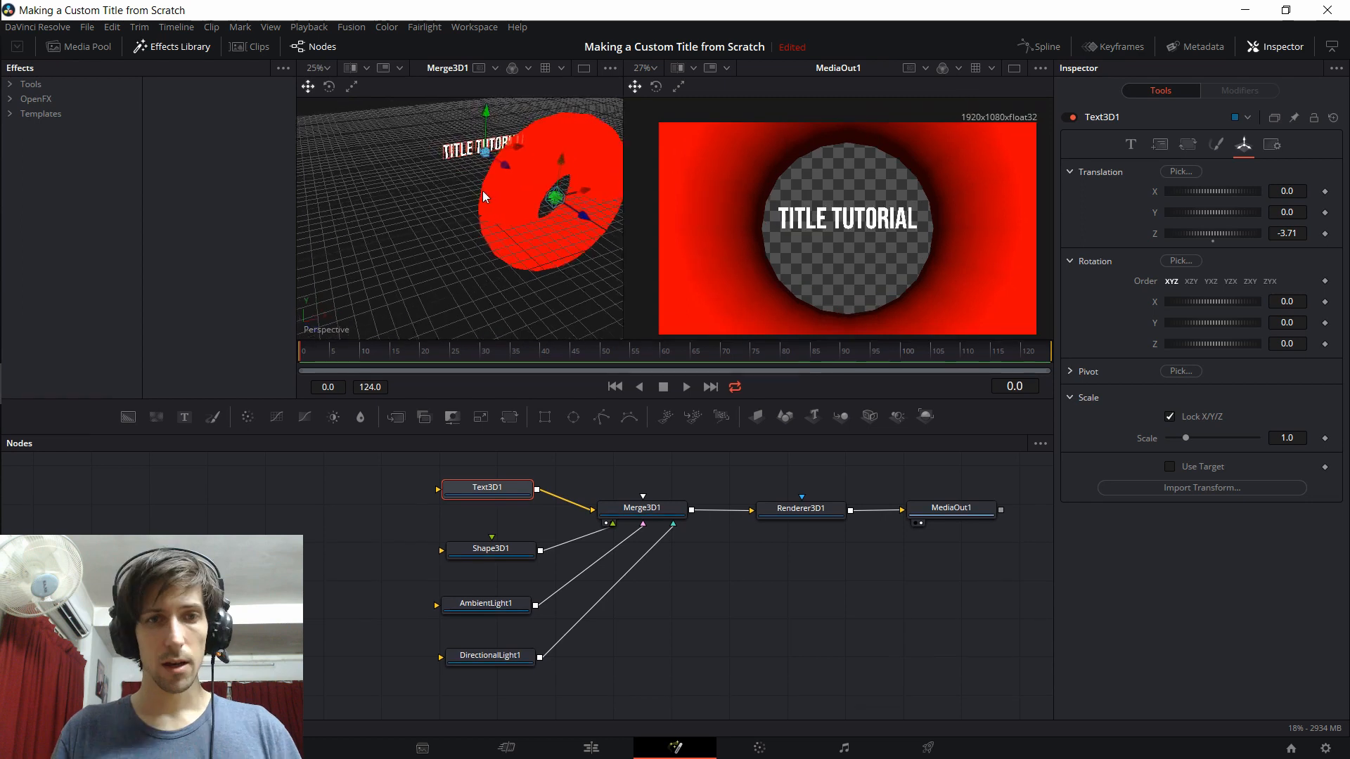
{"action": "left_click_drag", "start_coordinate": [542, 199], "coordinate": [564, 193]}
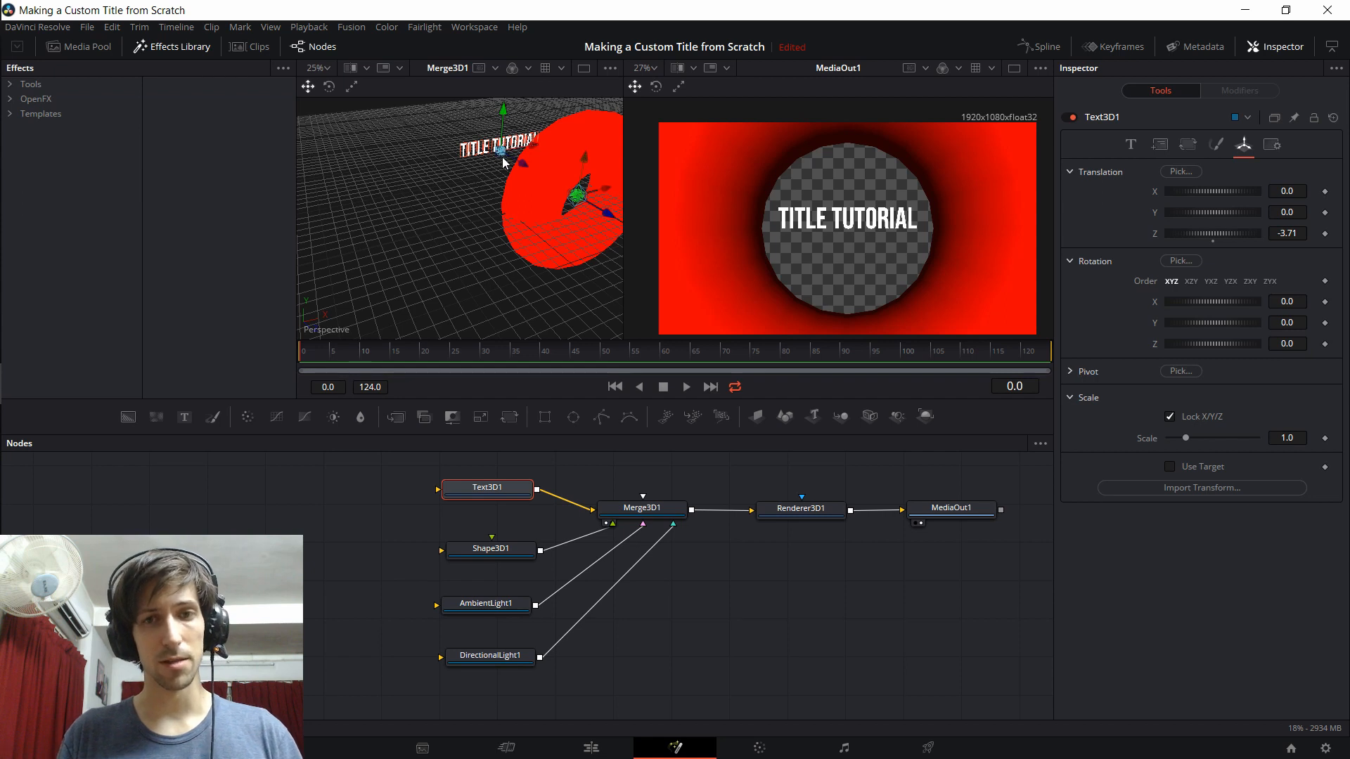
{"action": "left_click_drag", "start_coordinate": [496, 173], "coordinate": [445, 170]}
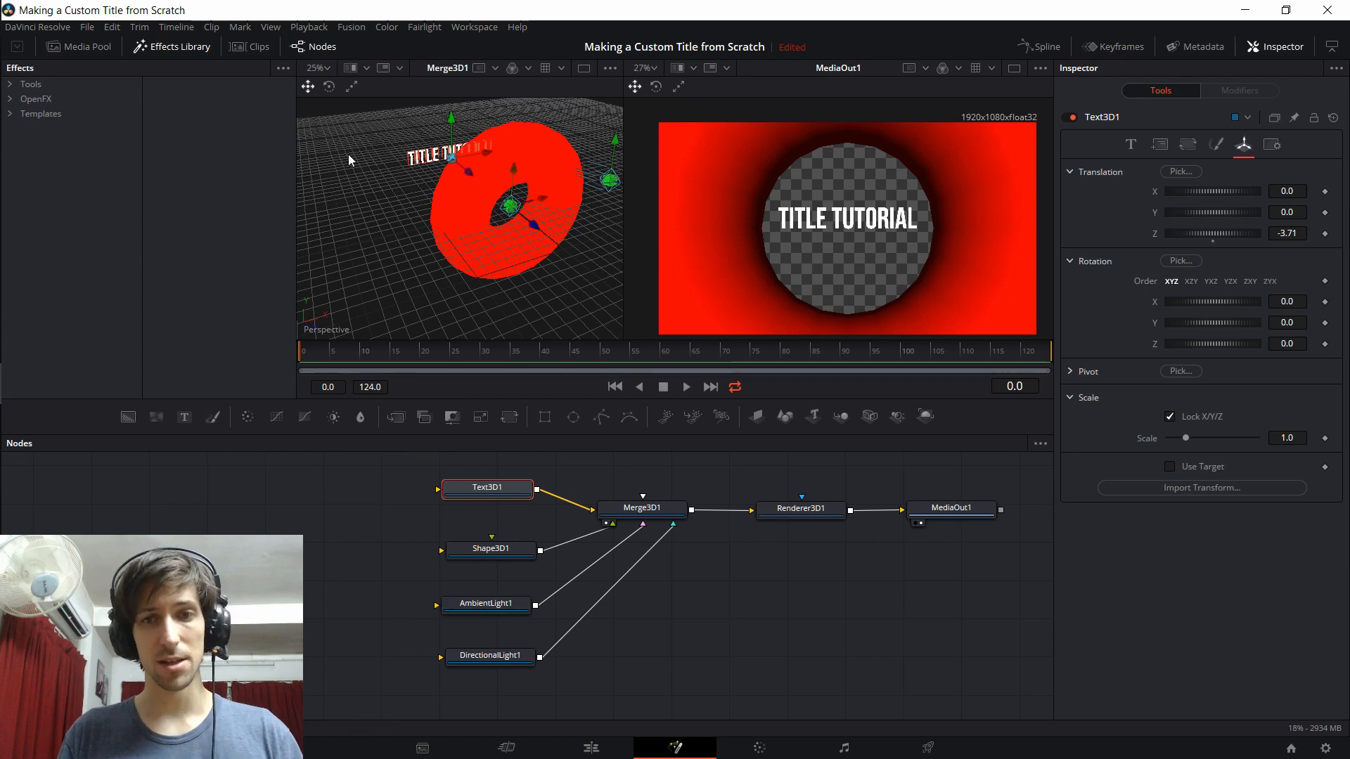
Set the vertical anchor of the Text3D1 title to centre.
{"action": "left_click", "coordinate": [1130, 144]}
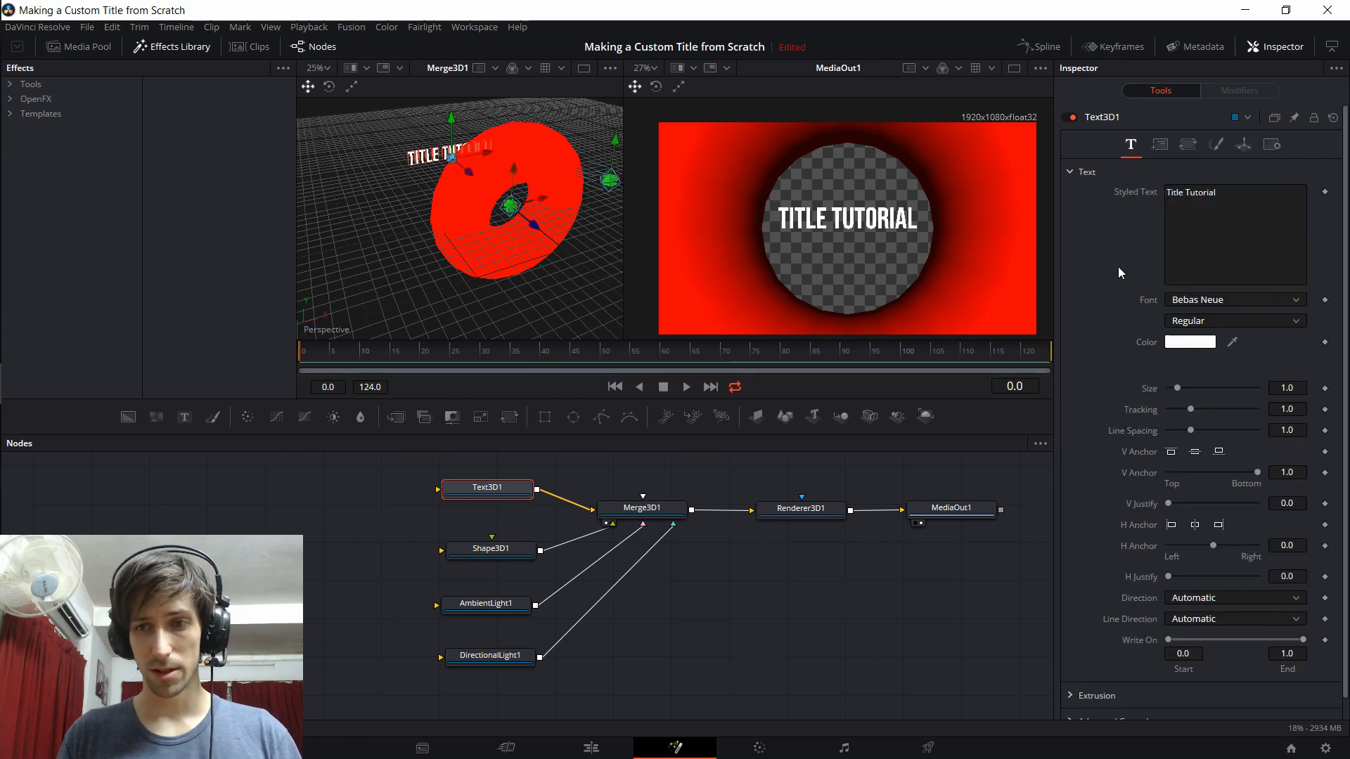
{"action": "scroll", "coordinate": [1113, 285], "scroll_direction": "down", "scroll_amount": 1}
{"action": "left_click", "coordinate": [1196, 430]}
{"action": "left_click_drag", "start_coordinate": [460, 207], "coordinate": [533, 206]}
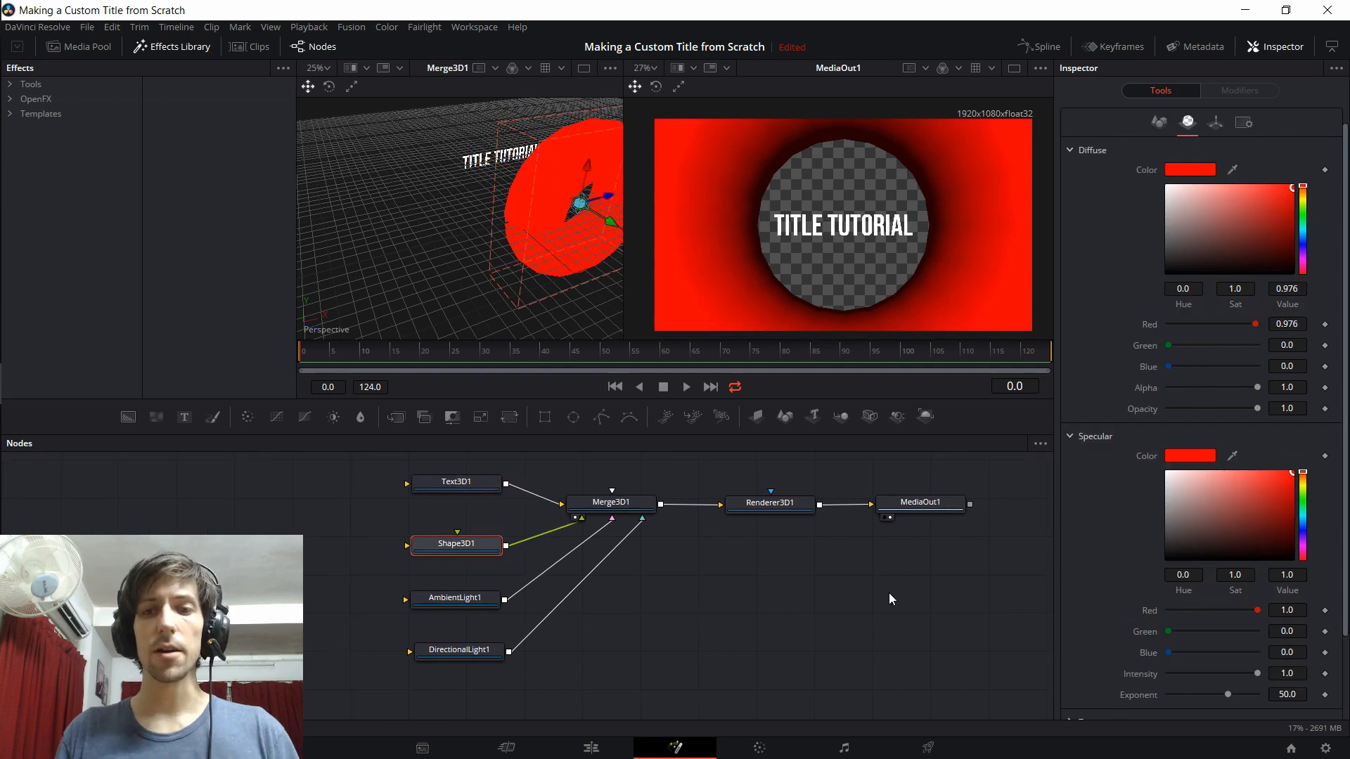
Add the Chrome checkerplate shader template beside Shape3D1 and connect its output to the torus as its material.
{"action": "left_click_drag", "start_coordinate": [453, 549], "coordinate": [447, 546]}
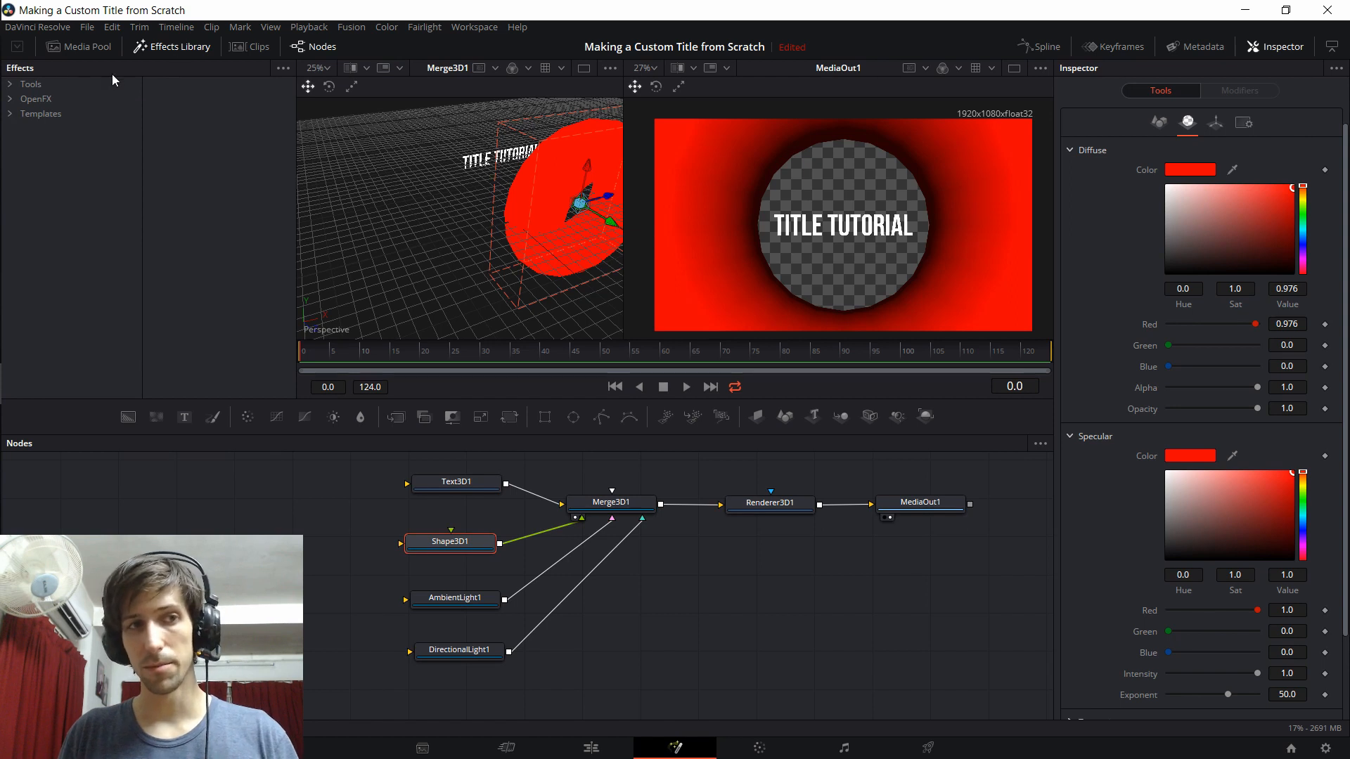
{"action": "left_click", "coordinate": [14, 117]}
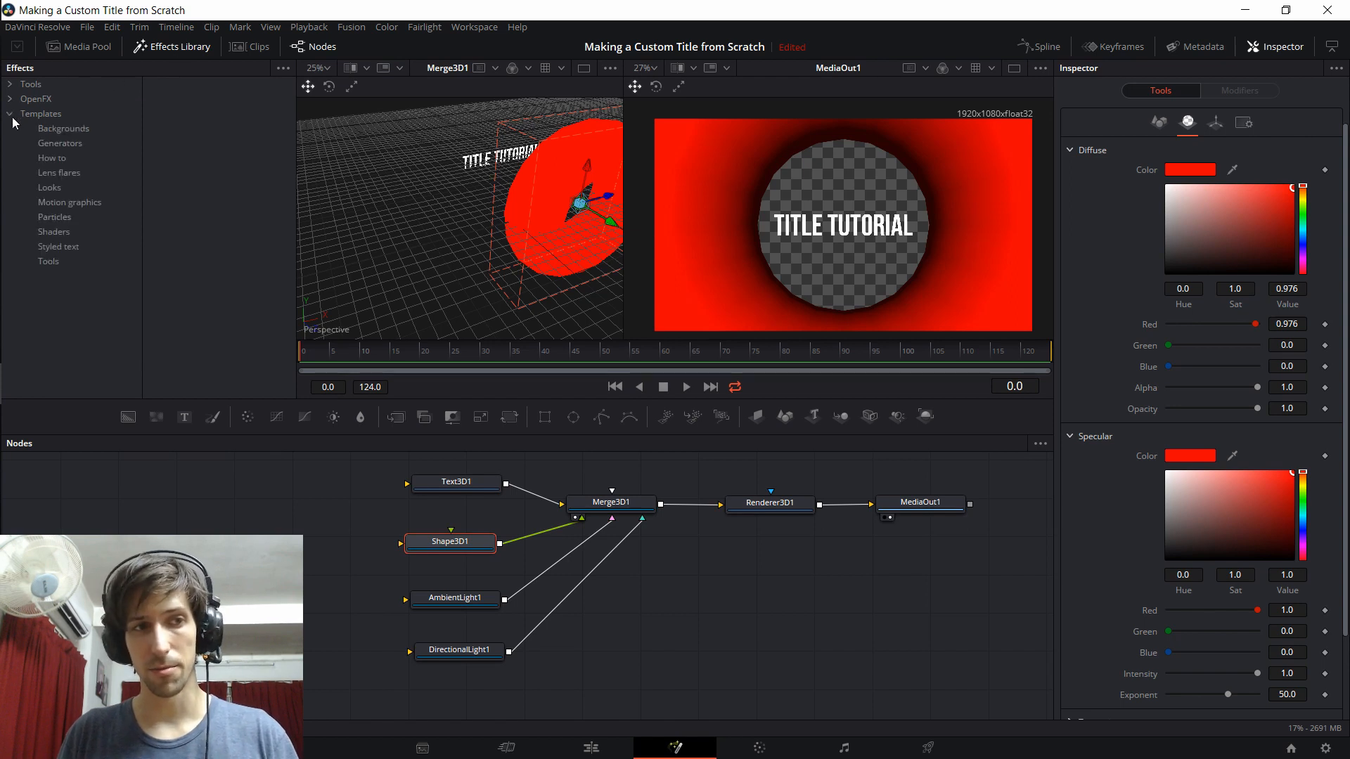
{"action": "left_click", "coordinate": [63, 232]}
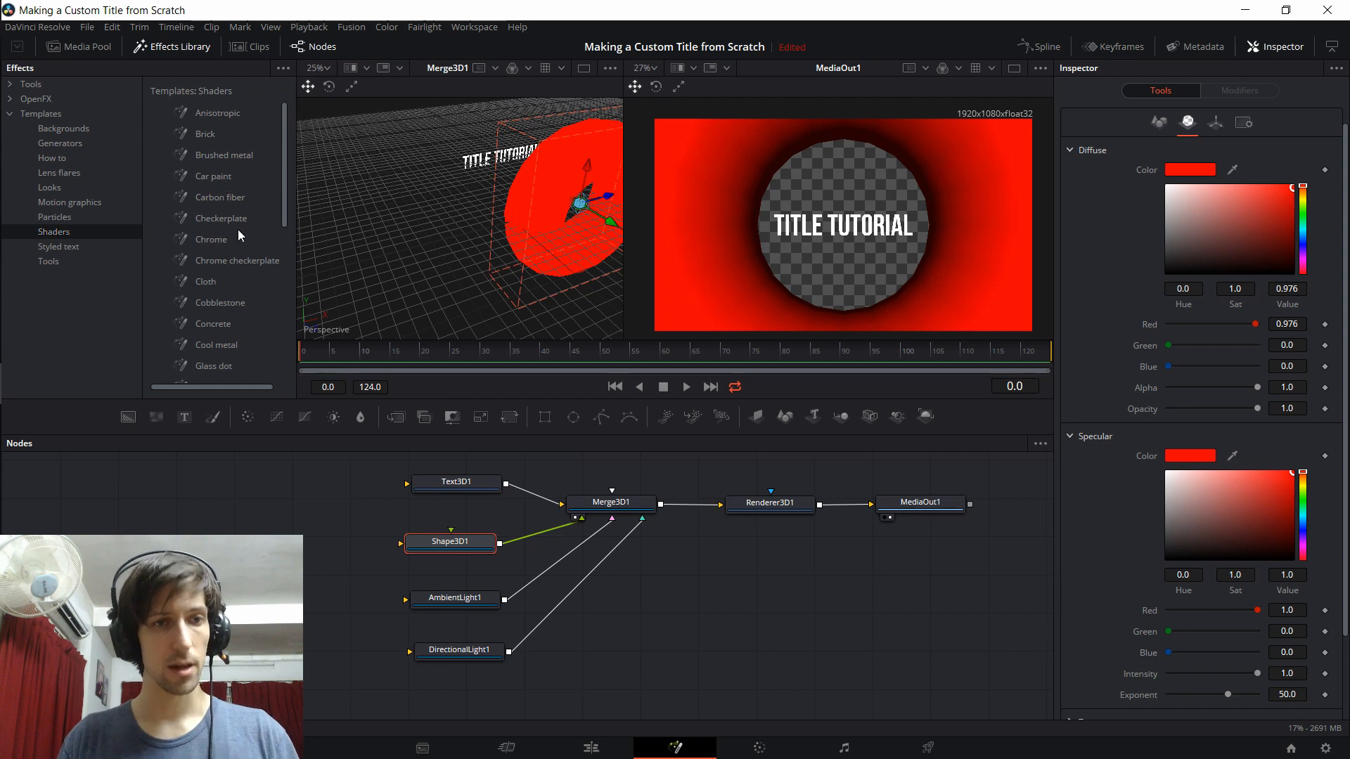
{"action": "left_click_drag", "start_coordinate": [246, 267], "coordinate": [303, 554]}
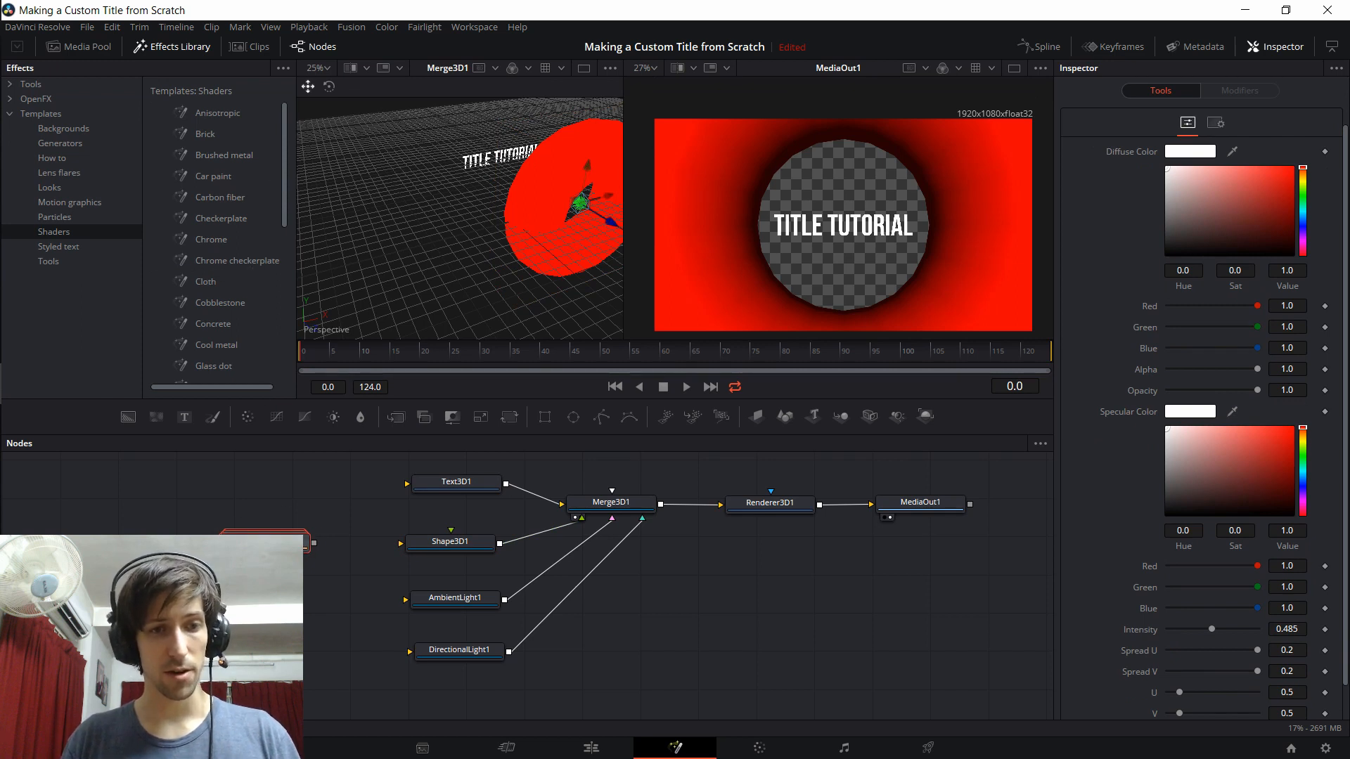
{"action": "left_click_drag", "start_coordinate": [307, 551], "coordinate": [453, 552]}
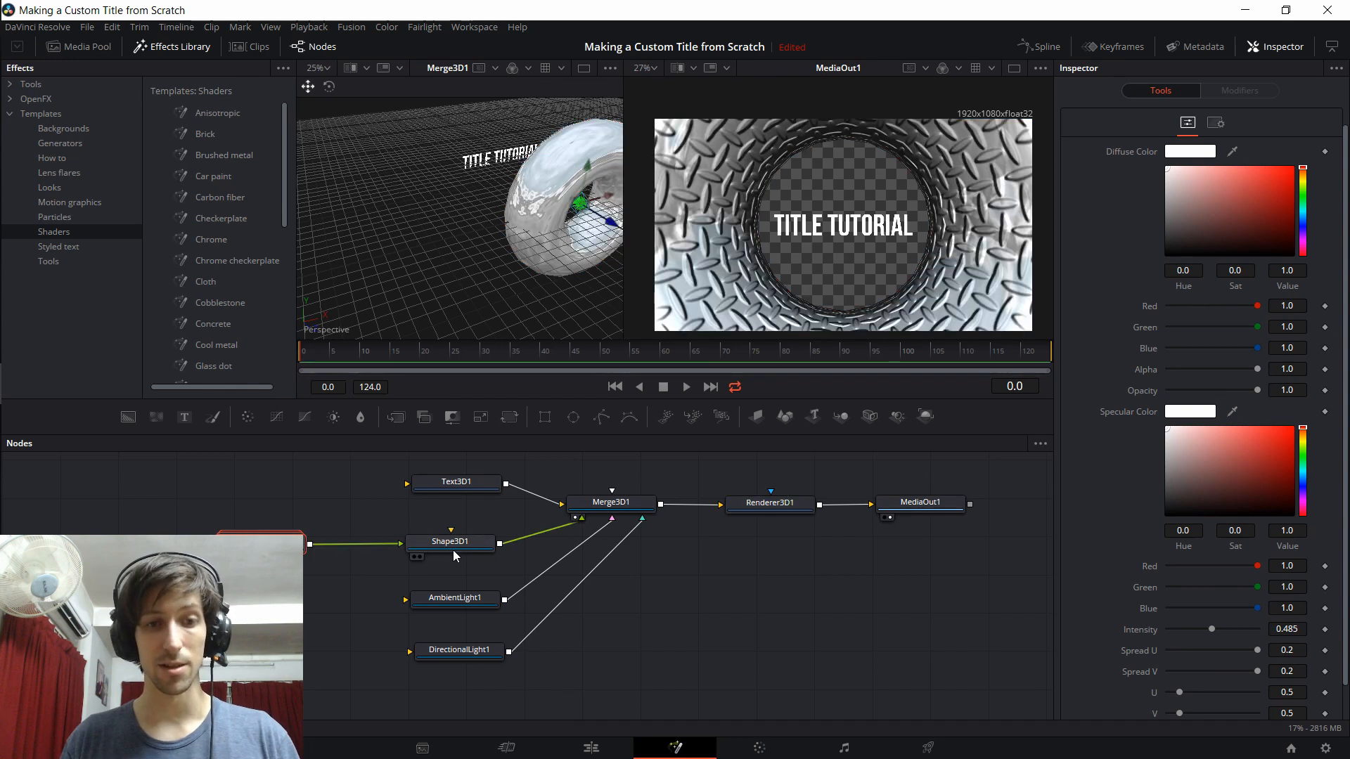
Disconnect the Chrome checkerplate shader from Shape3D1 and connect it again as the torus's material.
{"action": "left_click_drag", "start_coordinate": [518, 268], "coordinate": [441, 271]}
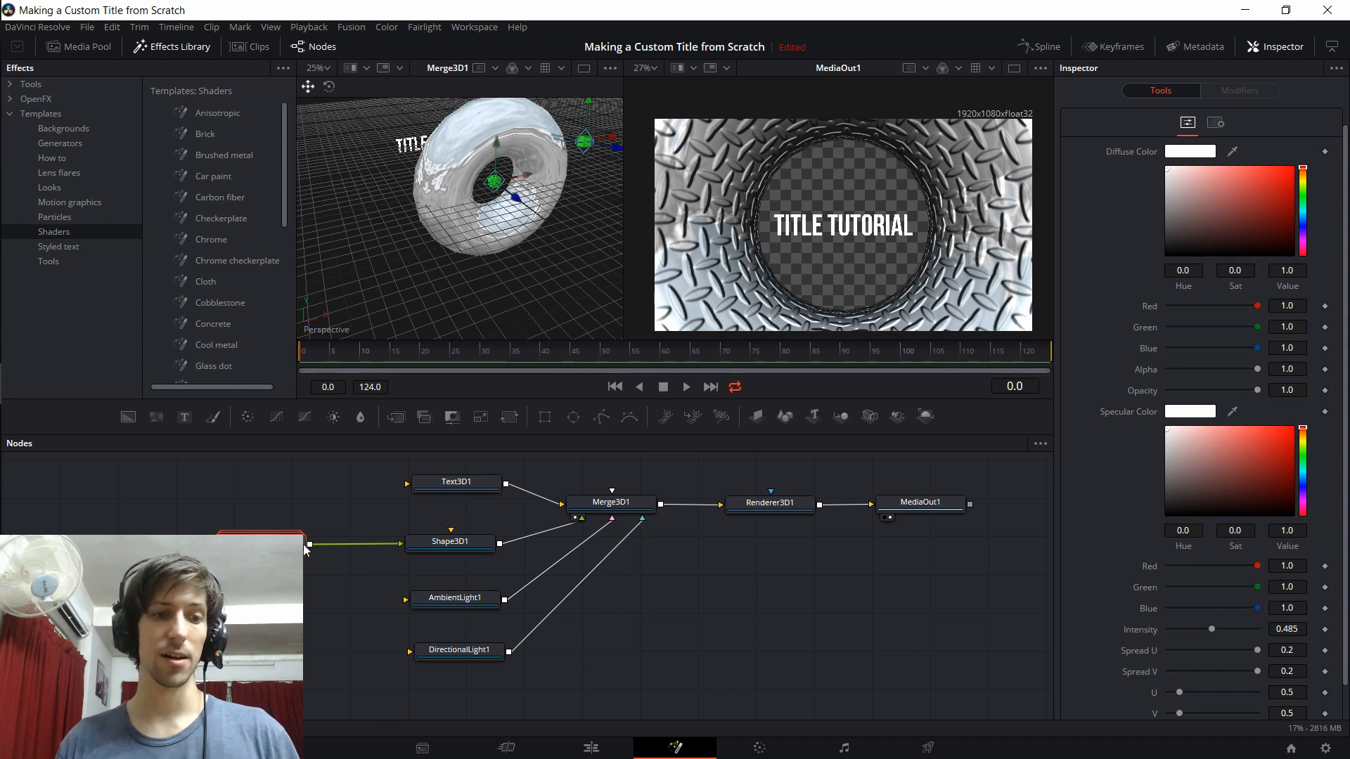
{"action": "left_click", "coordinate": [332, 545]}
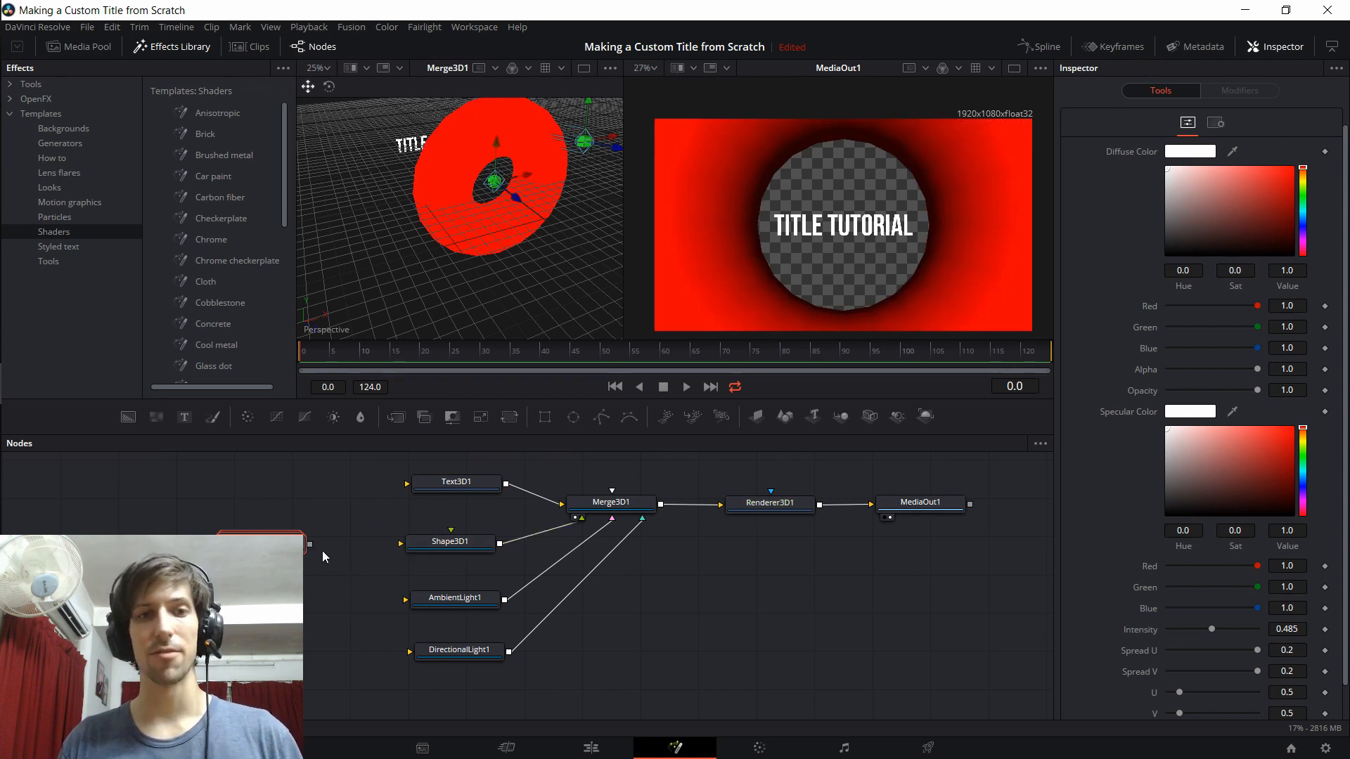
{"action": "left_click_drag", "start_coordinate": [310, 546], "coordinate": [433, 545]}
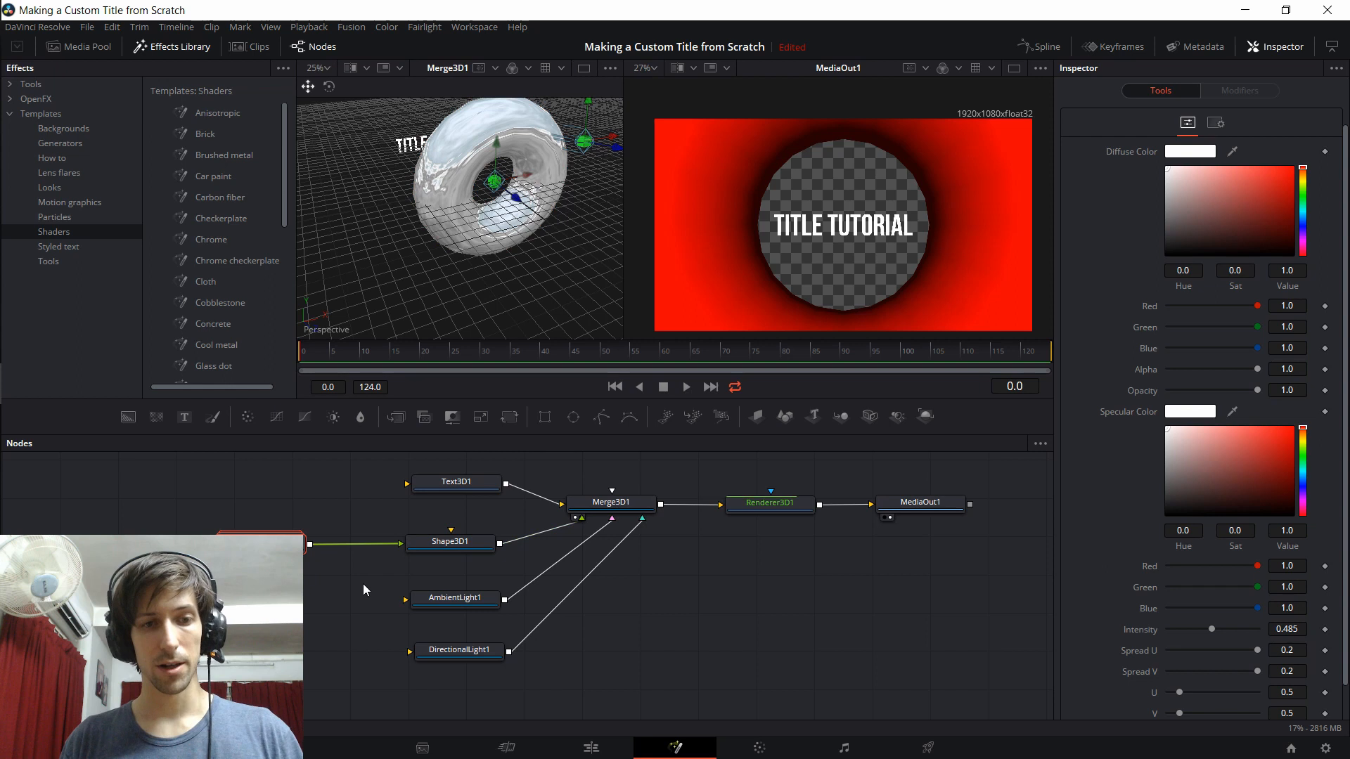
{"action": "left_click_drag", "start_coordinate": [303, 552], "coordinate": [299, 553]}
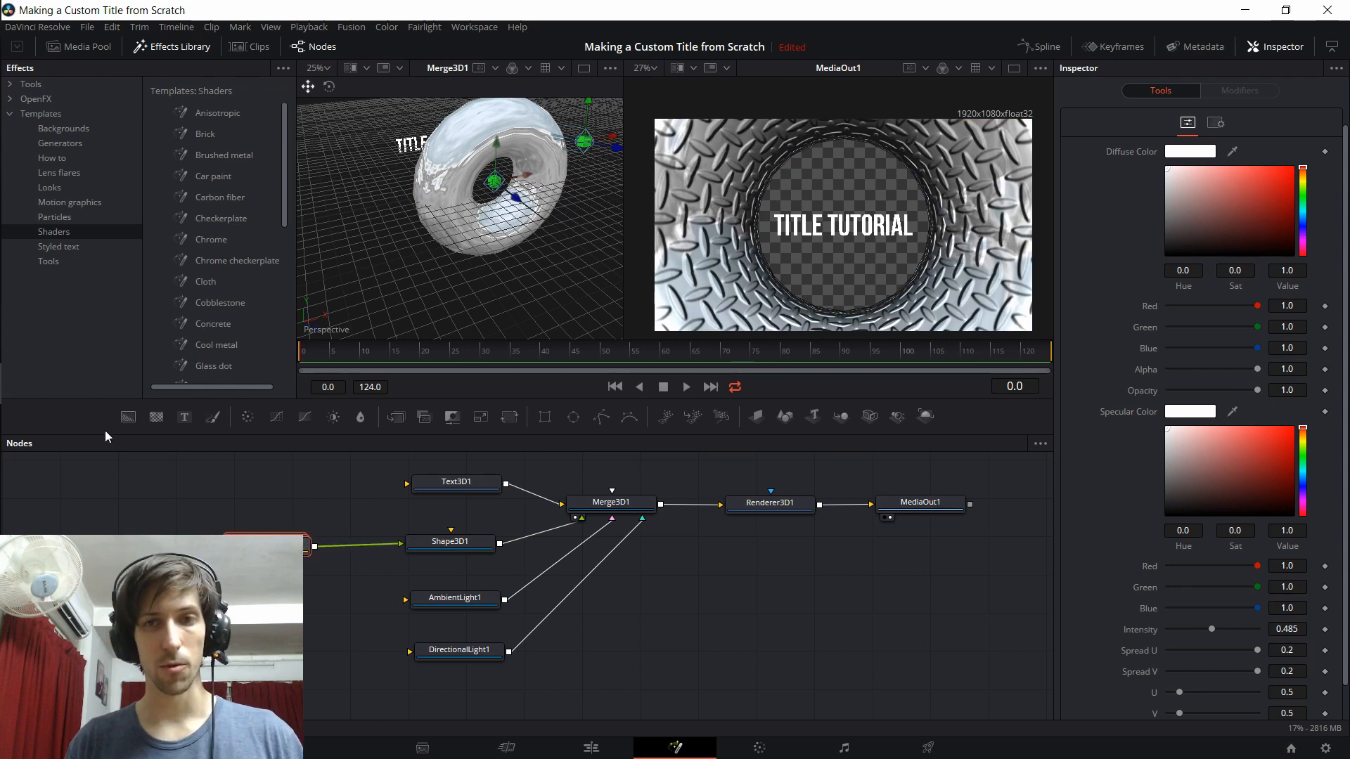
Keyframe the Text3D1 title's Size at 1.0 on frame 20.
{"action": "left_click", "coordinate": [456, 484]}
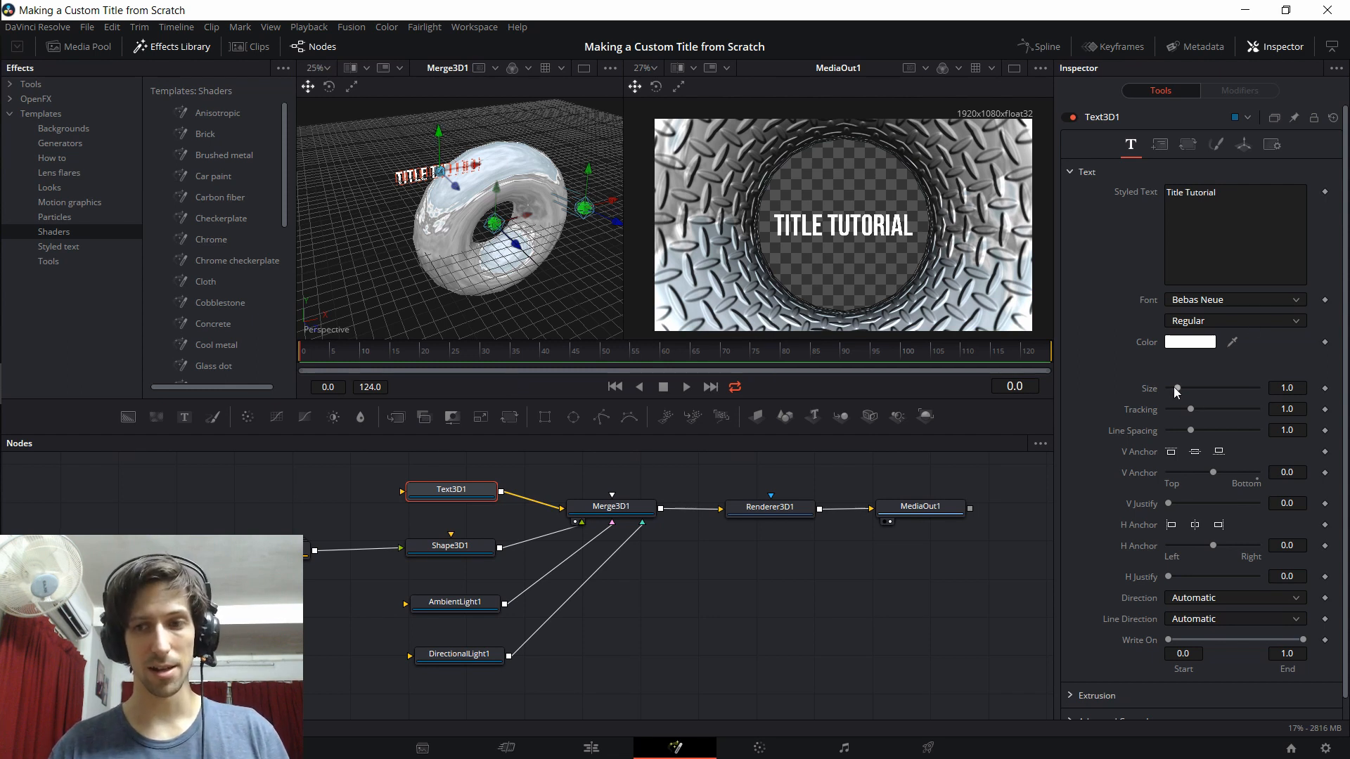
{"action": "left_click", "coordinate": [420, 355]}
{"action": "left_click_drag", "start_coordinate": [419, 355], "coordinate": [424, 355]}
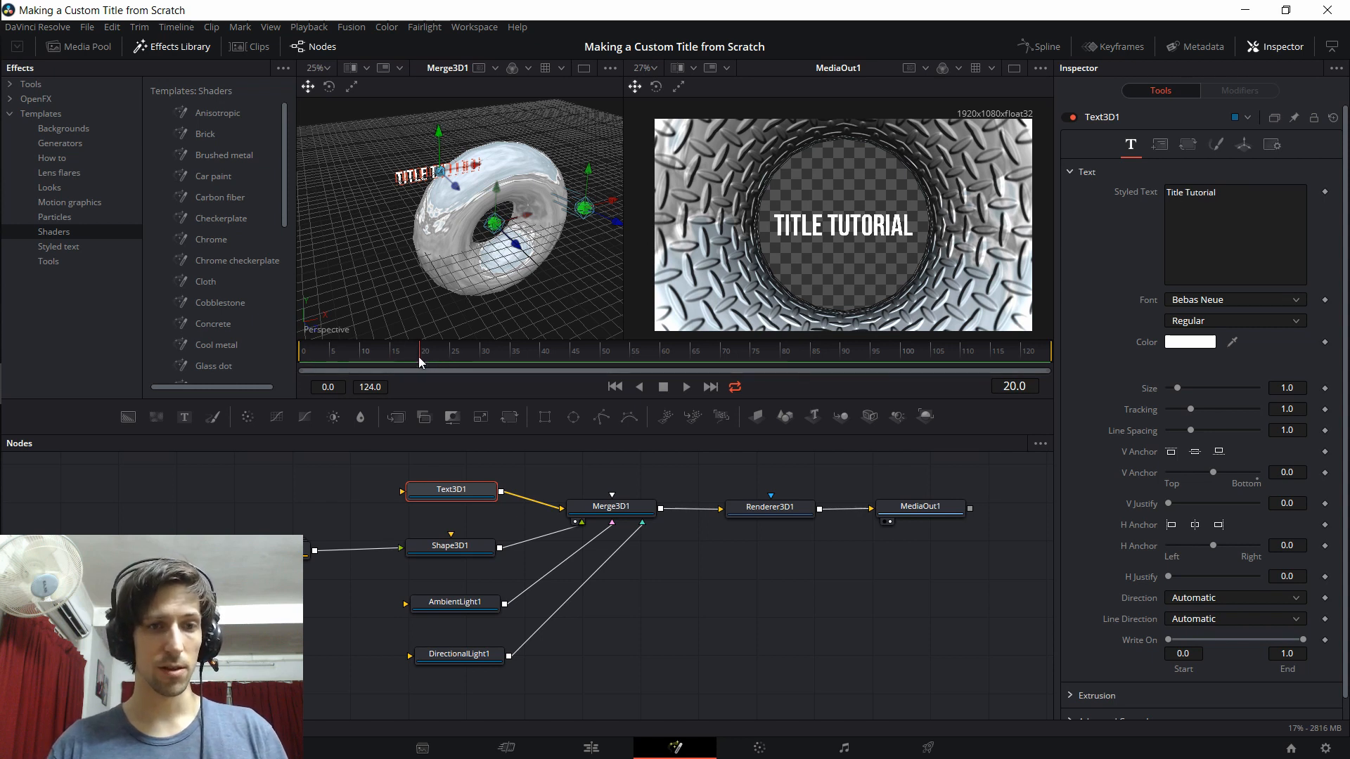
{"action": "left_click", "coordinate": [1323, 390]}
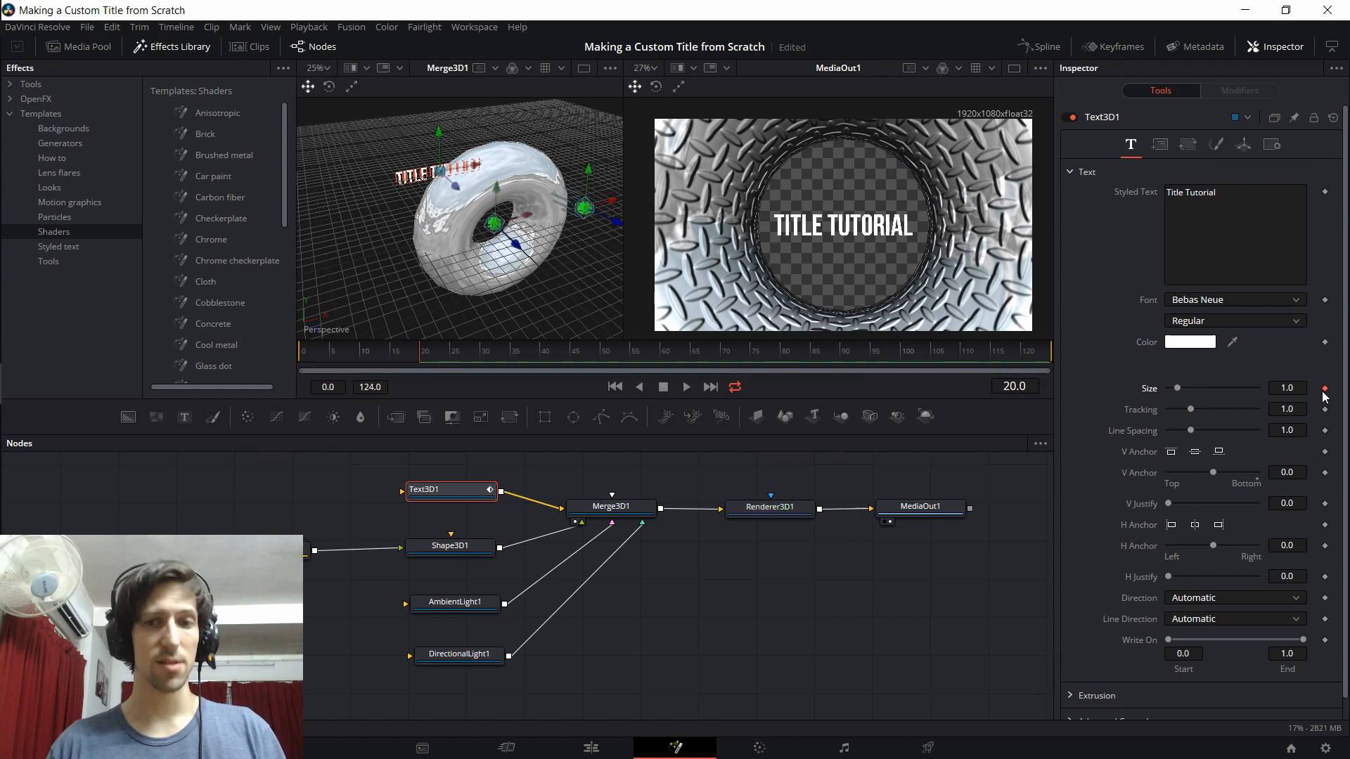
Set the title's Size to 0 at frame 0 so the text grows in from nothing.
{"action": "left_click_drag", "start_coordinate": [407, 350], "coordinate": [278, 350]}
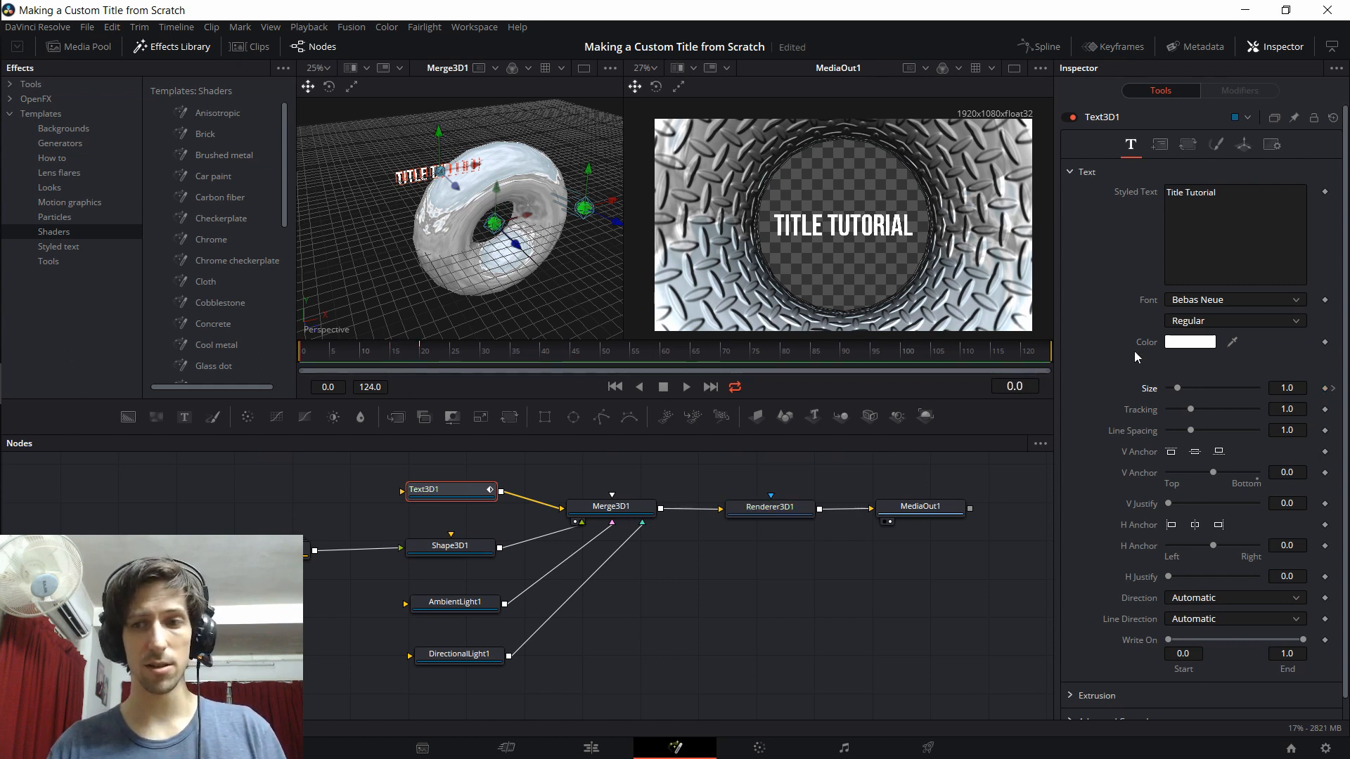
{"action": "left_click", "coordinate": [1275, 388]}
{"action": "type", "text": "0"}
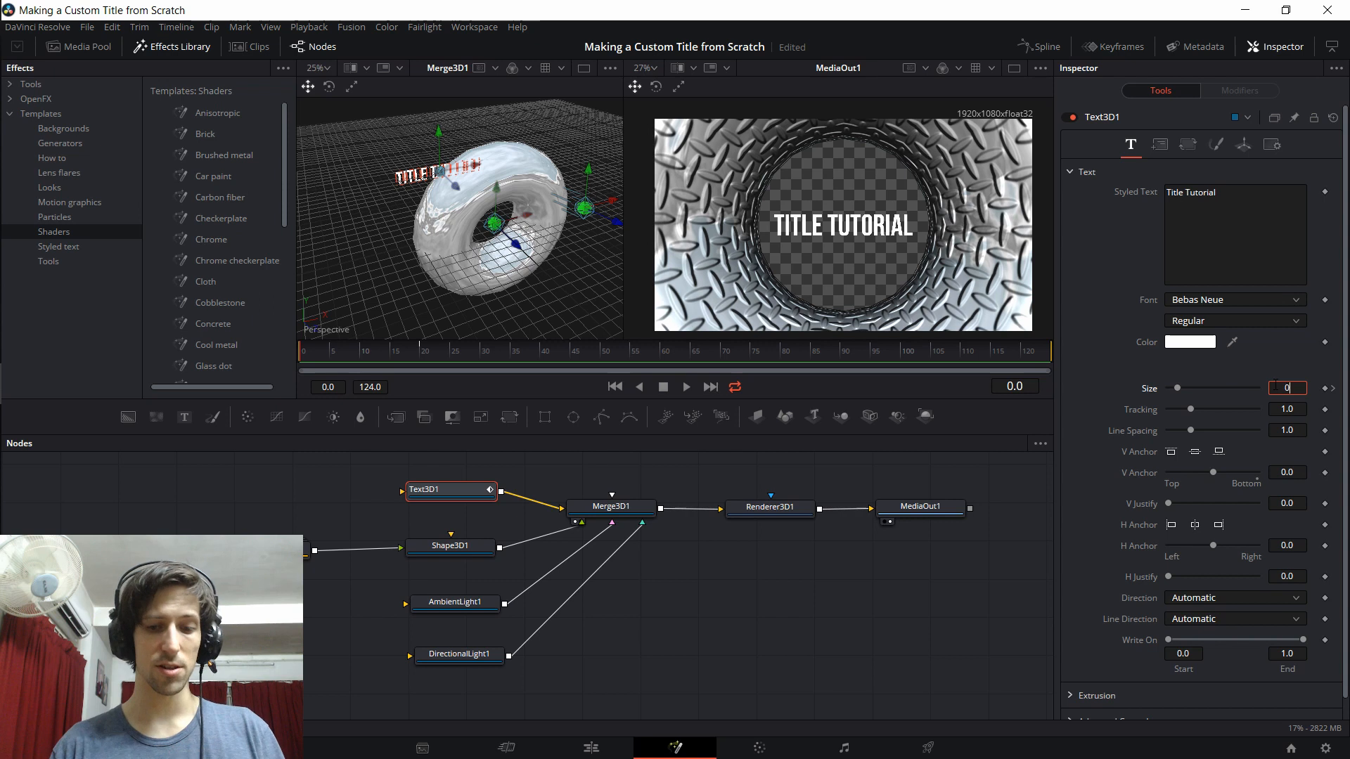
{"action": "key", "text": "Tab"}
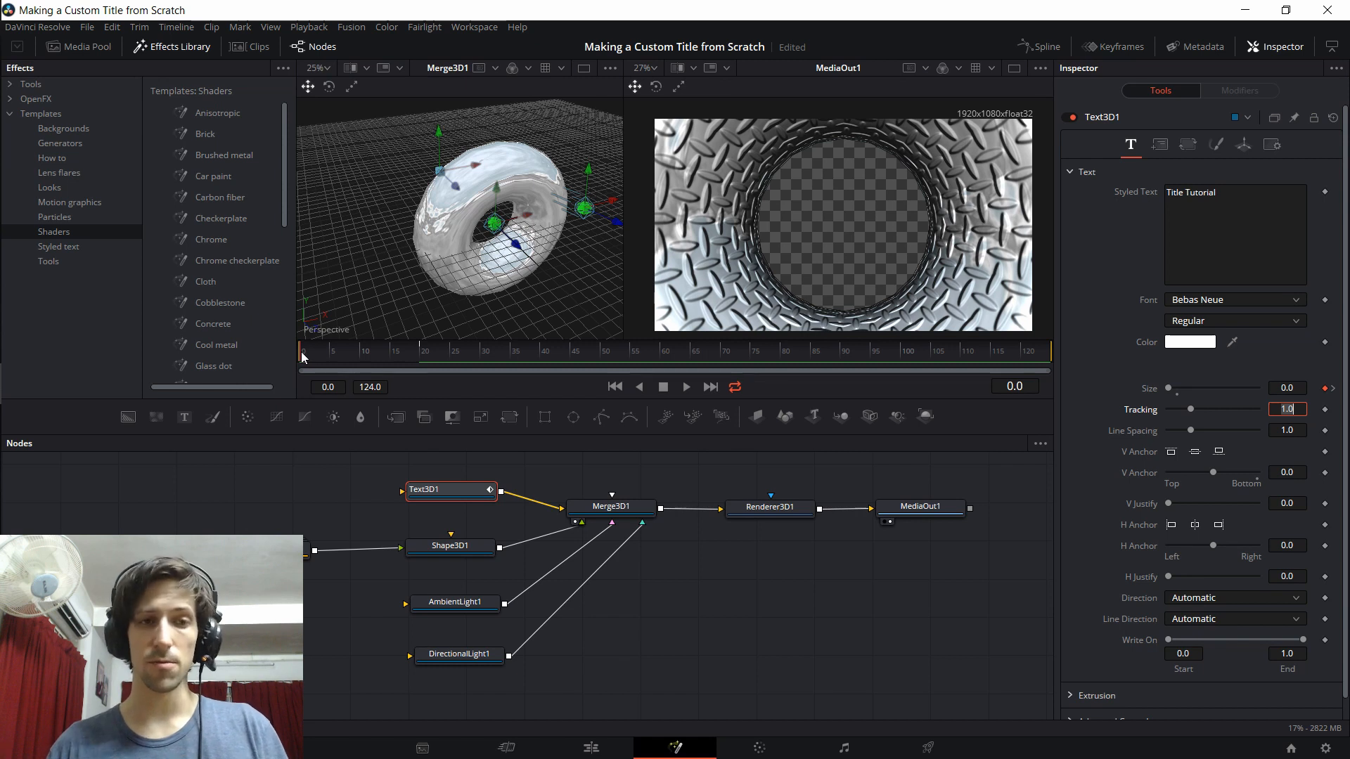
Play the composition from the first frame to review the title's size animation.
{"action": "left_click_drag", "start_coordinate": [330, 357], "coordinate": [301, 365]}
{"action": "left_click", "coordinate": [686, 387]}
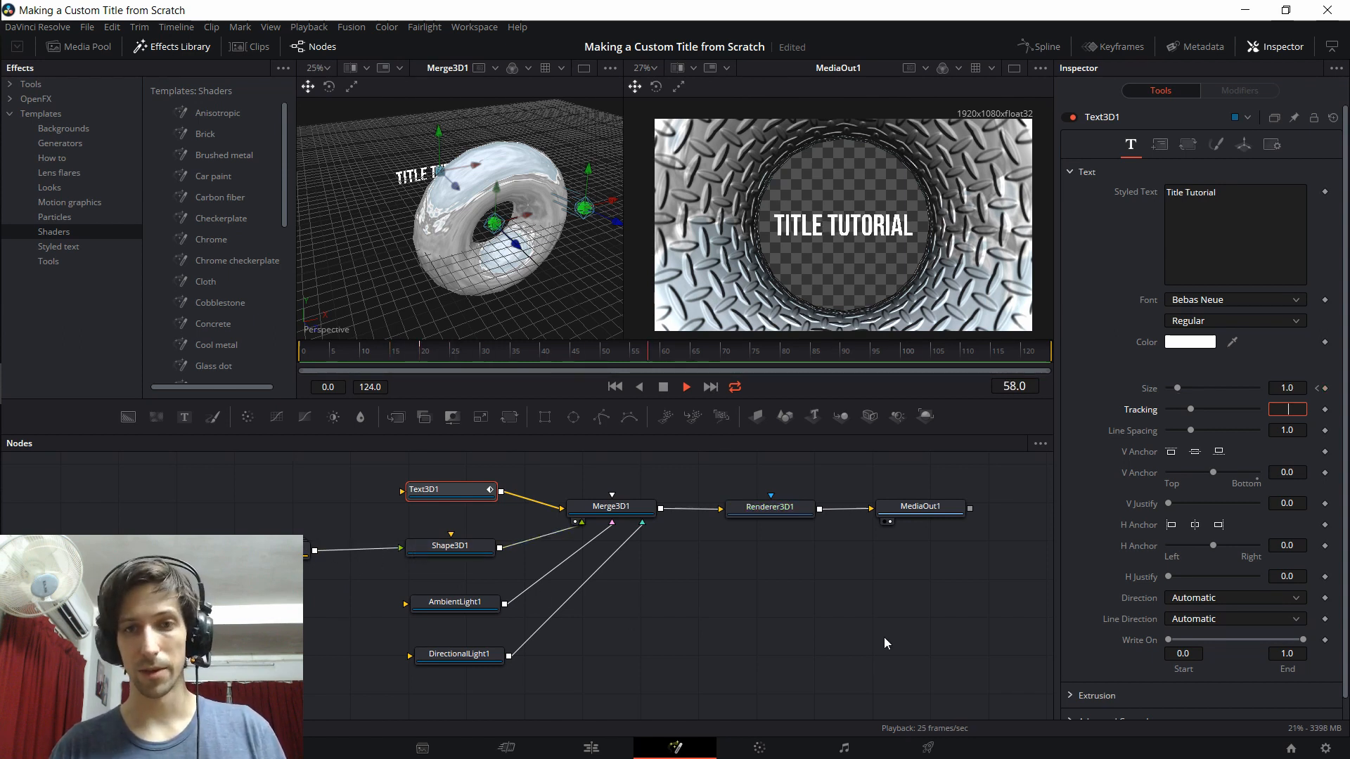
{"action": "left_click", "coordinate": [663, 387]}
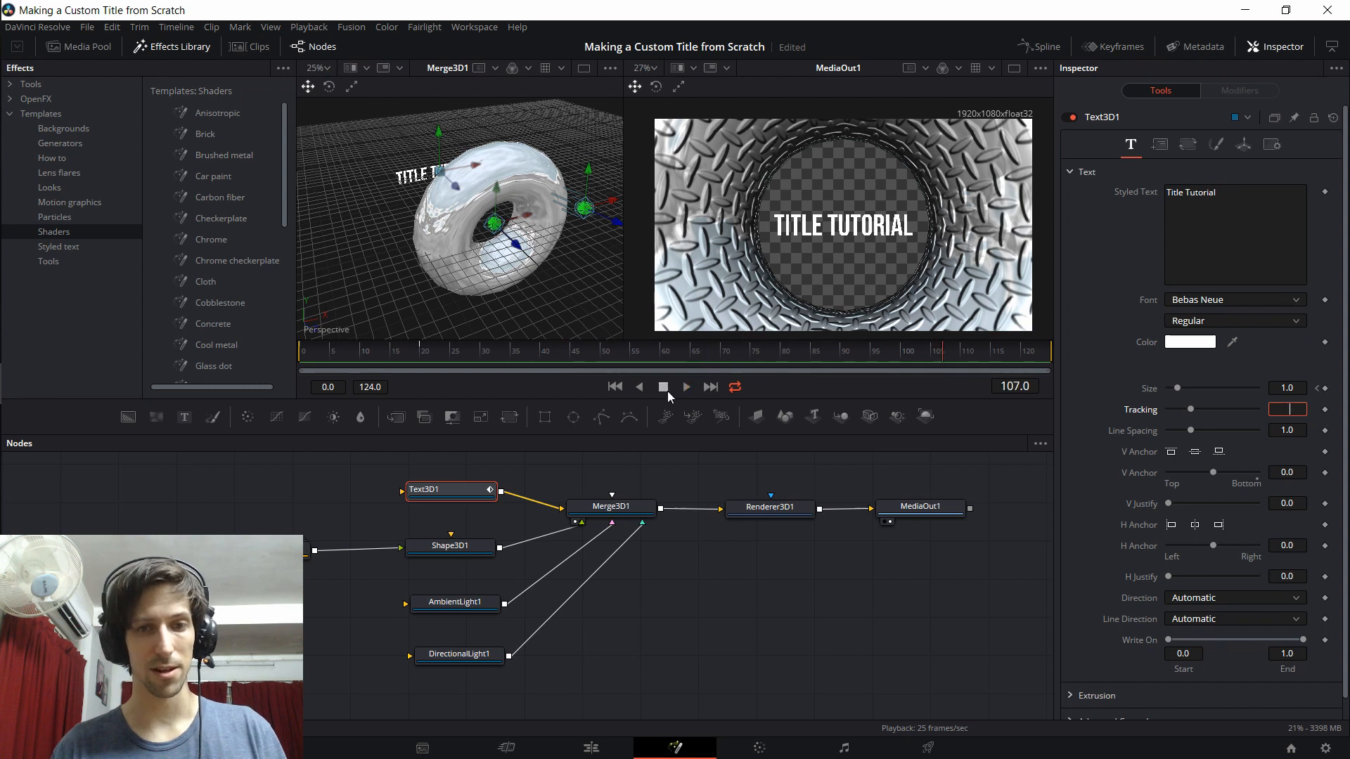
{"action": "left_click", "coordinate": [304, 352]}
{"action": "key", "text": "space"}
{"action": "left_click", "coordinate": [301, 354]}
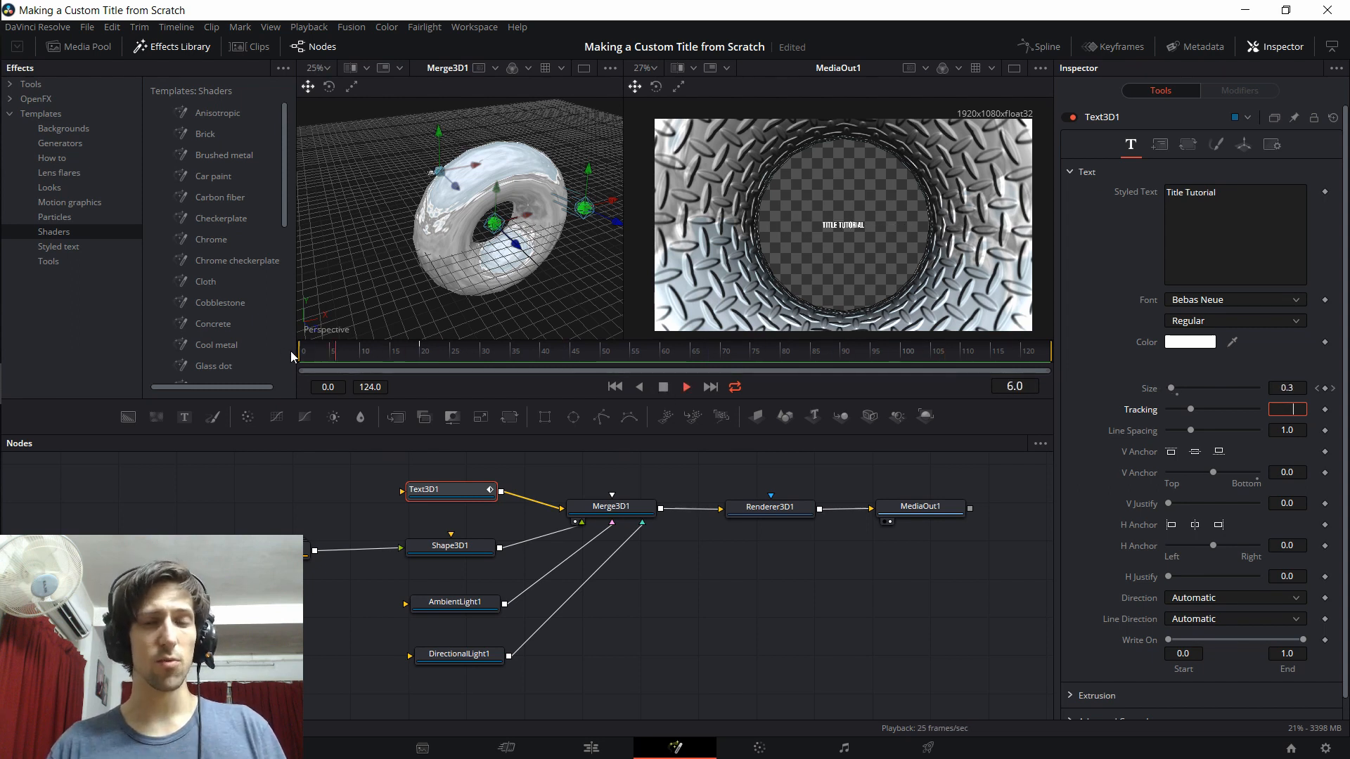
{"action": "left_click", "coordinate": [303, 351]}
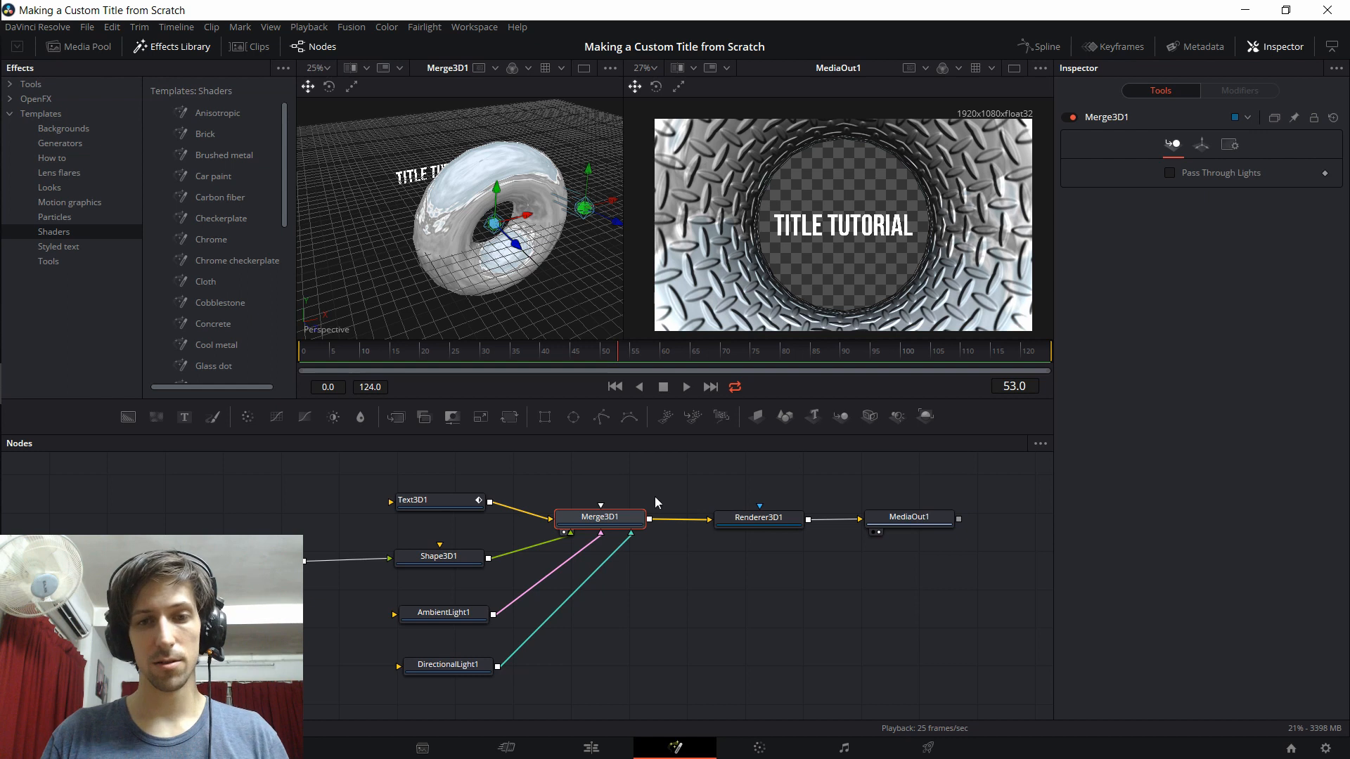
Add a second 3D shape connected to Merge3D1 and change it from a plane to a sphere.
{"action": "left_click", "coordinate": [783, 421]}
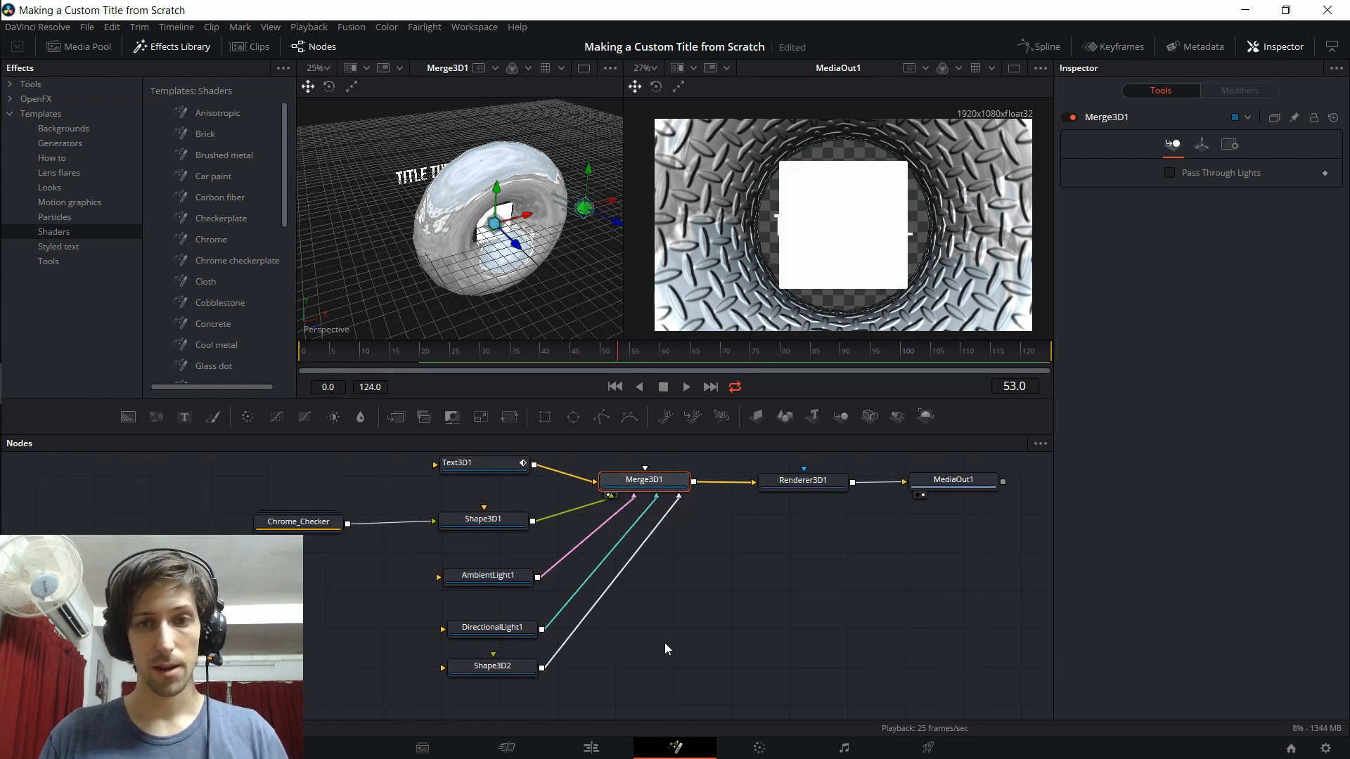
{"action": "left_click_drag", "start_coordinate": [511, 671], "coordinate": [503, 679]}
{"action": "left_click", "coordinate": [504, 679]}
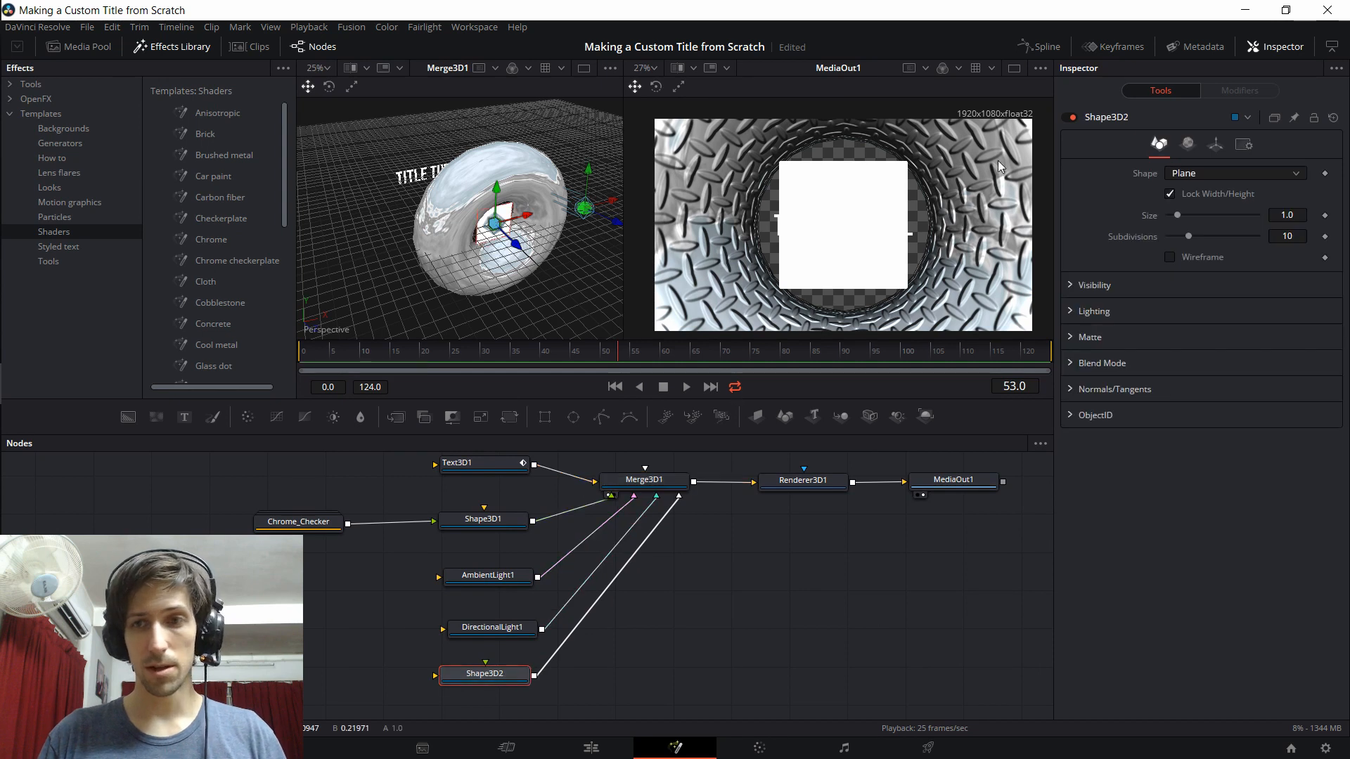
{"action": "left_click", "coordinate": [1195, 175]}
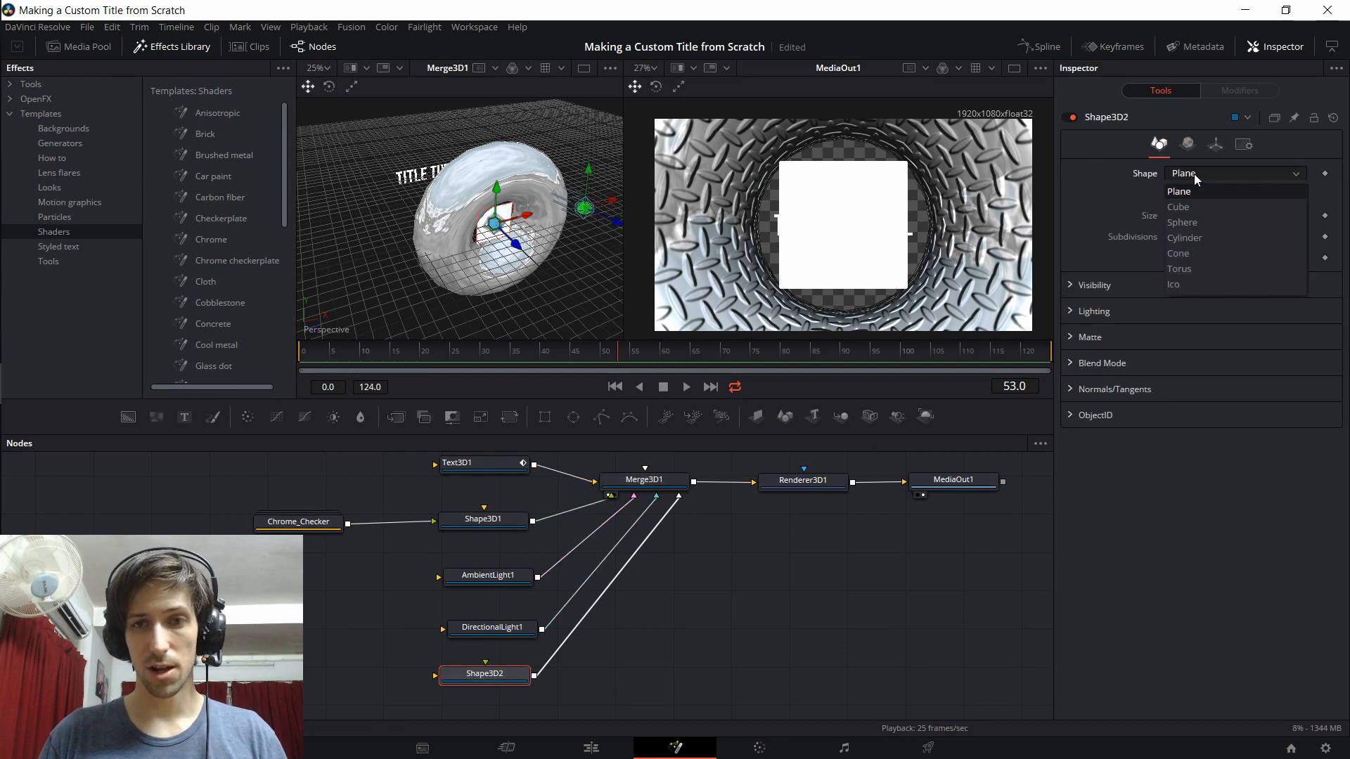
{"action": "left_click", "coordinate": [1207, 220]}
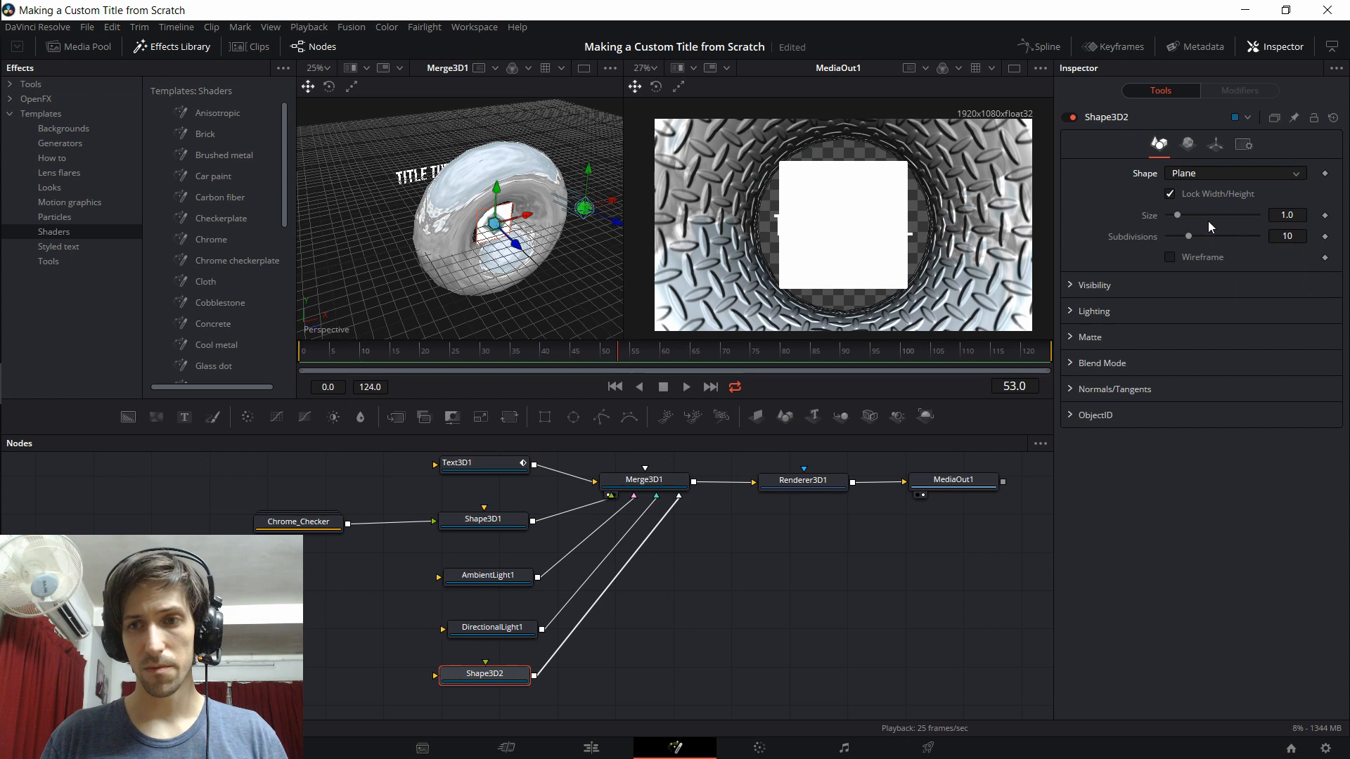
Push the Shape3D2 sphere back inside the torus with a Z translation of -1.16.
{"action": "left_click", "coordinate": [1214, 145]}
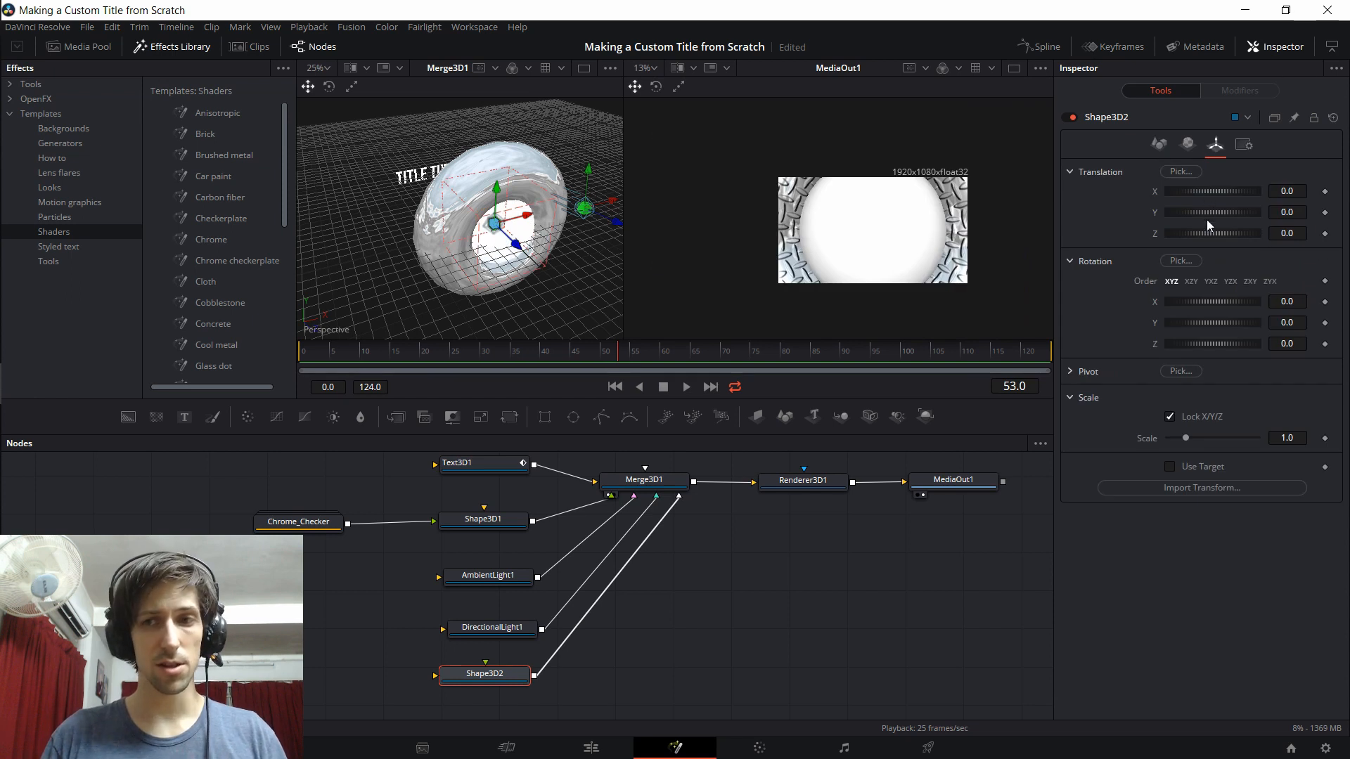
{"action": "left_click_drag", "start_coordinate": [1206, 234], "coordinate": [1167, 235]}
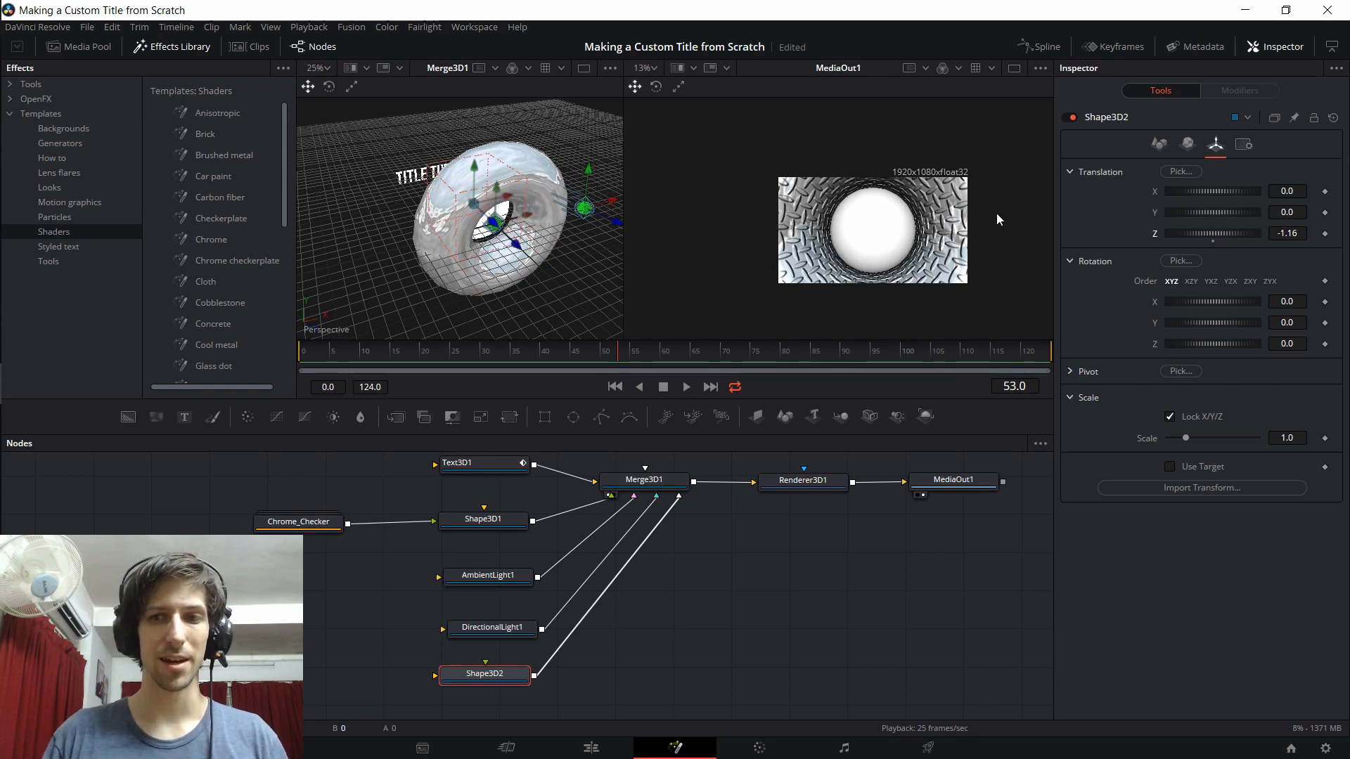
{"action": "left_click_drag", "start_coordinate": [527, 676], "coordinate": [532, 677]}
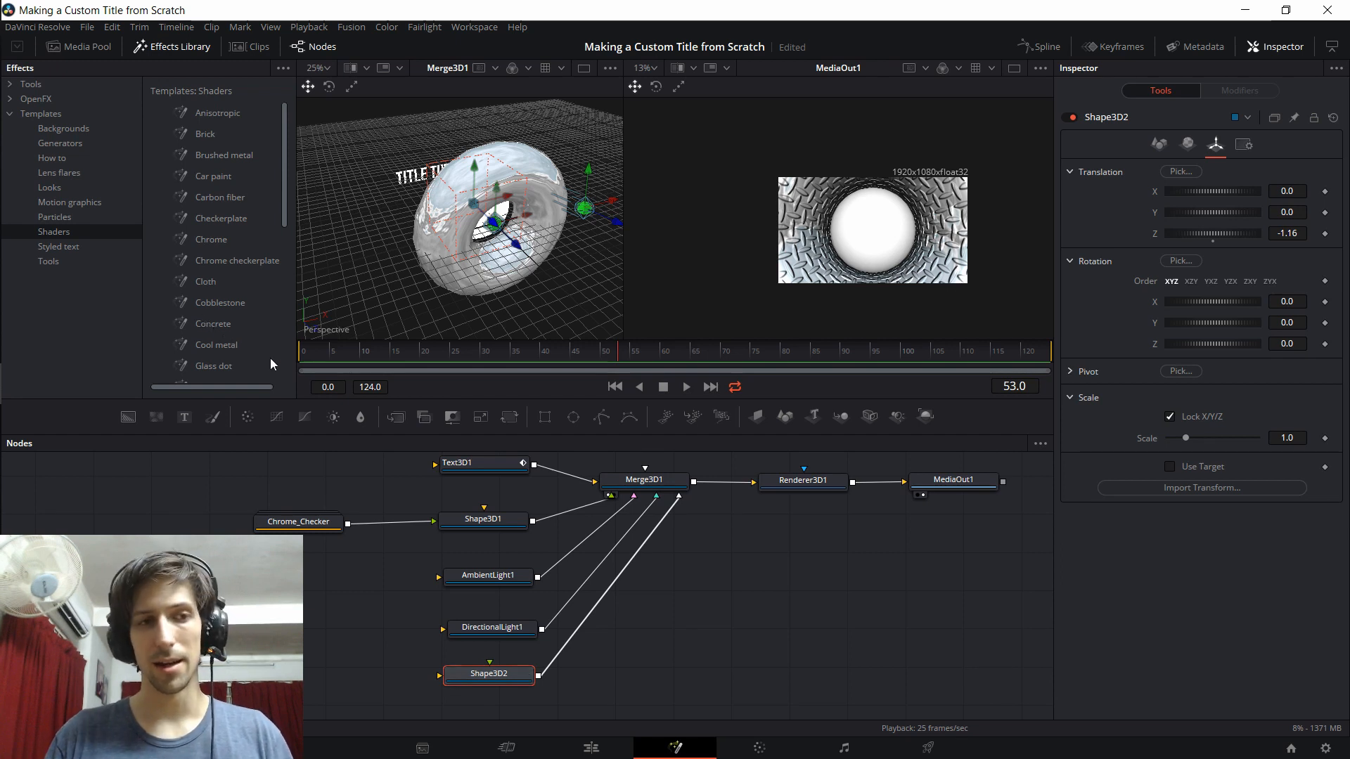
Add the Marble shader template beside Shape3D2 and connect it as the sphere's material.
{"action": "scroll", "coordinate": [231, 182], "scroll_direction": "down", "scroll_amount": 1}
{"action": "scroll", "coordinate": [230, 182], "scroll_direction": "down", "scroll_amount": 2}
{"action": "left_click_drag", "start_coordinate": [210, 260], "coordinate": [439, 676]}
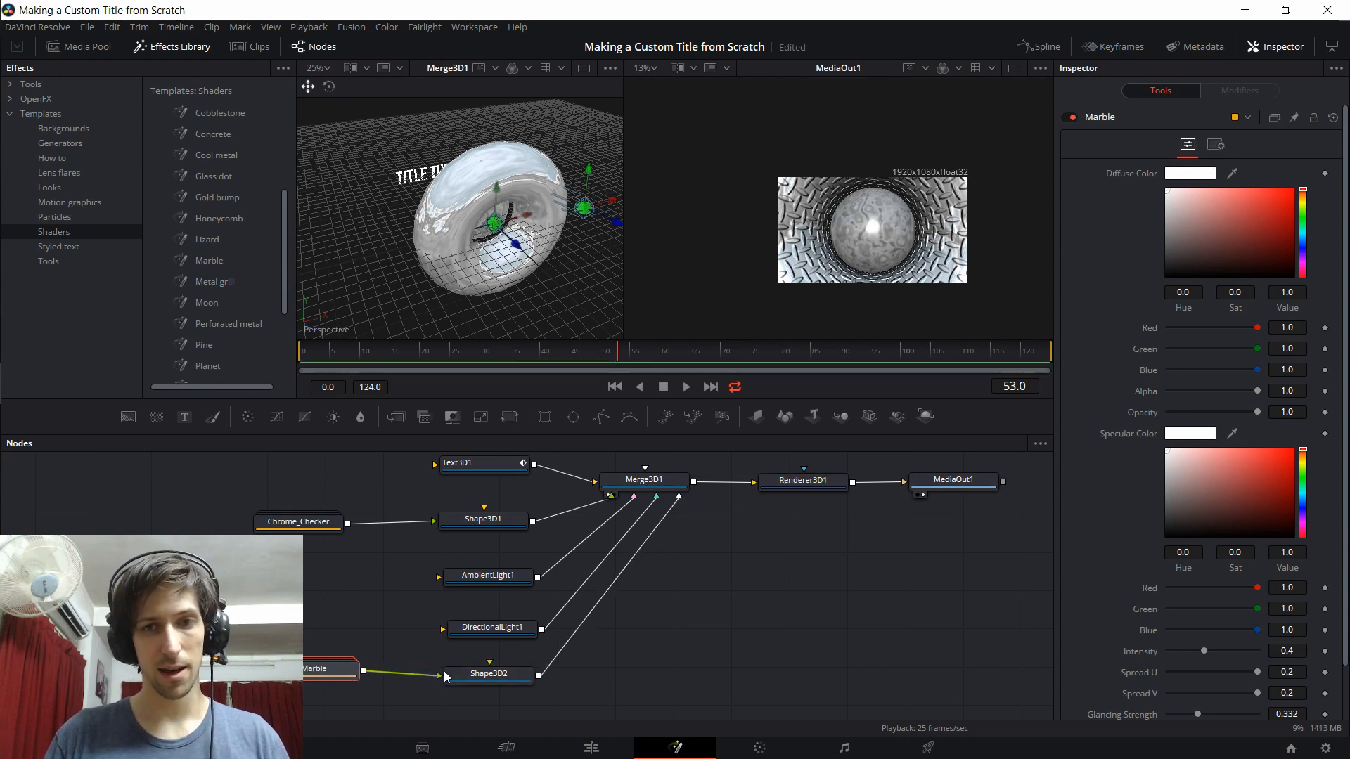
Examine the material and transform settings of the Shape3D2 sphere.
{"action": "left_click", "coordinate": [494, 675]}
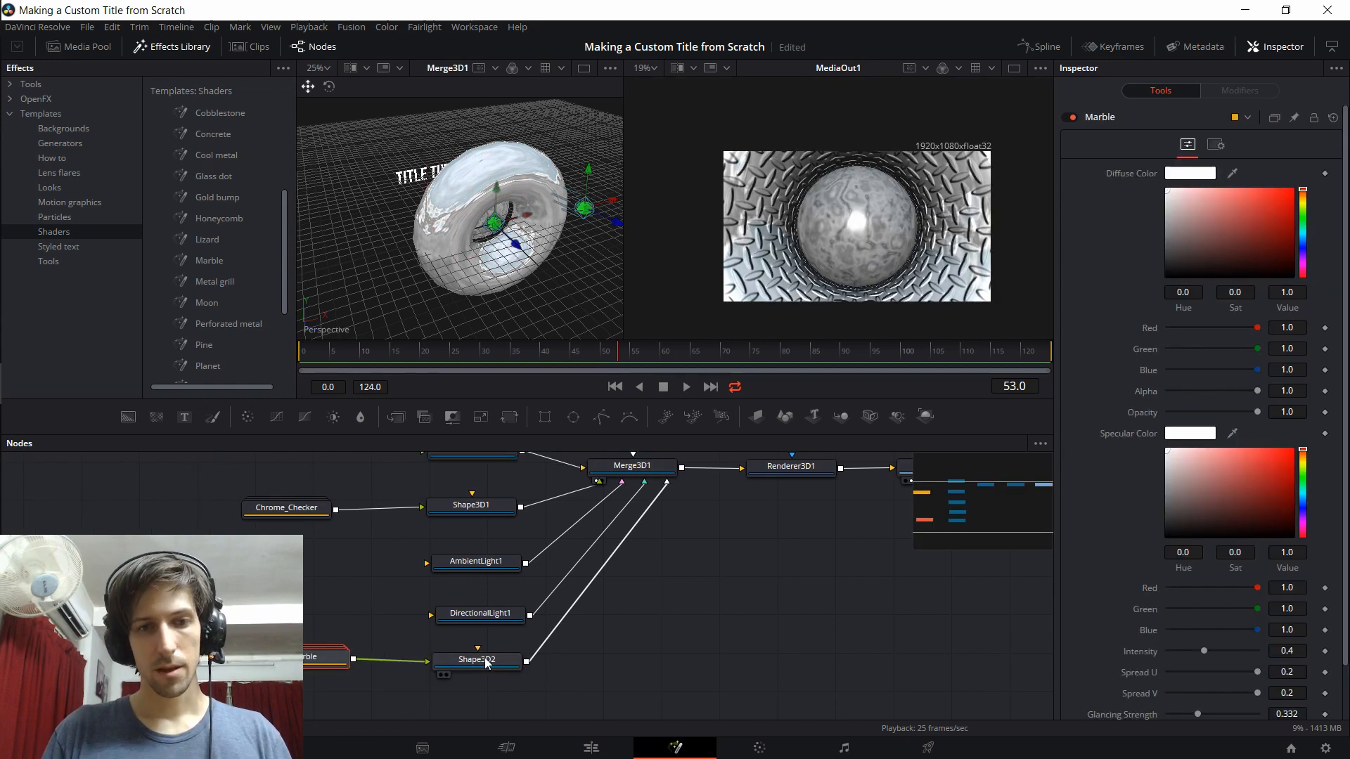
{"action": "left_click", "coordinate": [486, 663]}
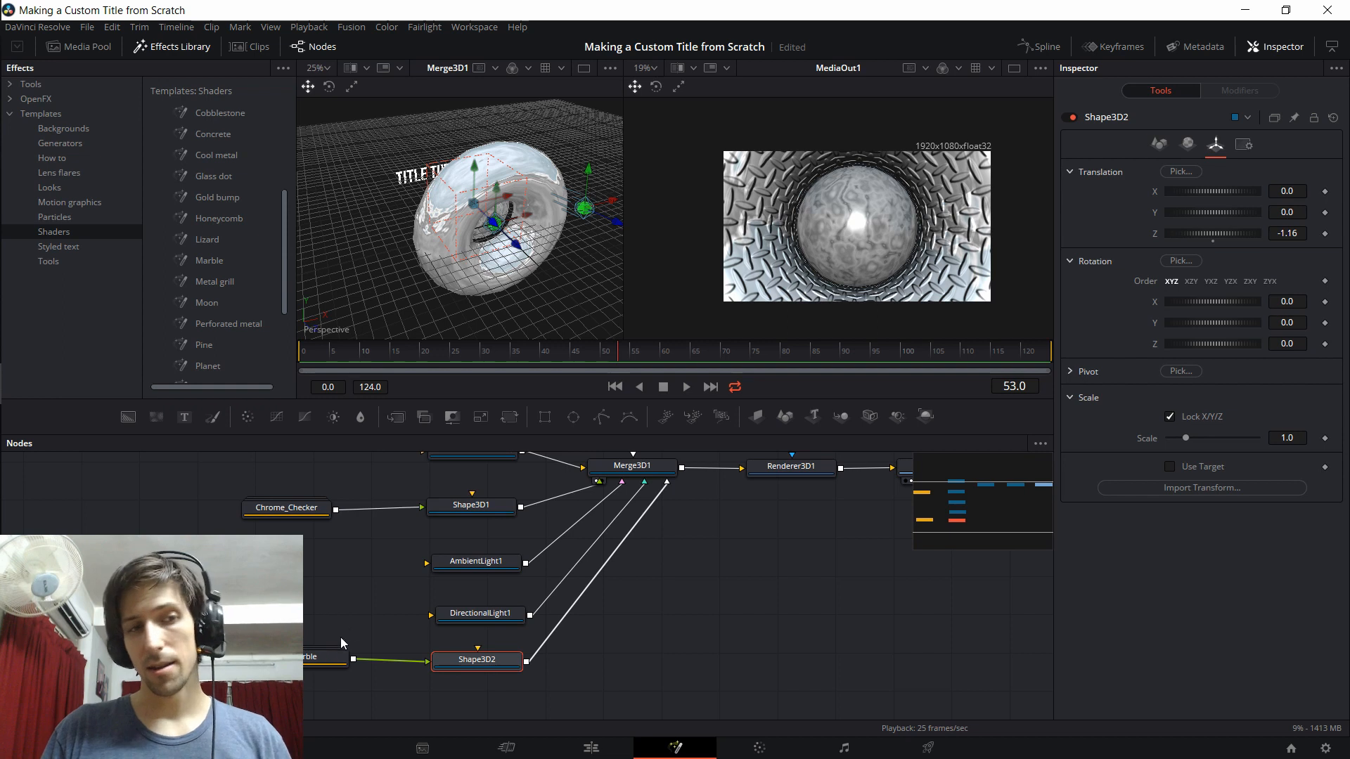
{"action": "left_click_drag", "start_coordinate": [687, 501], "coordinate": [678, 534]}
{"action": "left_click", "coordinate": [1187, 144]}
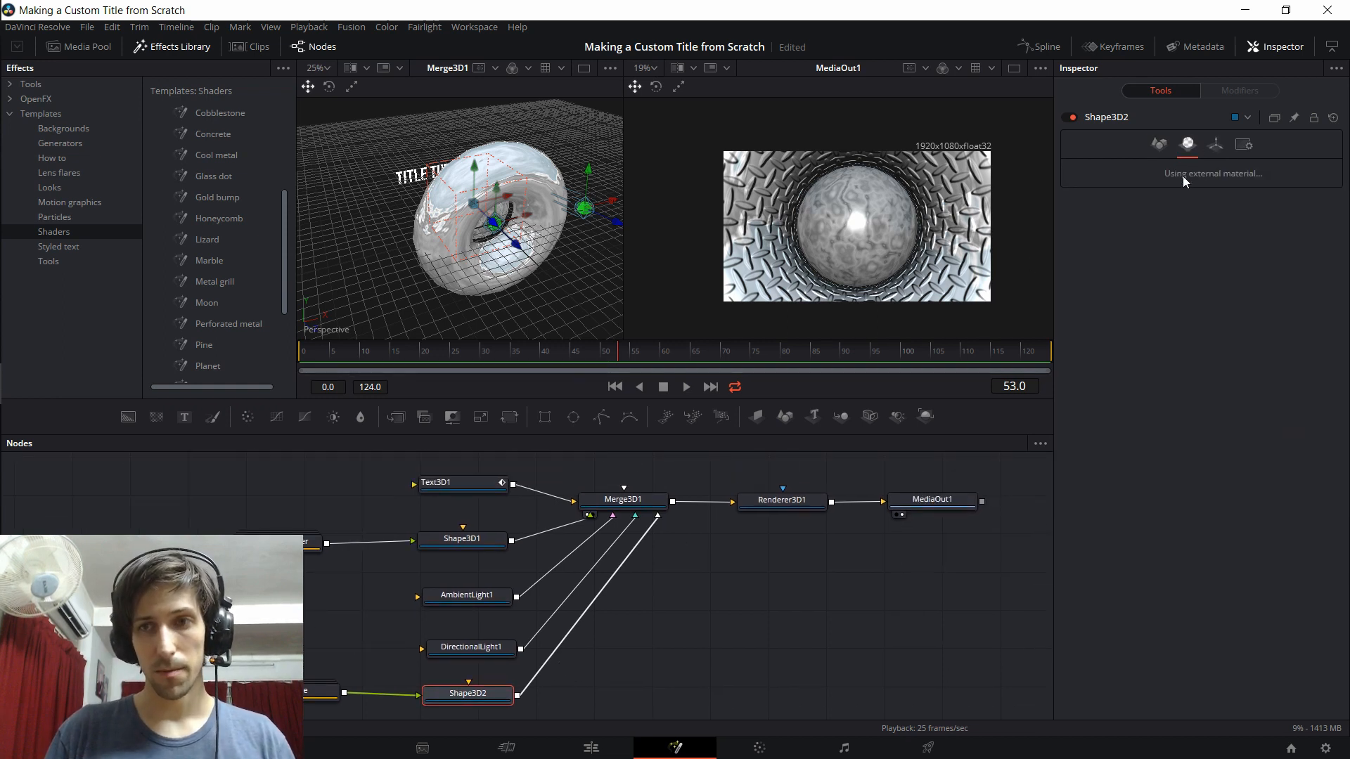
{"action": "left_click", "coordinate": [1215, 143]}
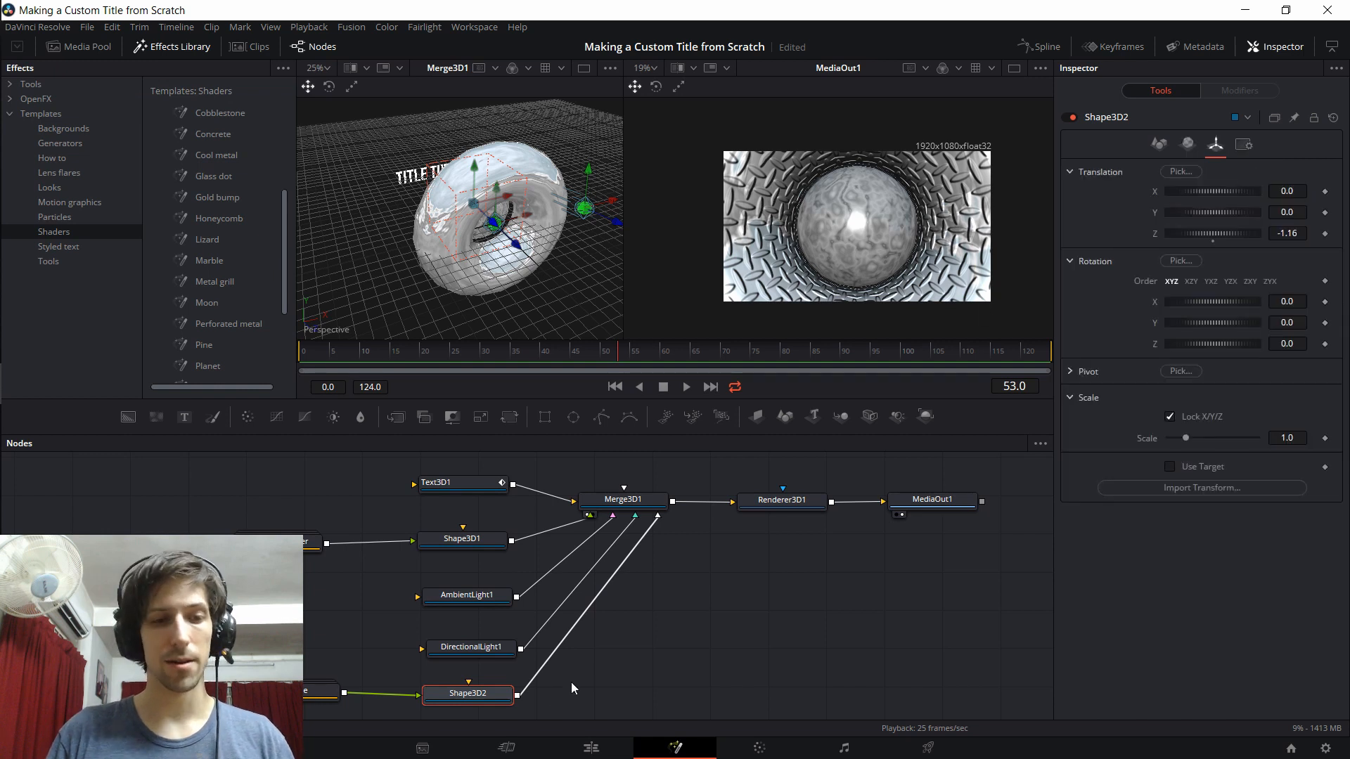
Set the Marble shader's diffuse colour to a bright cyan with hue 0.496, saturation 0.984 and value 0.929.
{"action": "left_click_drag", "start_coordinate": [328, 669], "coordinate": [320, 670]}
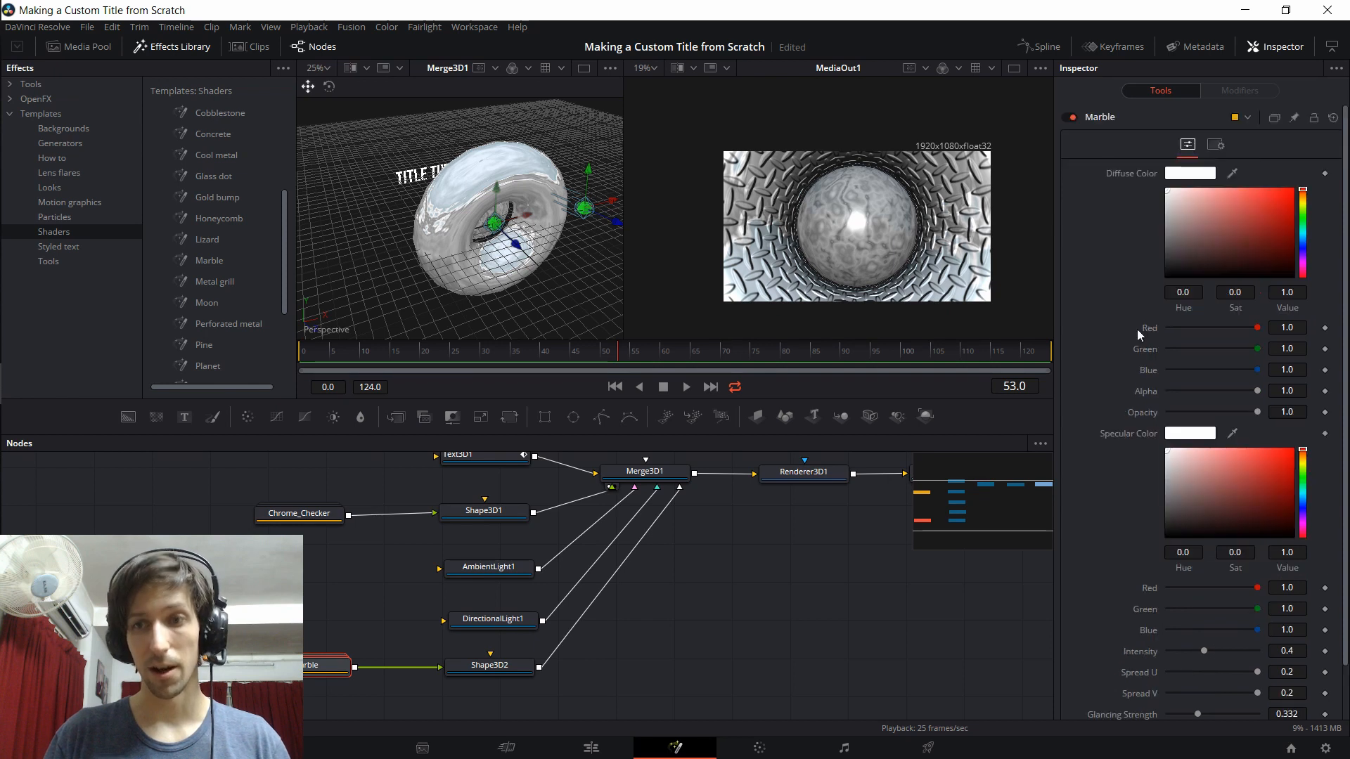
{"action": "left_click", "coordinate": [1305, 232]}
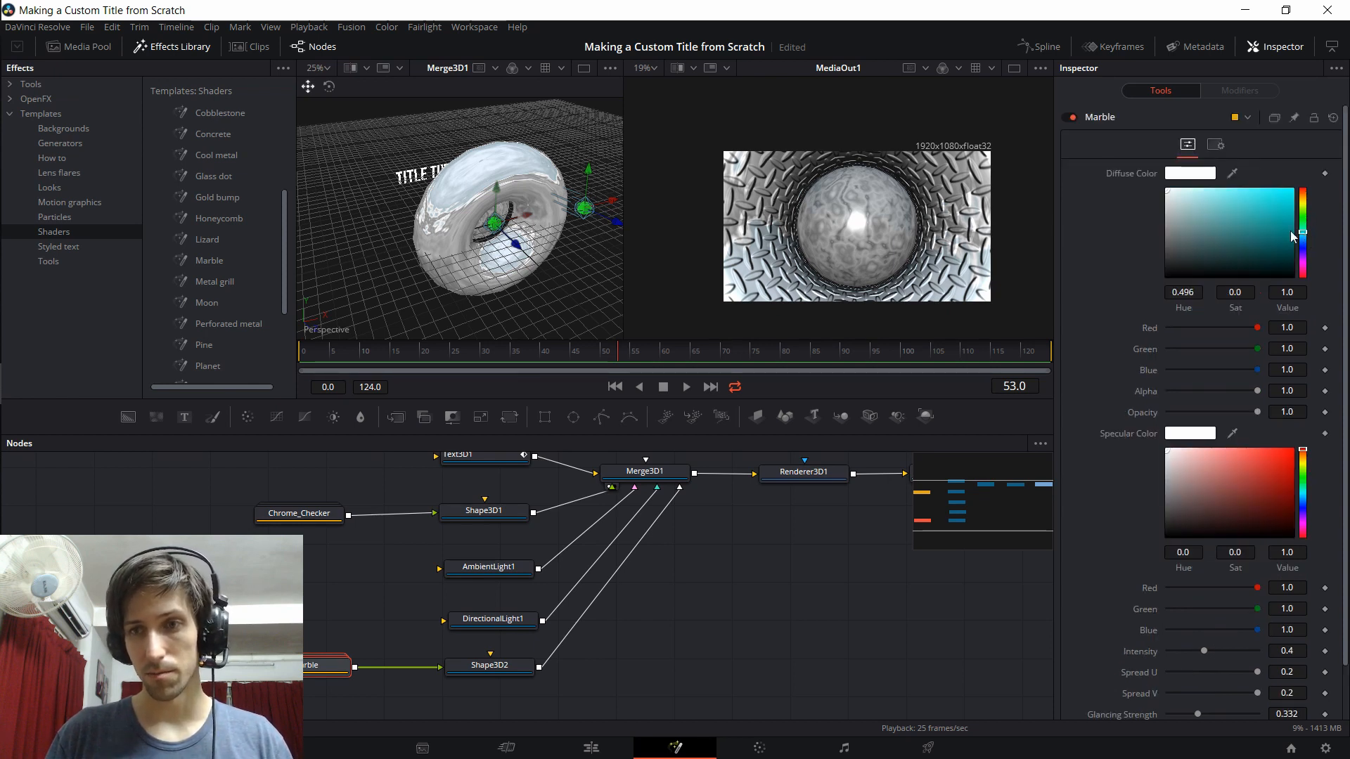
{"action": "left_click", "coordinate": [1290, 197]}
{"action": "left_click", "coordinate": [1292, 198]}
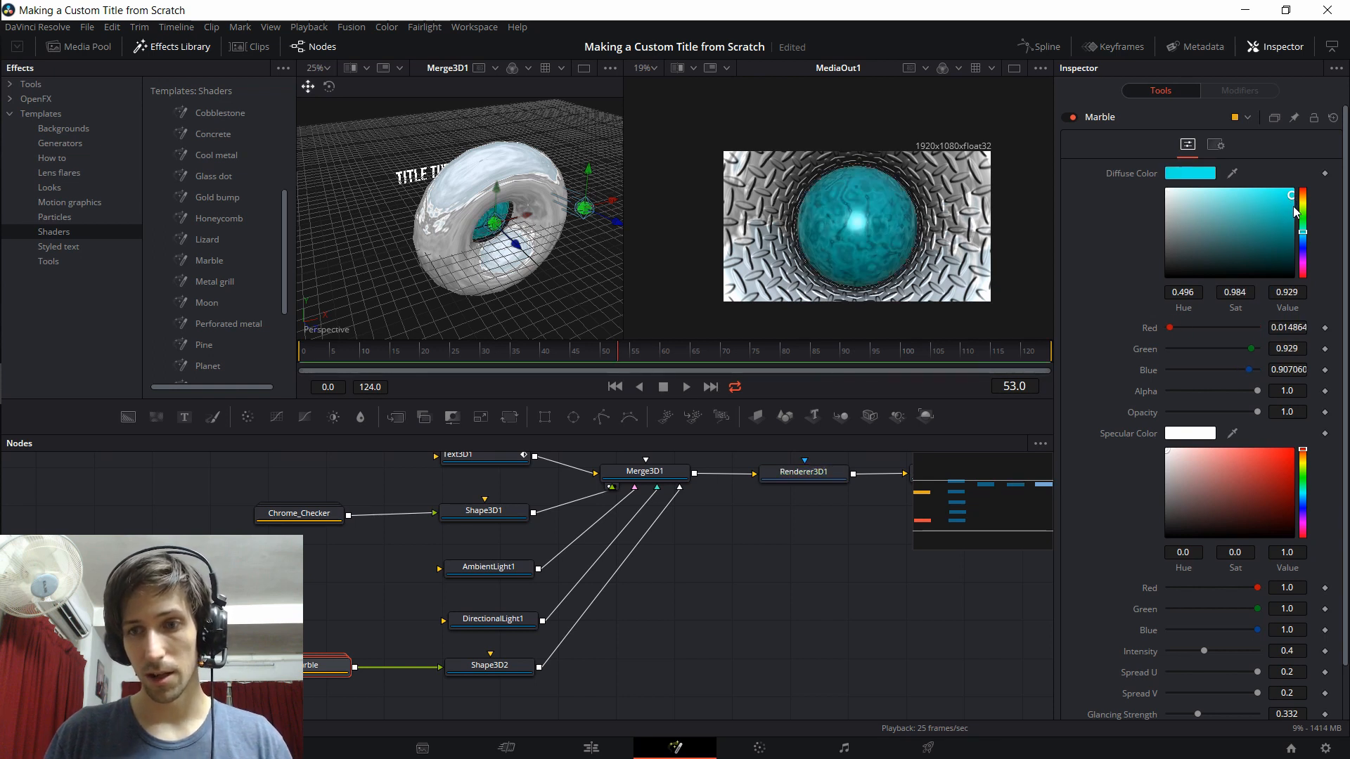
Try a teal specular colour on the Marble shader and return it to white.
{"action": "left_click", "coordinate": [1303, 491]}
{"action": "mouse_move", "coordinate": [1276, 480]}
{"action": "left_mouse_down"}
{"action": "mouse_move", "coordinate": [1245, 477]}
{"action": "mouse_move", "coordinate": [1267, 485]}
{"action": "left_mouse_up"}
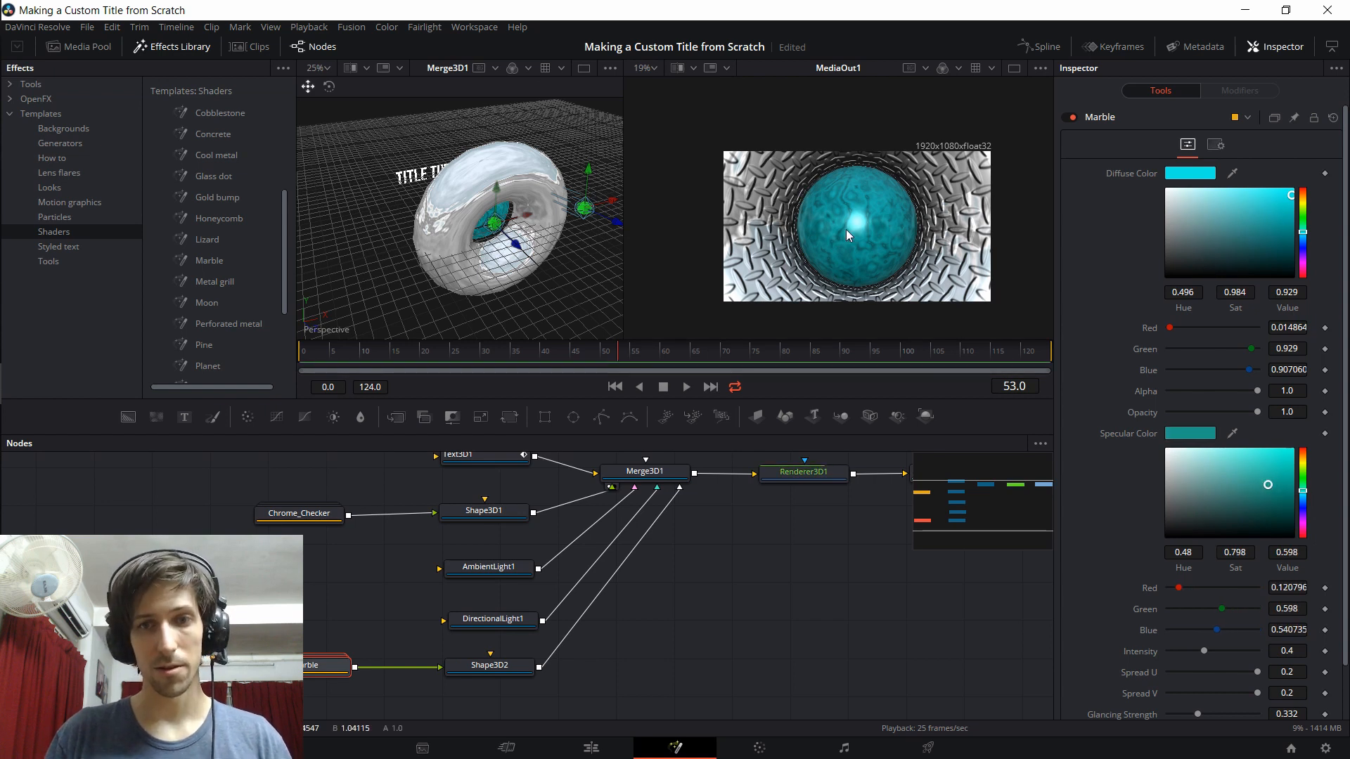
{"action": "left_click", "coordinate": [1169, 452]}
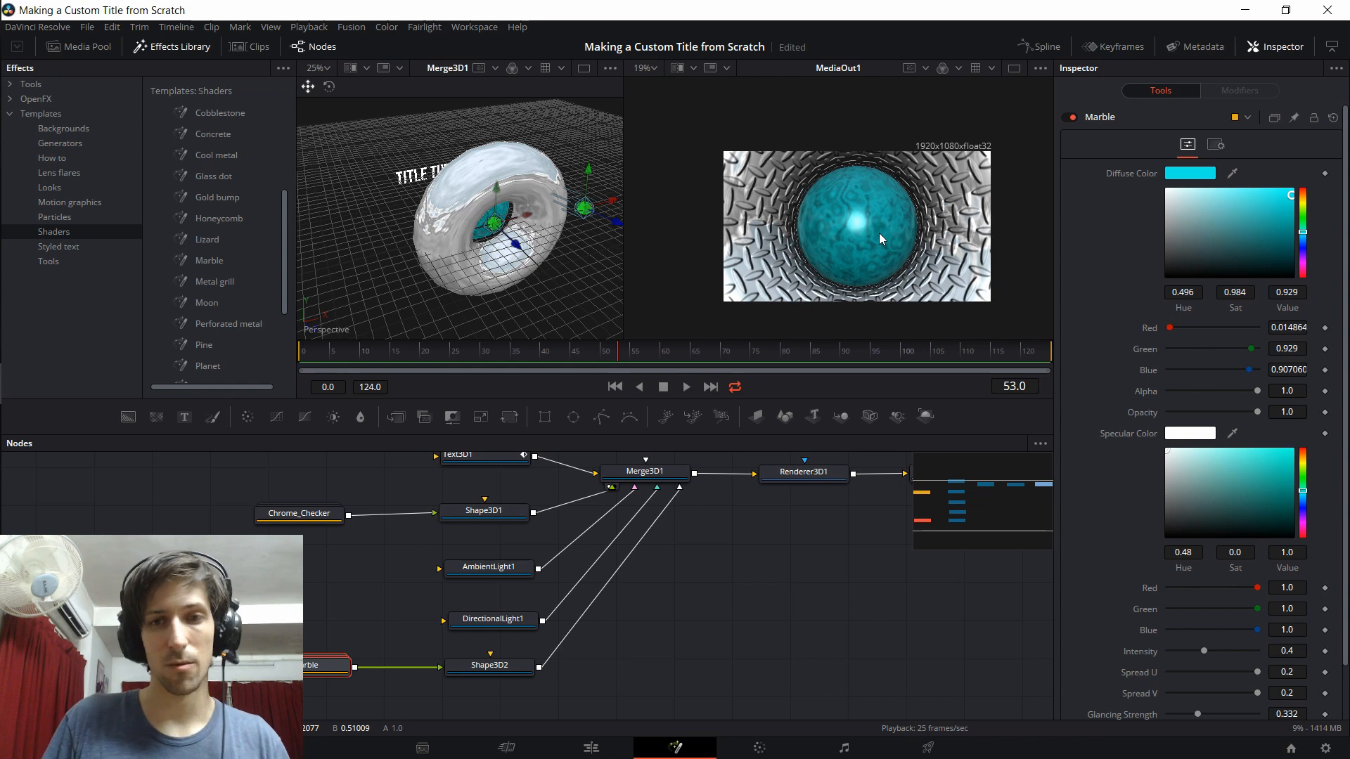
Raise the Marble shader's glancing strength to 0.52 and its specular intensity to 0.591.
{"action": "scroll", "coordinate": [1195, 632], "scroll_direction": "down", "scroll_amount": 2}
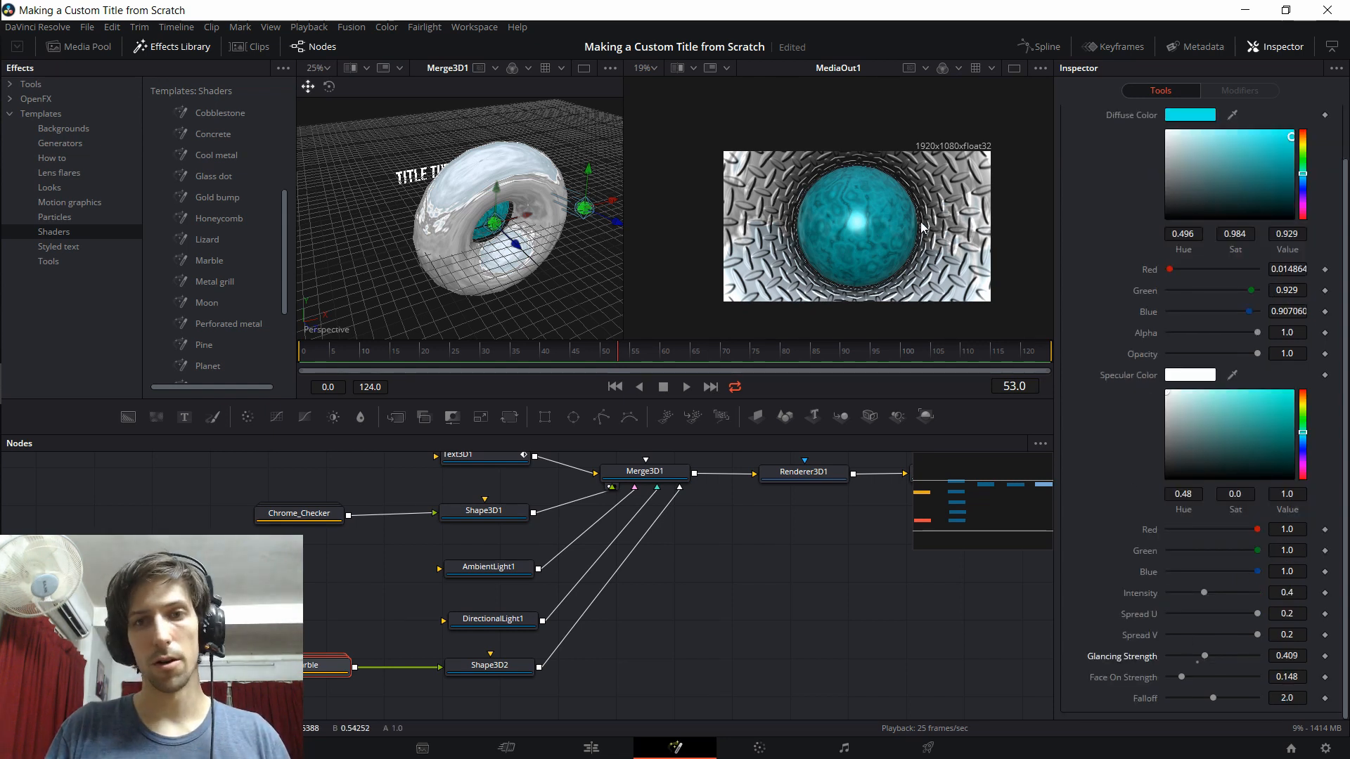
{"action": "left_click_drag", "start_coordinate": [1205, 657], "coordinate": [1213, 657]}
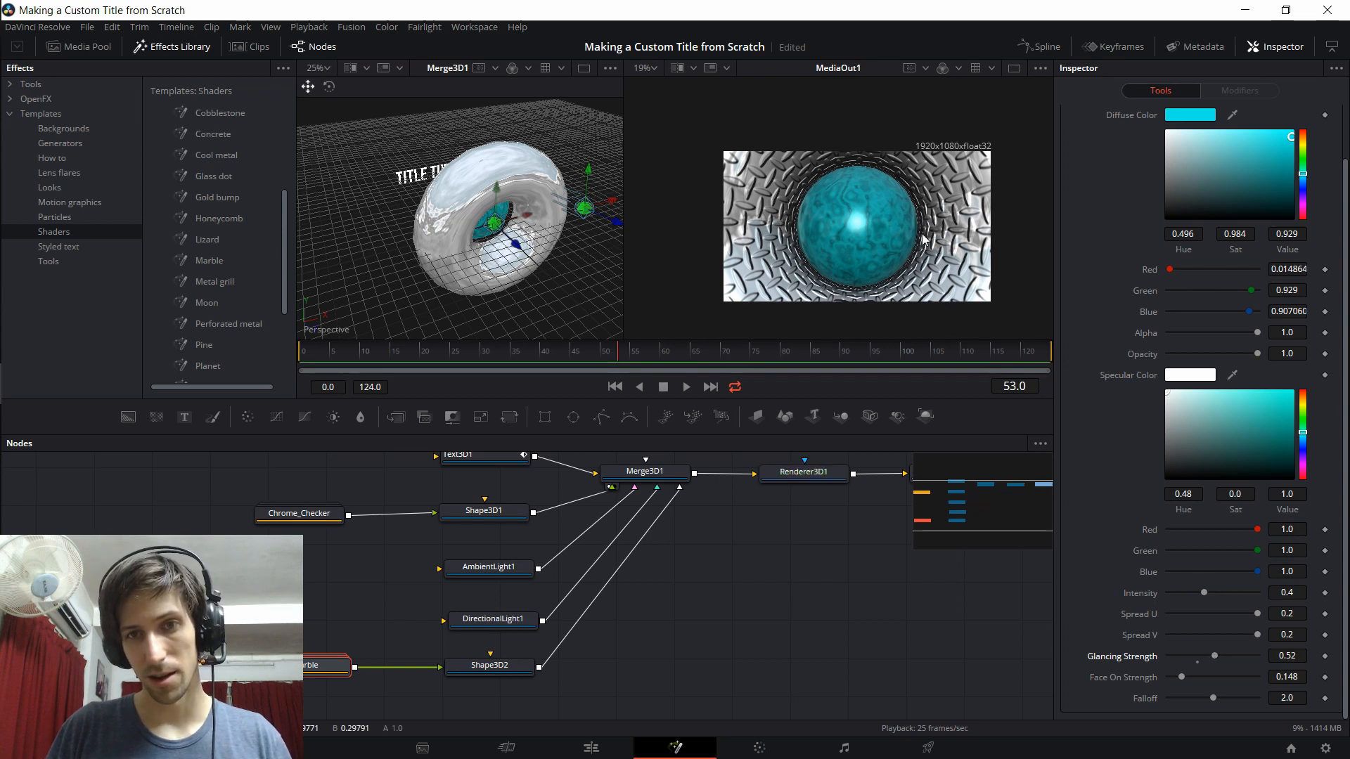
{"action": "left_click_drag", "start_coordinate": [1203, 592], "coordinate": [1225, 591]}
{"action": "scroll", "coordinate": [1120, 329], "scroll_direction": "up", "scroll_amount": 2}
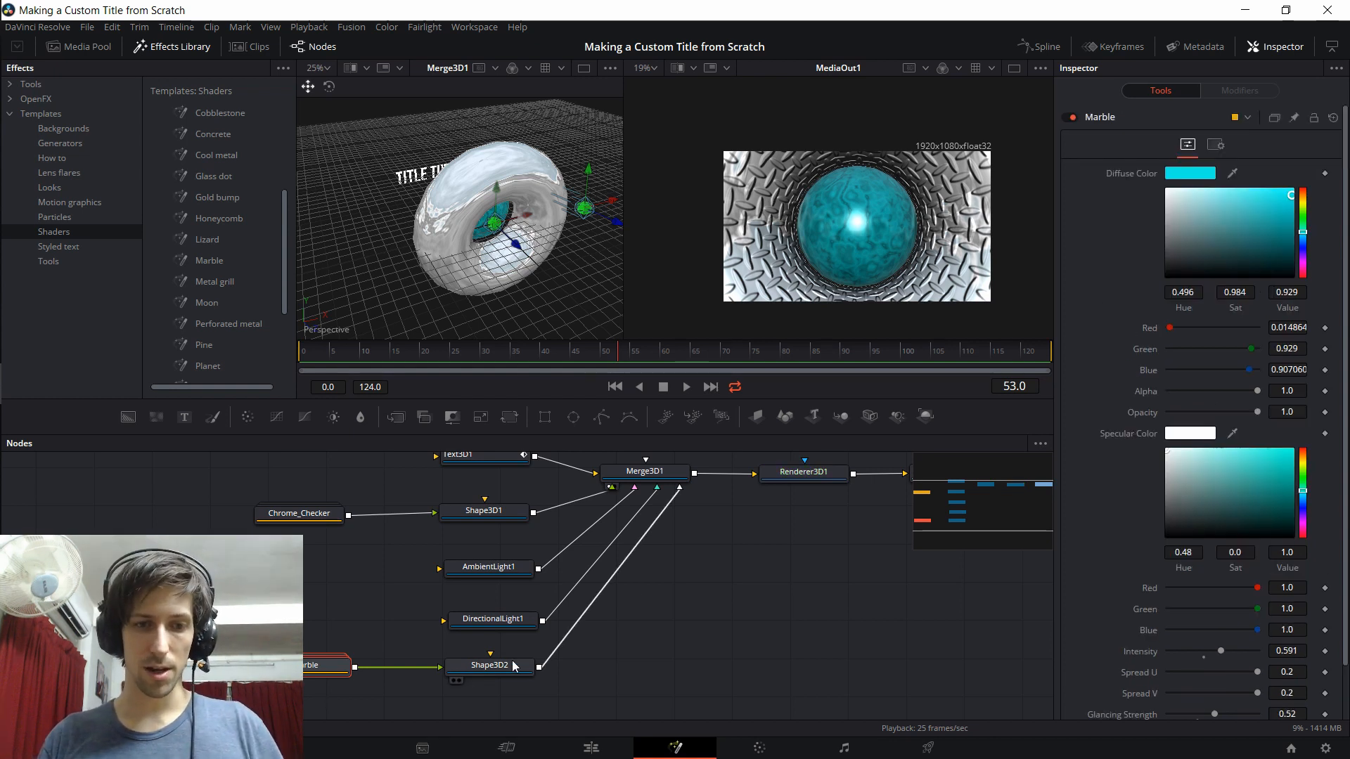
Set keyframes on the Shape3D2 sphere's X, Y and Z rotation at frame 0.
{"action": "left_click", "coordinate": [490, 673]}
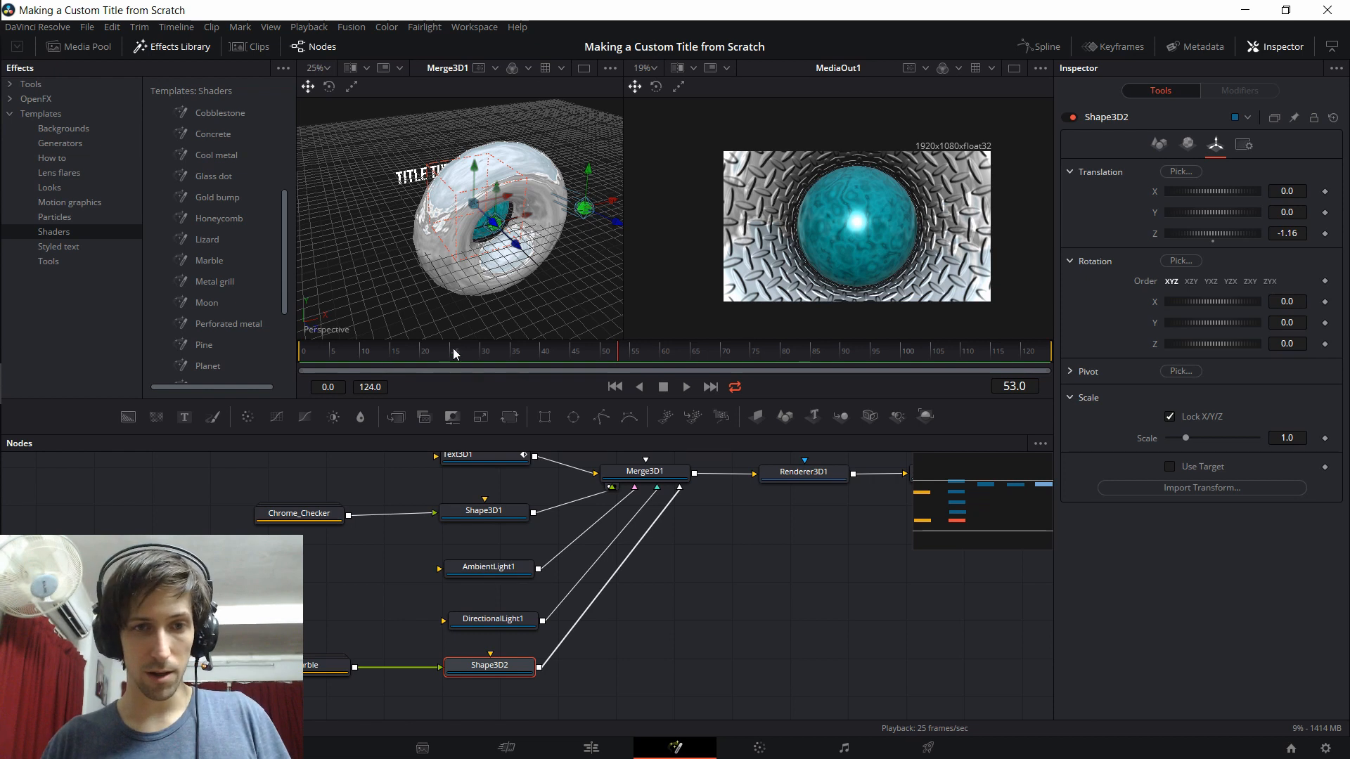
{"action": "left_click_drag", "start_coordinate": [309, 354], "coordinate": [290, 355]}
{"action": "left_click", "coordinate": [1325, 302]}
{"action": "left_click", "coordinate": [1325, 323]}
{"action": "left_click", "coordinate": [1324, 344]}
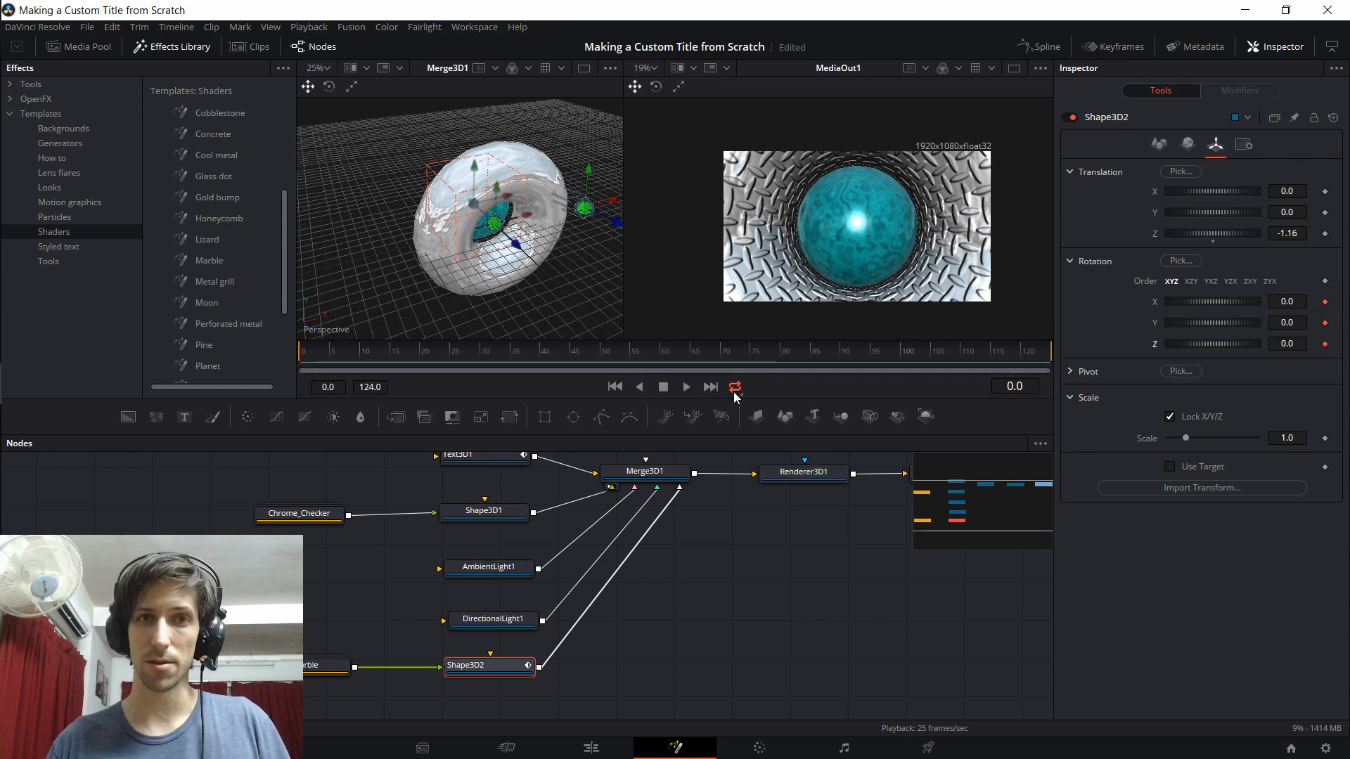
Set the sphere's Z rotation to 1080 at frame 124 and play back the spin.
{"action": "left_click_drag", "start_coordinate": [949, 352], "coordinate": [1050, 352]}
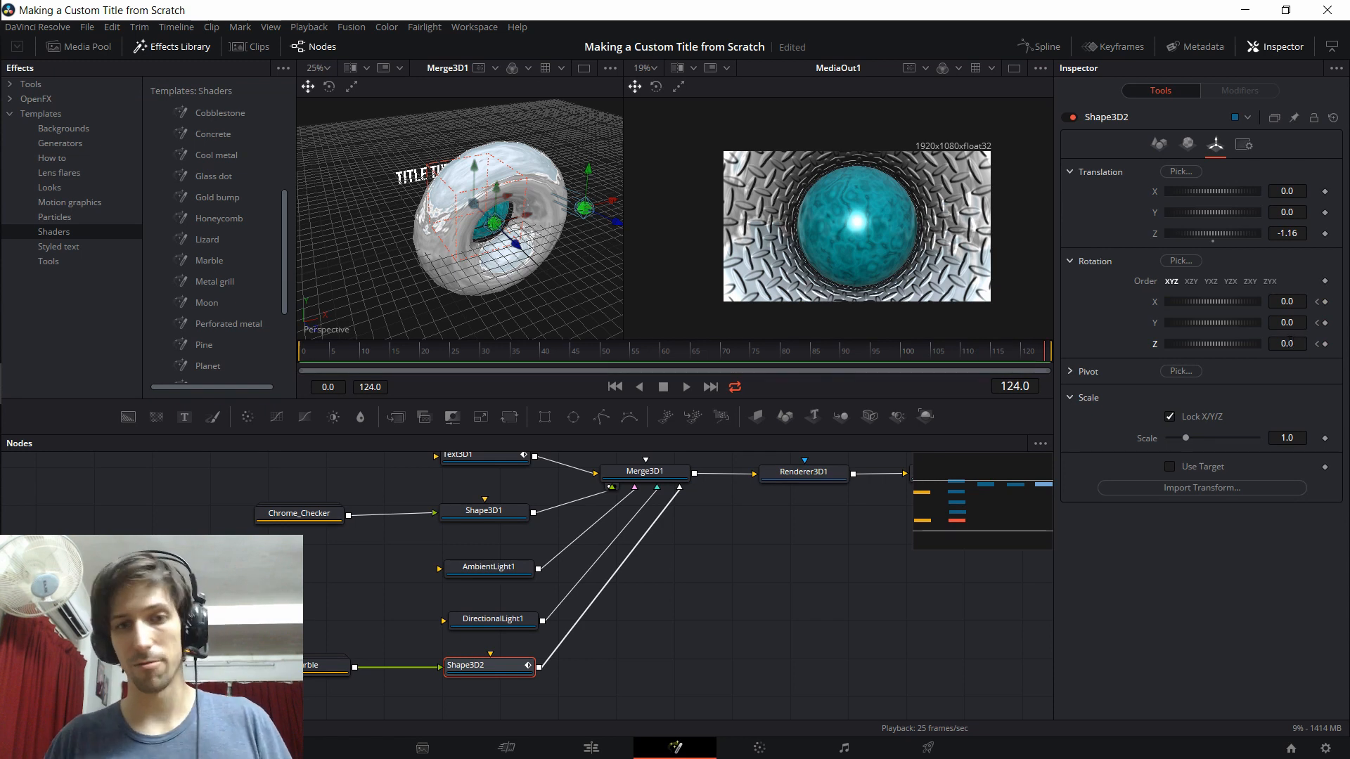
{"action": "left_click", "coordinate": [1287, 343]}
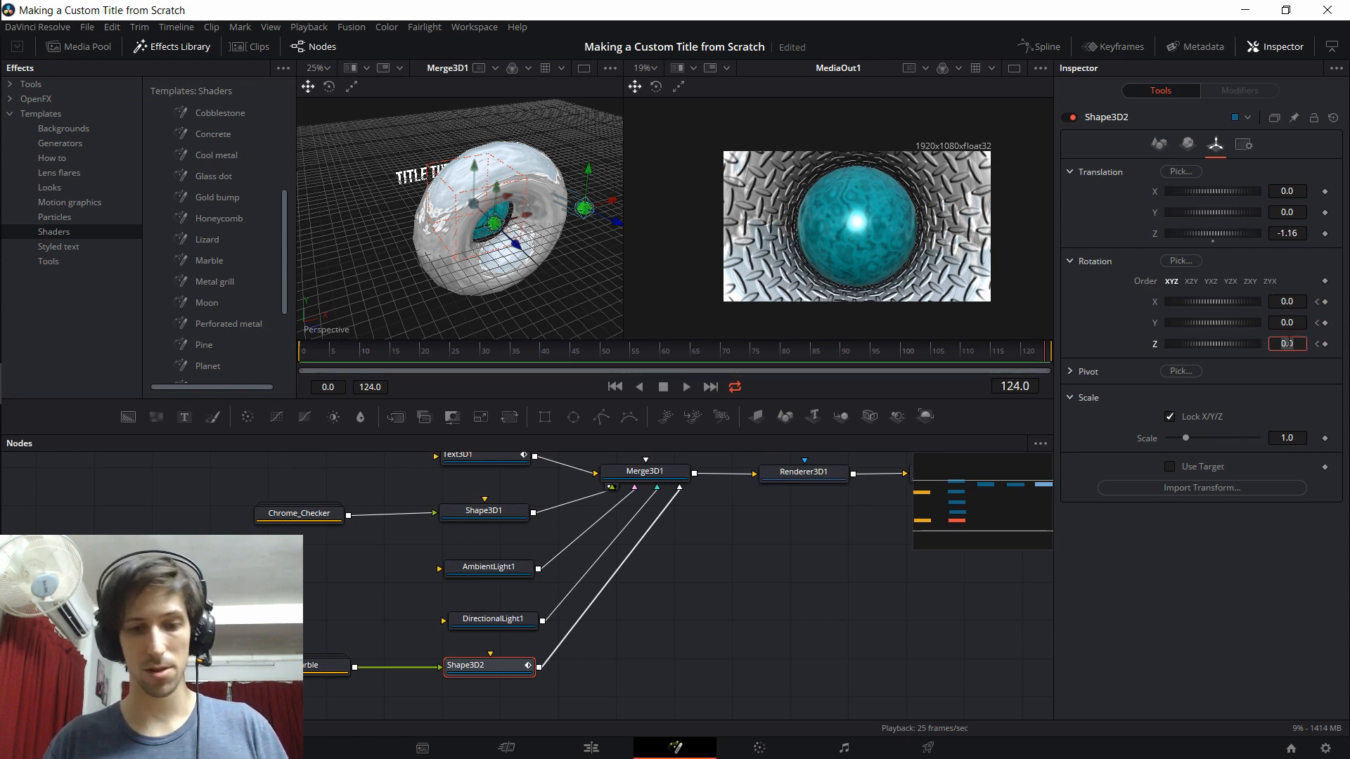
{"action": "type", "text": "360"}
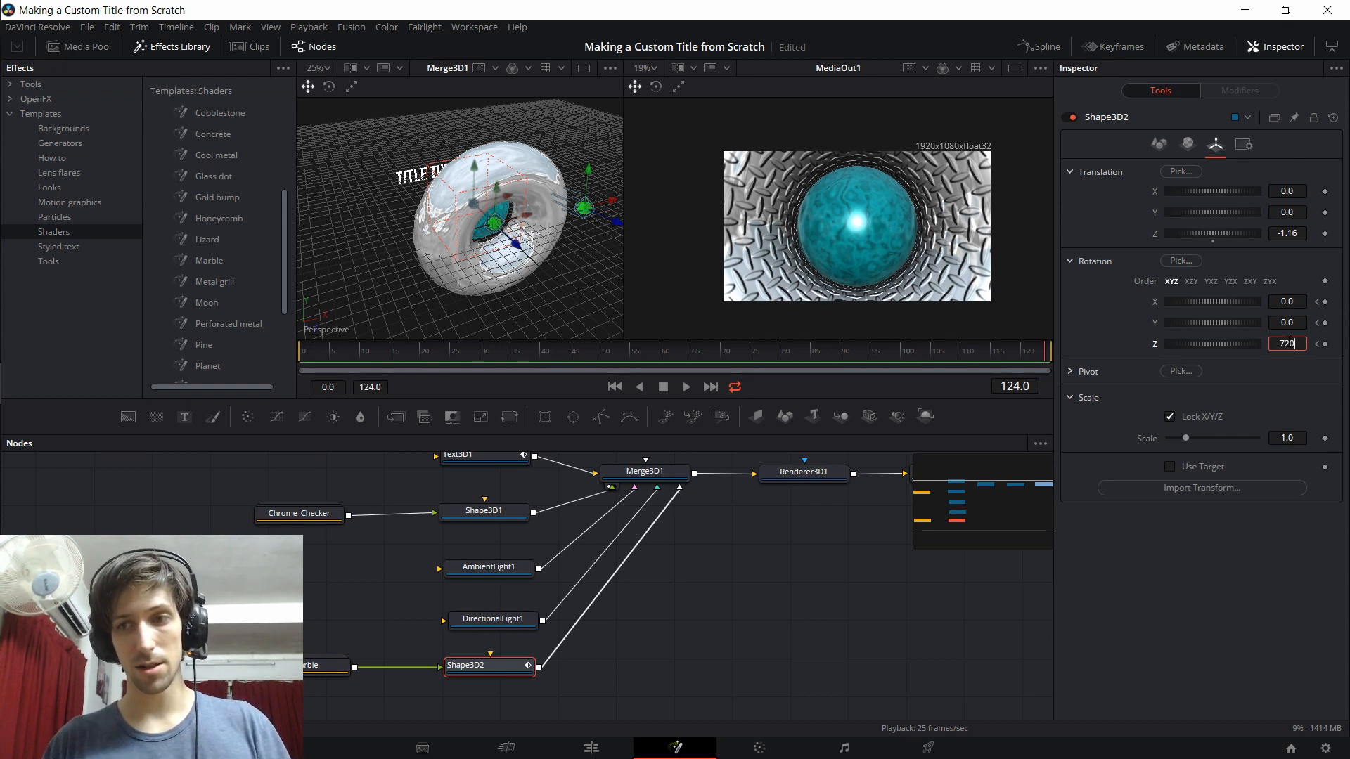
{"action": "key", "text": "BackSpace"}
{"action": "type", "text": "1080"}
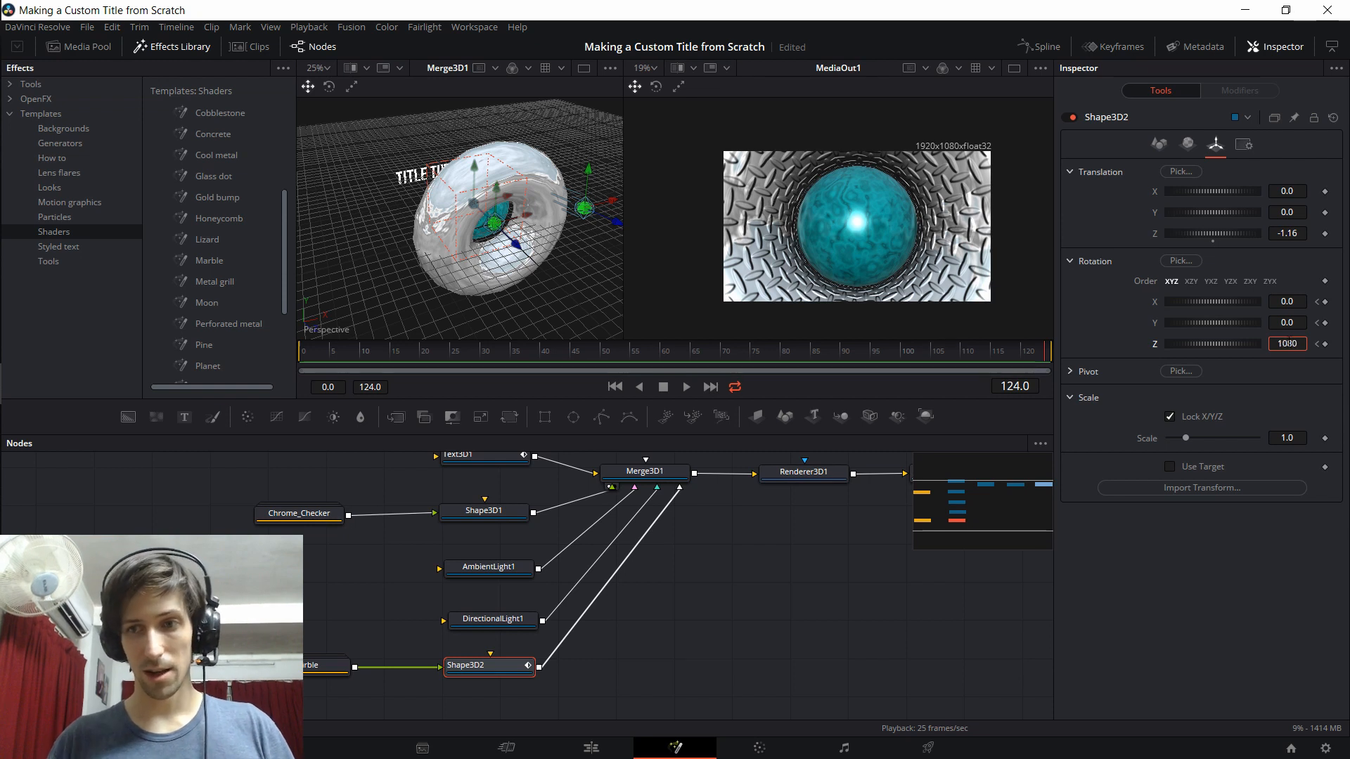
{"action": "key", "text": "Return"}
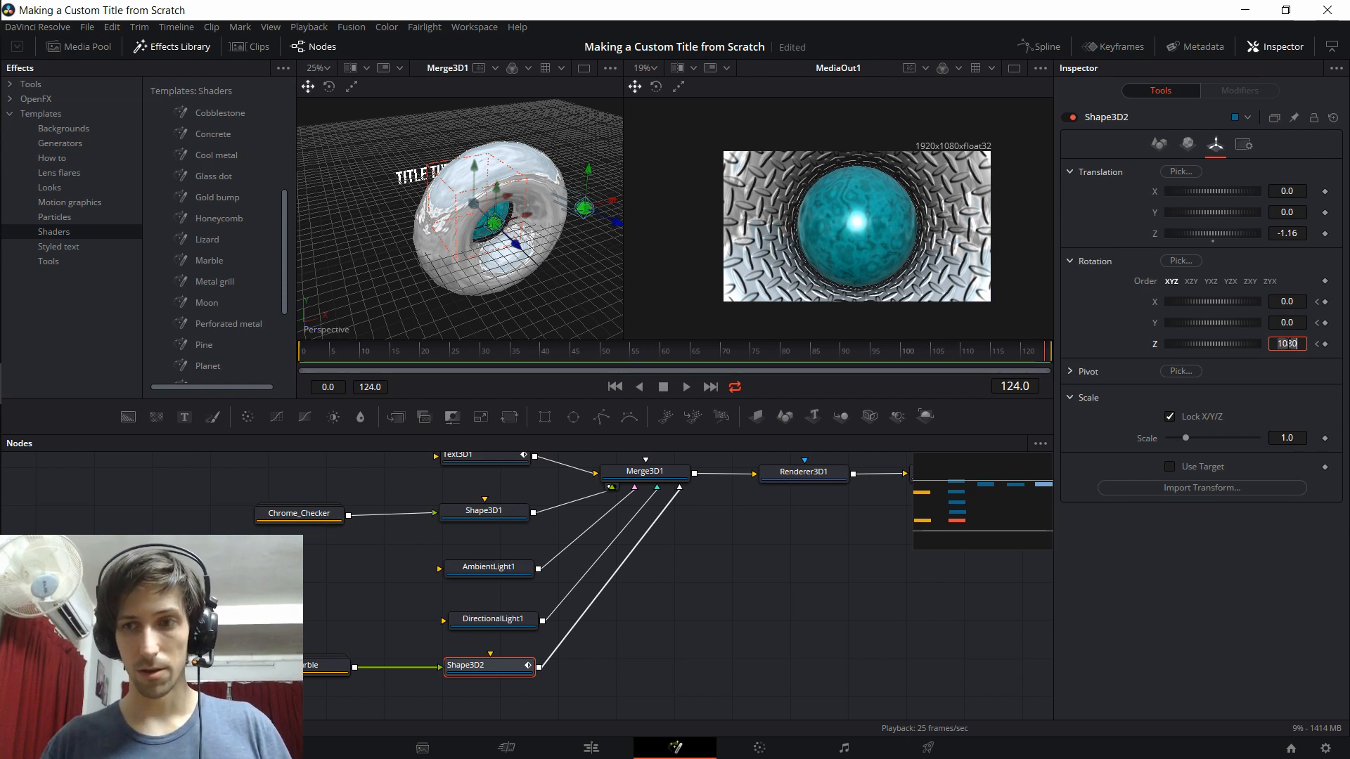
{"action": "left_click", "coordinate": [685, 387]}
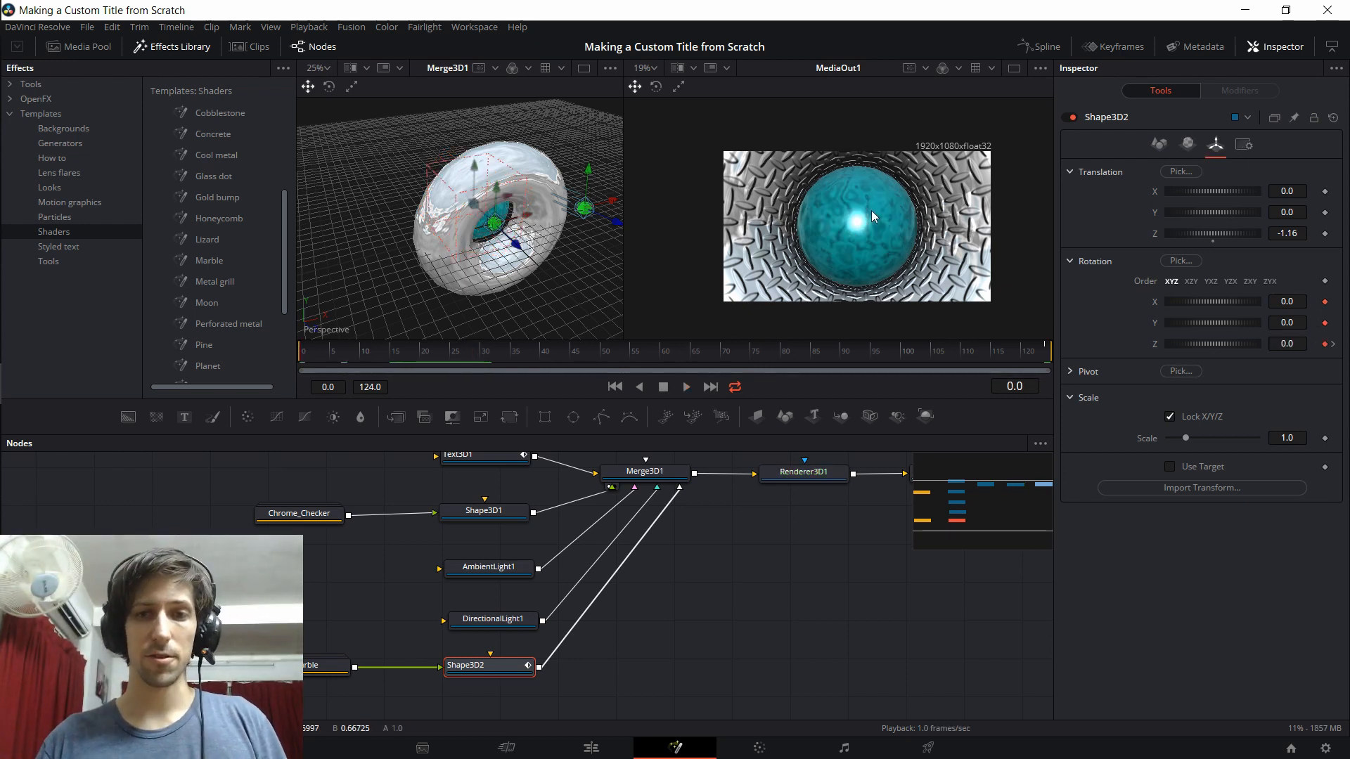
Keyframe the sphere's X translation at 0 on frames 0 and 124, and check the clip's end on the edit timeline.
{"action": "left_click", "coordinate": [1184, 144]}
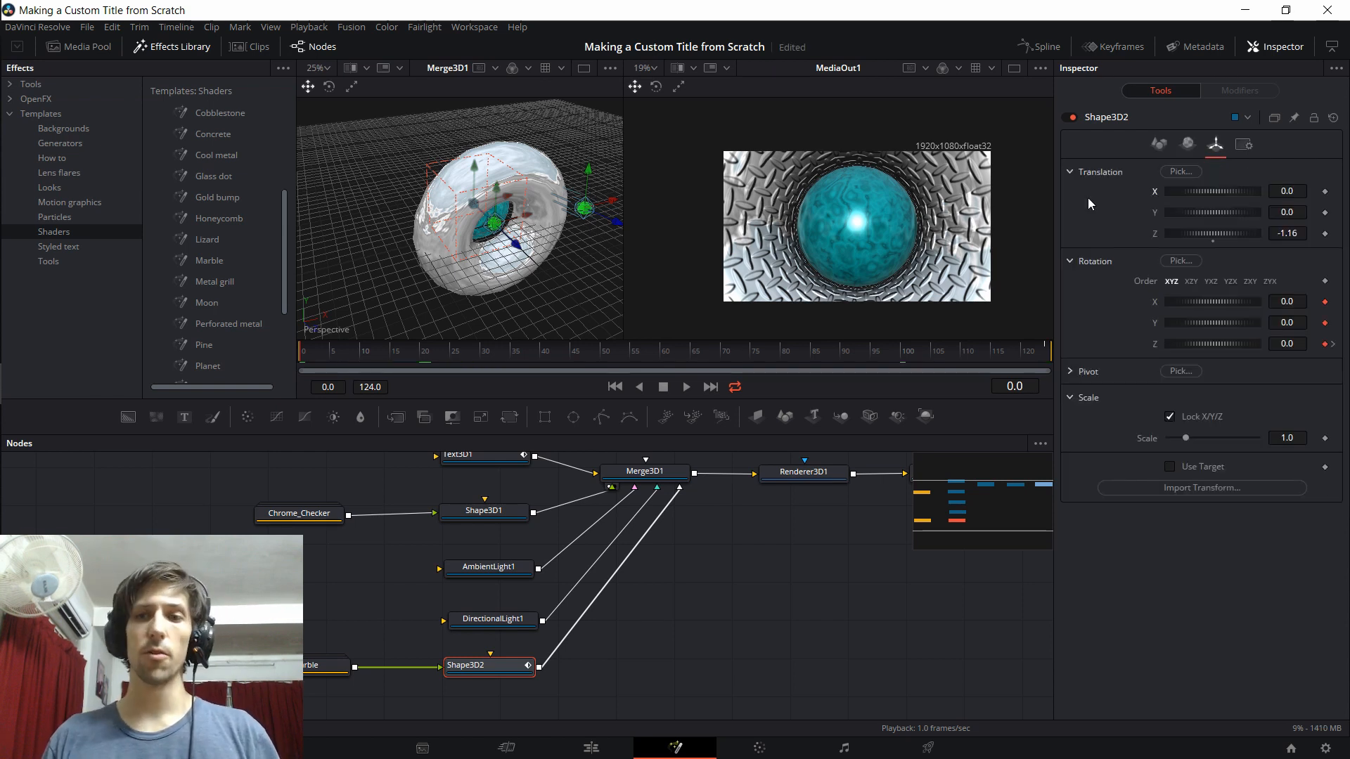
{"action": "left_click", "coordinate": [1326, 192]}
{"action": "left_click_drag", "start_coordinate": [1028, 352], "coordinate": [1055, 355]}
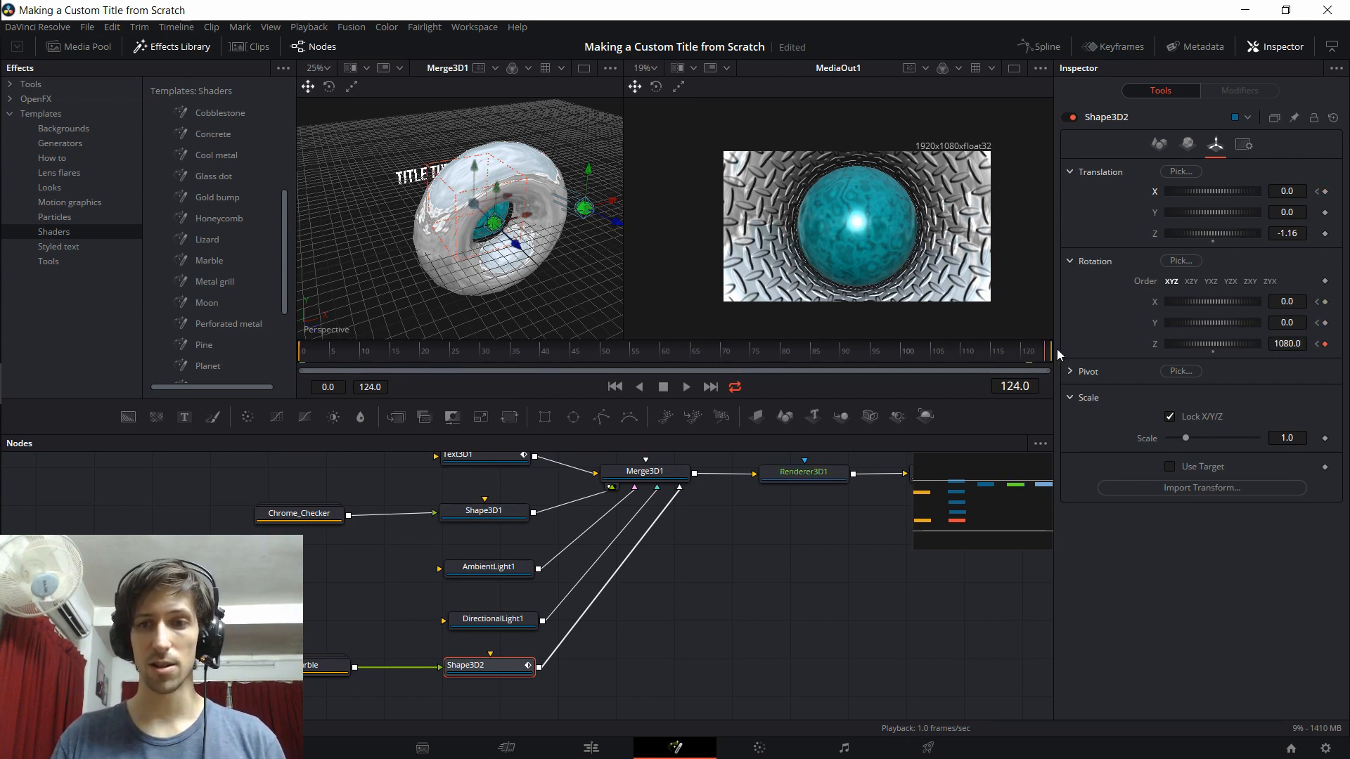
{"action": "left_click", "coordinate": [1325, 192]}
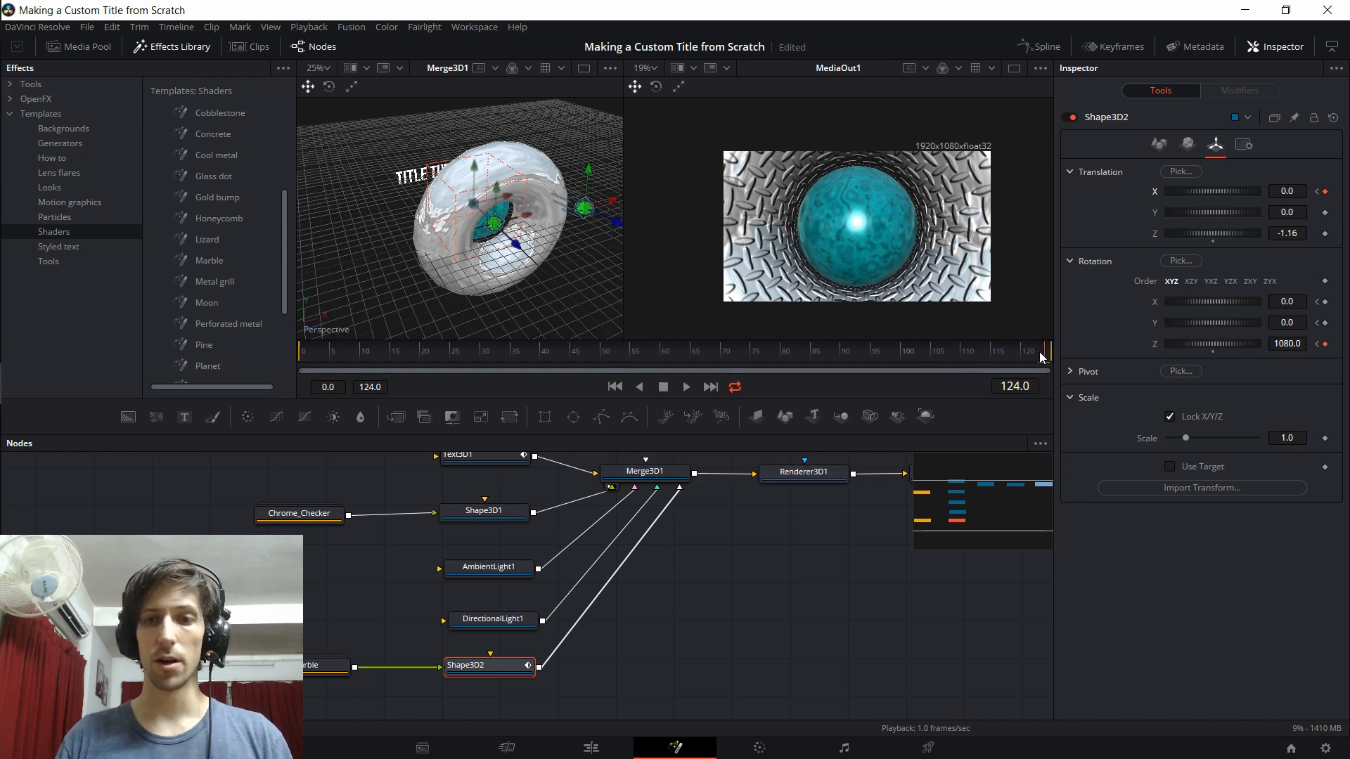
{"action": "left_click", "coordinate": [591, 747]}
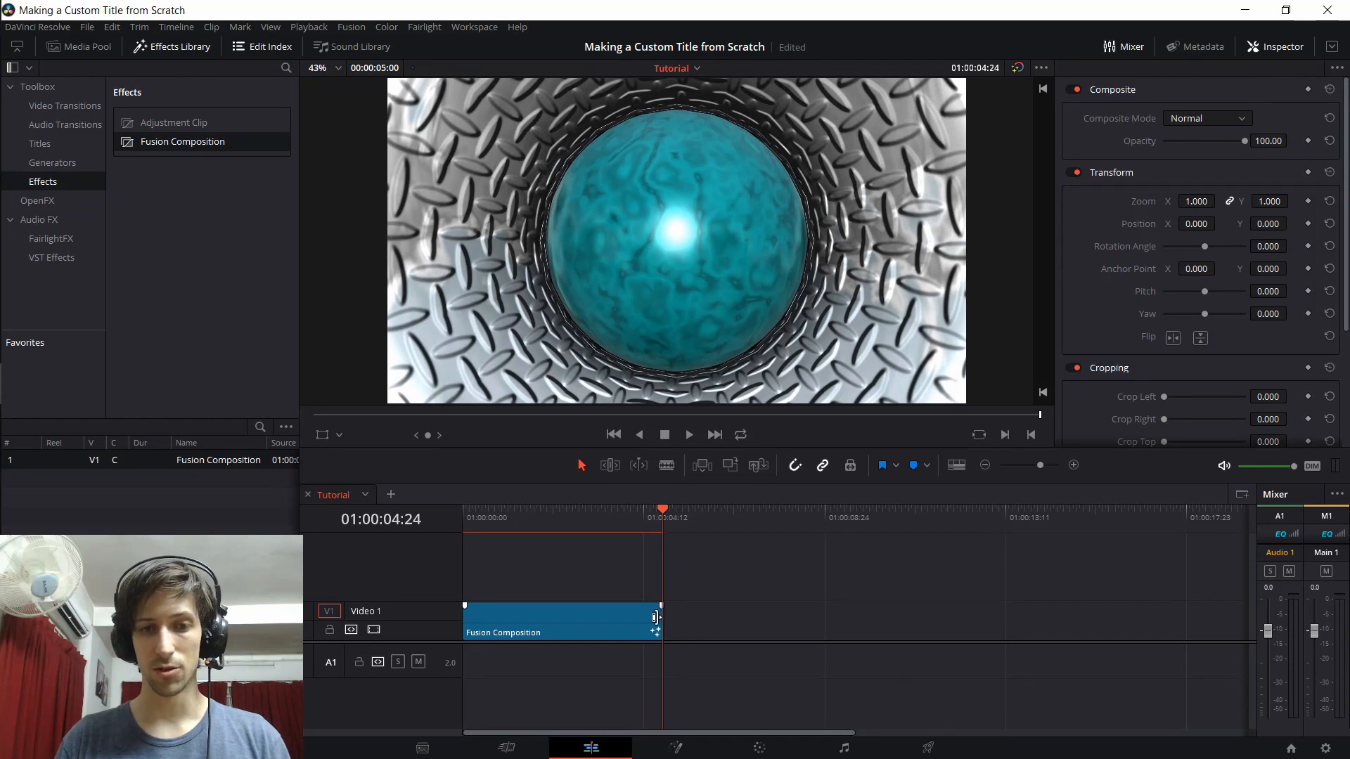
{"action": "left_click", "coordinate": [671, 748]}
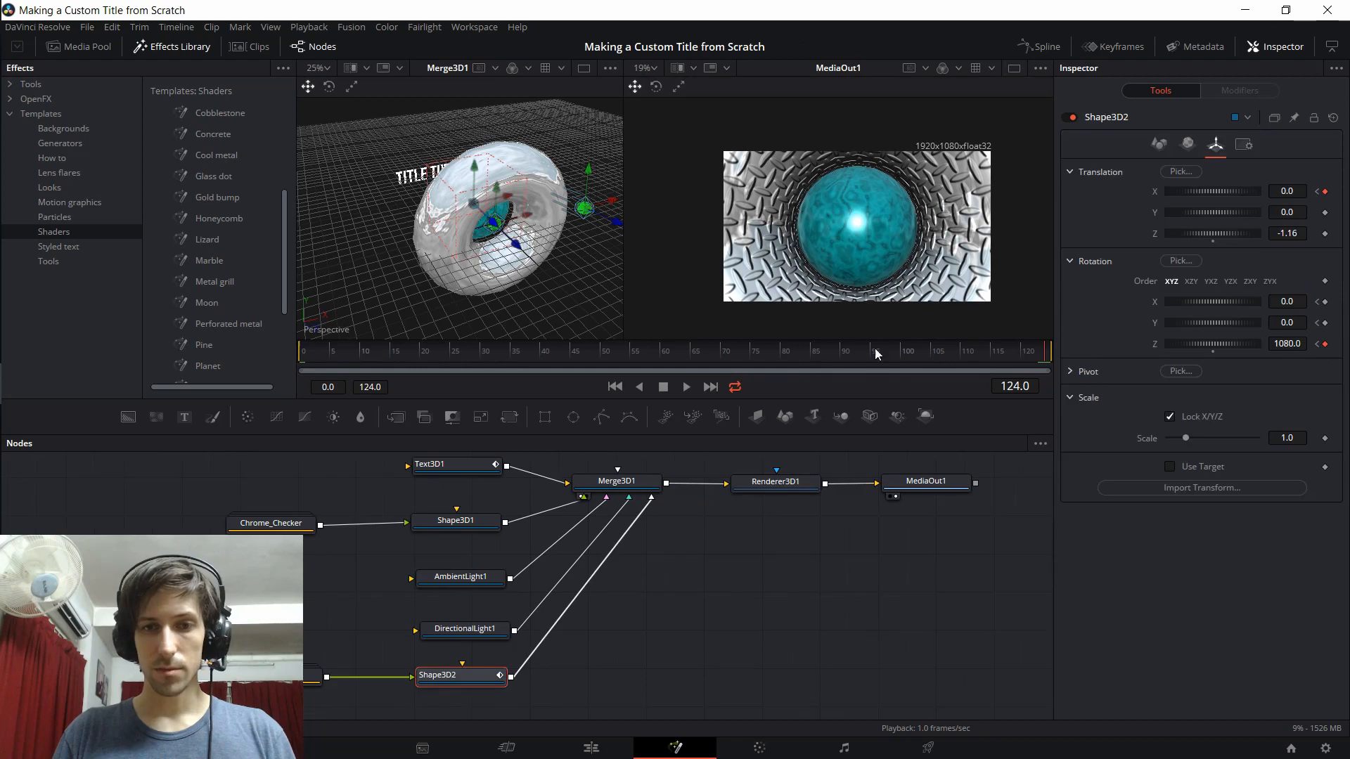
Set the sphere's X translation to -3 at frames 20 and 100, and scrub through the movement to check it.
{"action": "left_click", "coordinate": [420, 353]}
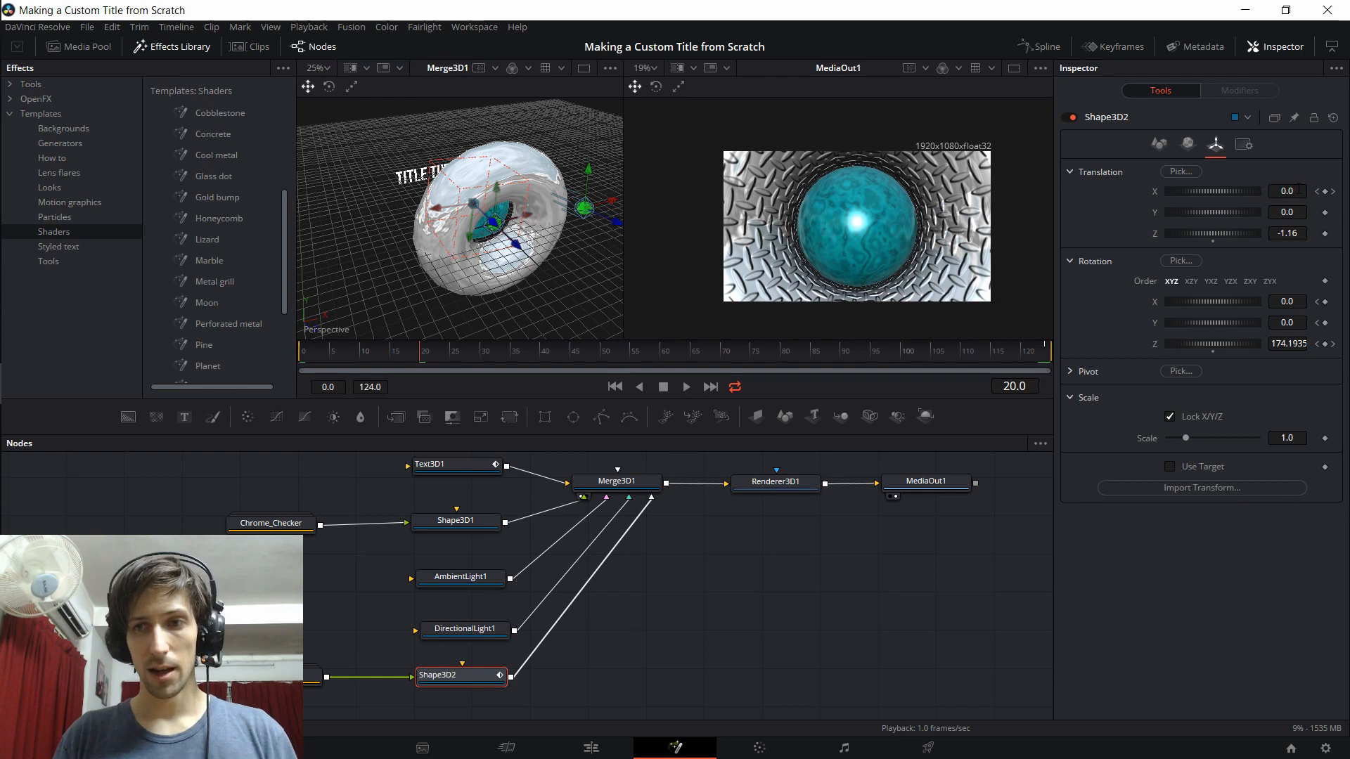
{"action": "left_click_drag", "start_coordinate": [1212, 191], "coordinate": [223, 232]}
{"action": "double_click", "coordinate": [1301, 194]}
{"action": "type", "text": "-3"}
{"action": "key", "text": "Tab"}
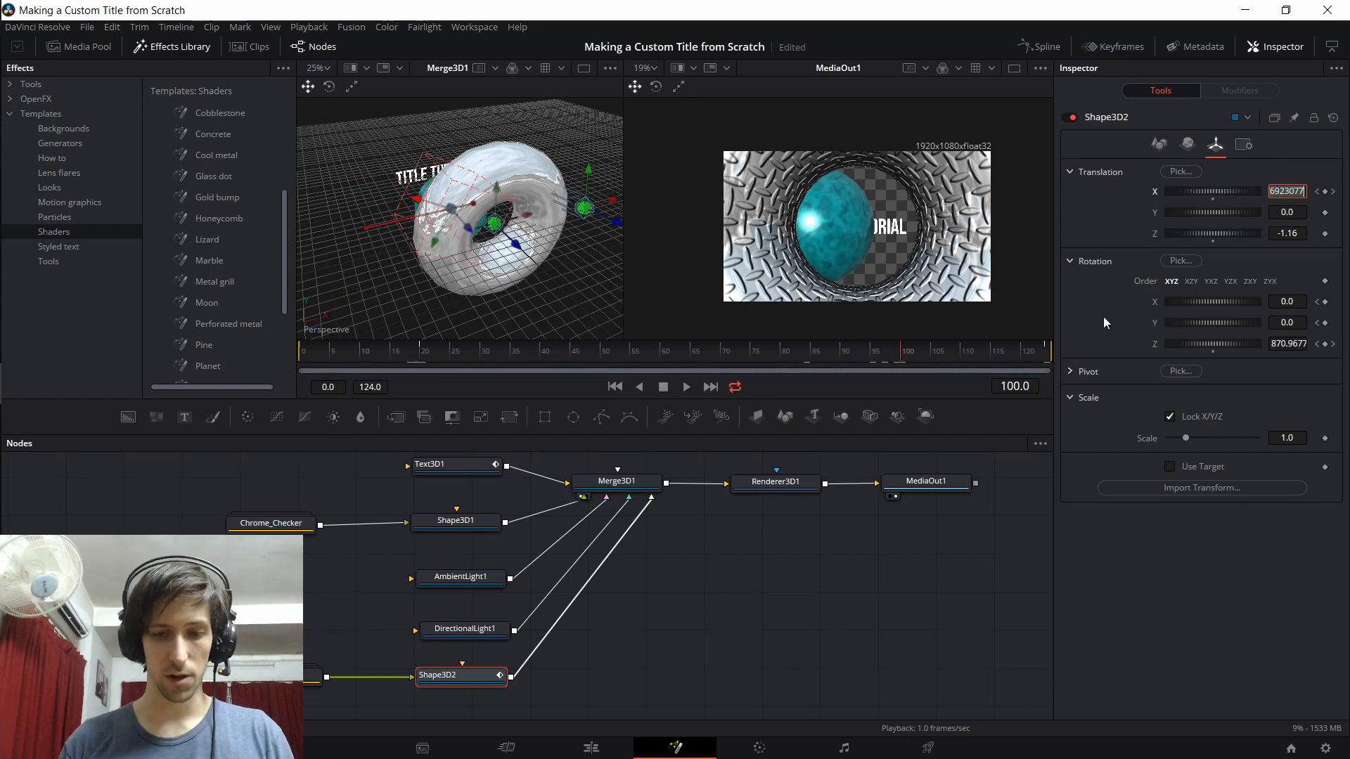
{"action": "type", "text": "-3"}
{"action": "key", "text": "Tab"}
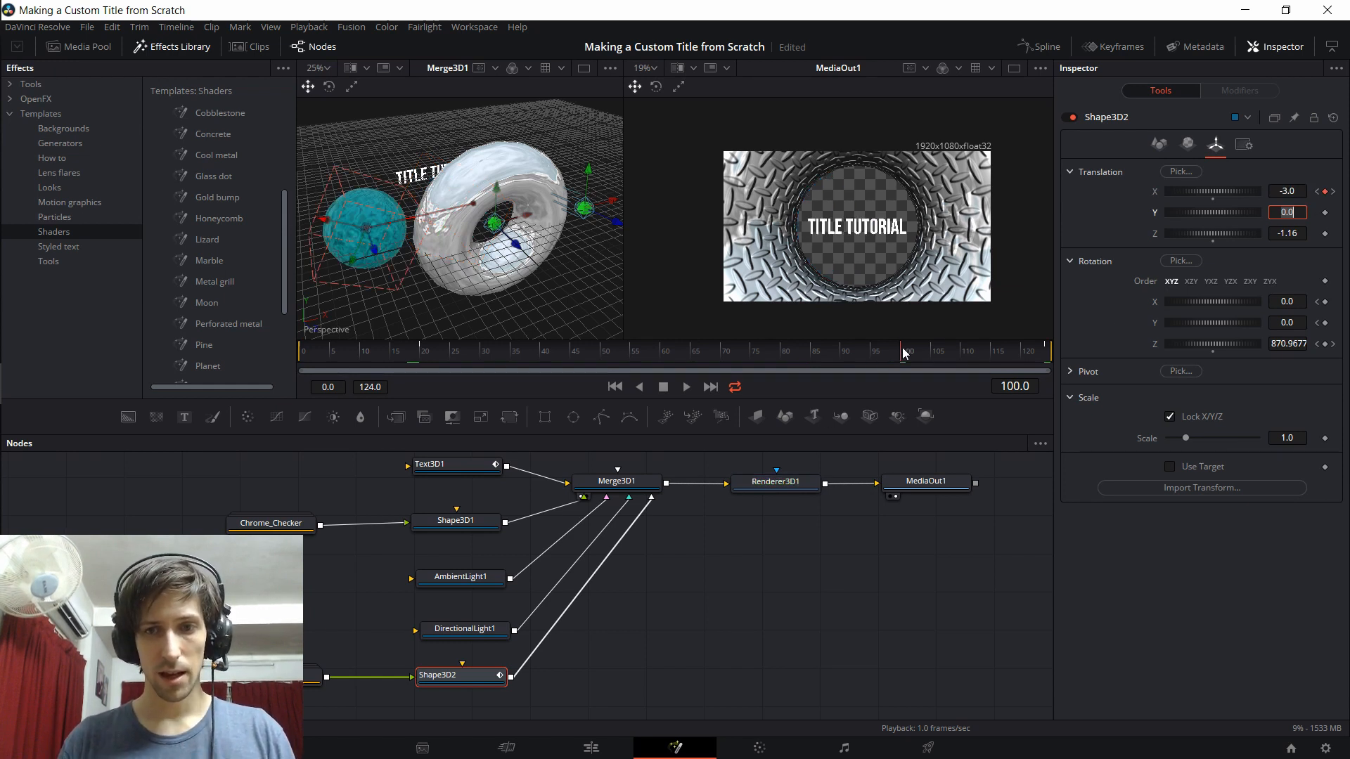
{"action": "left_click_drag", "start_coordinate": [386, 358], "coordinate": [902, 360]}
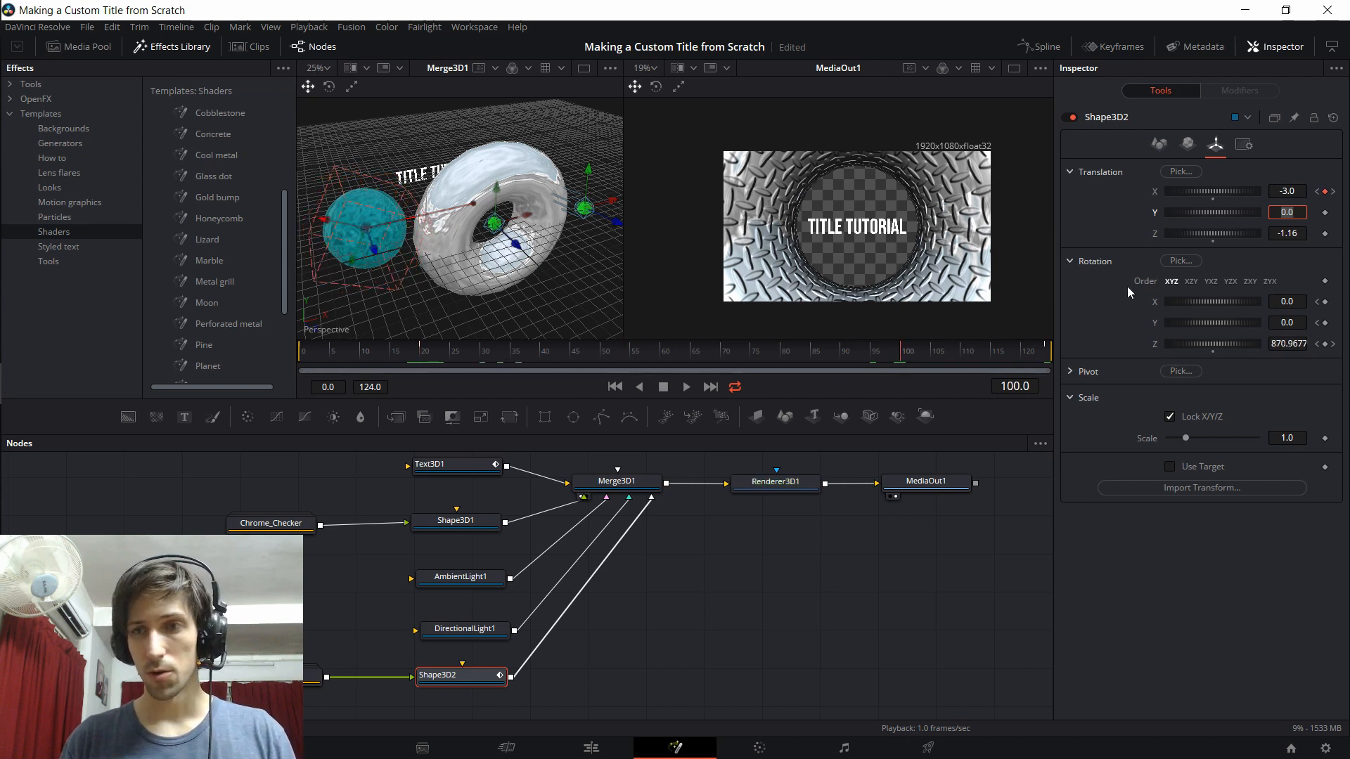
{"action": "left_click_drag", "start_coordinate": [1002, 357], "coordinate": [1048, 353]}
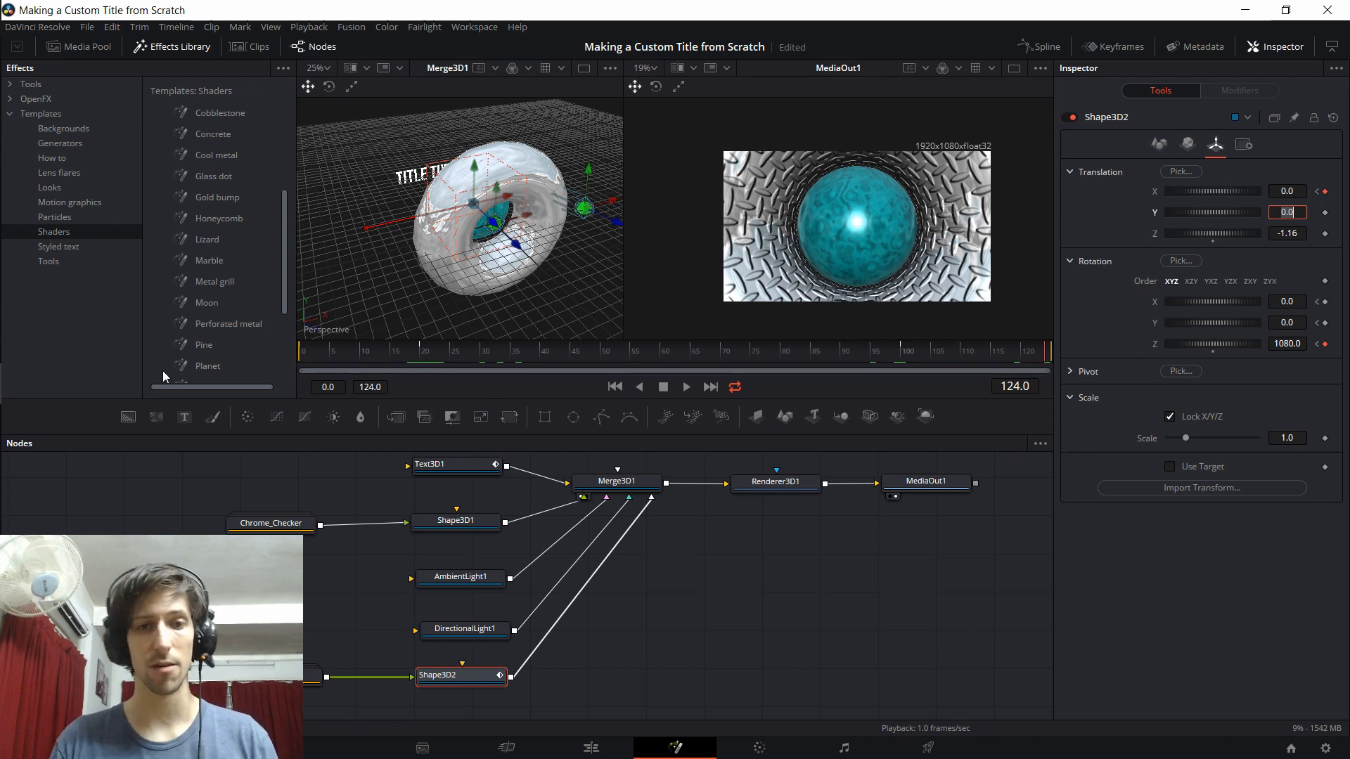
Disconnect the Chrome_Checker and Marble shaders from their shapes and play back the sphere's animation from frame 0.
{"action": "left_click", "coordinate": [309, 354]}
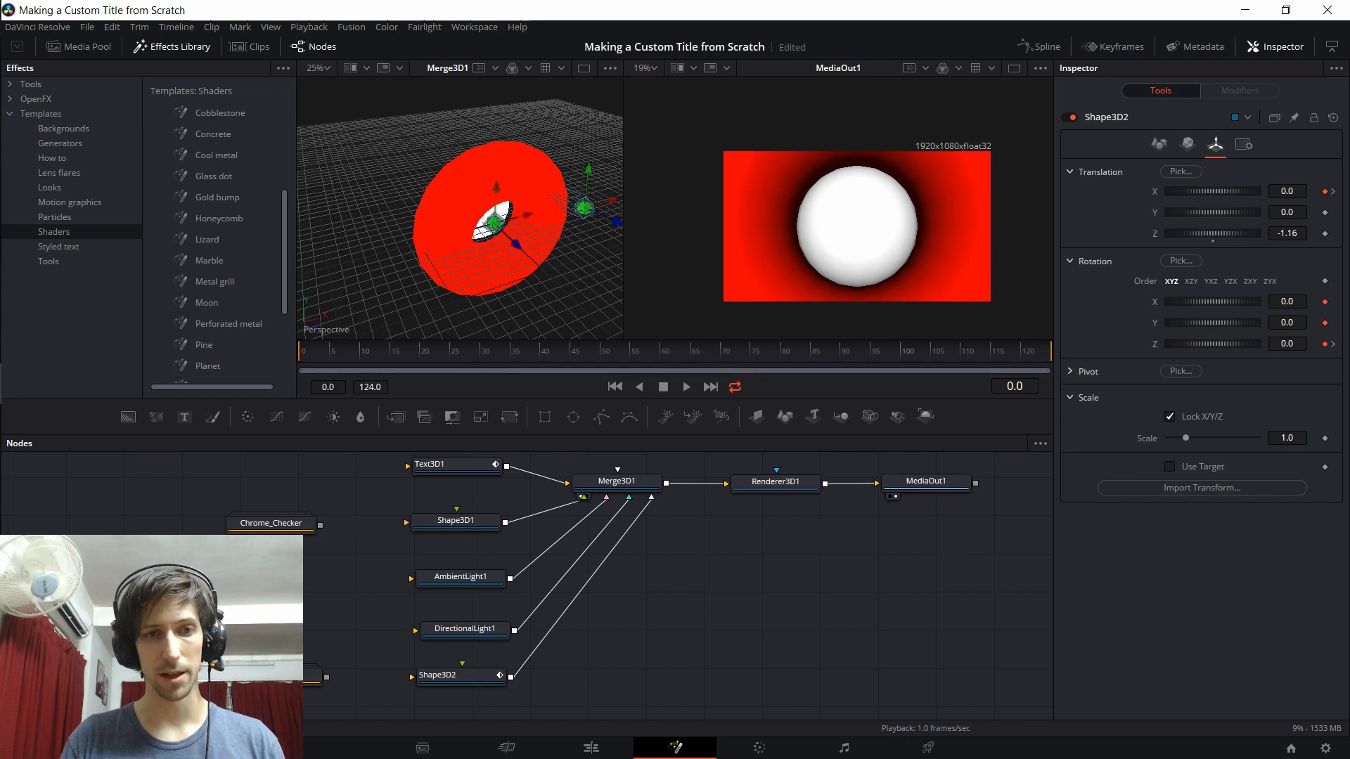
{"action": "left_click", "coordinate": [687, 386]}
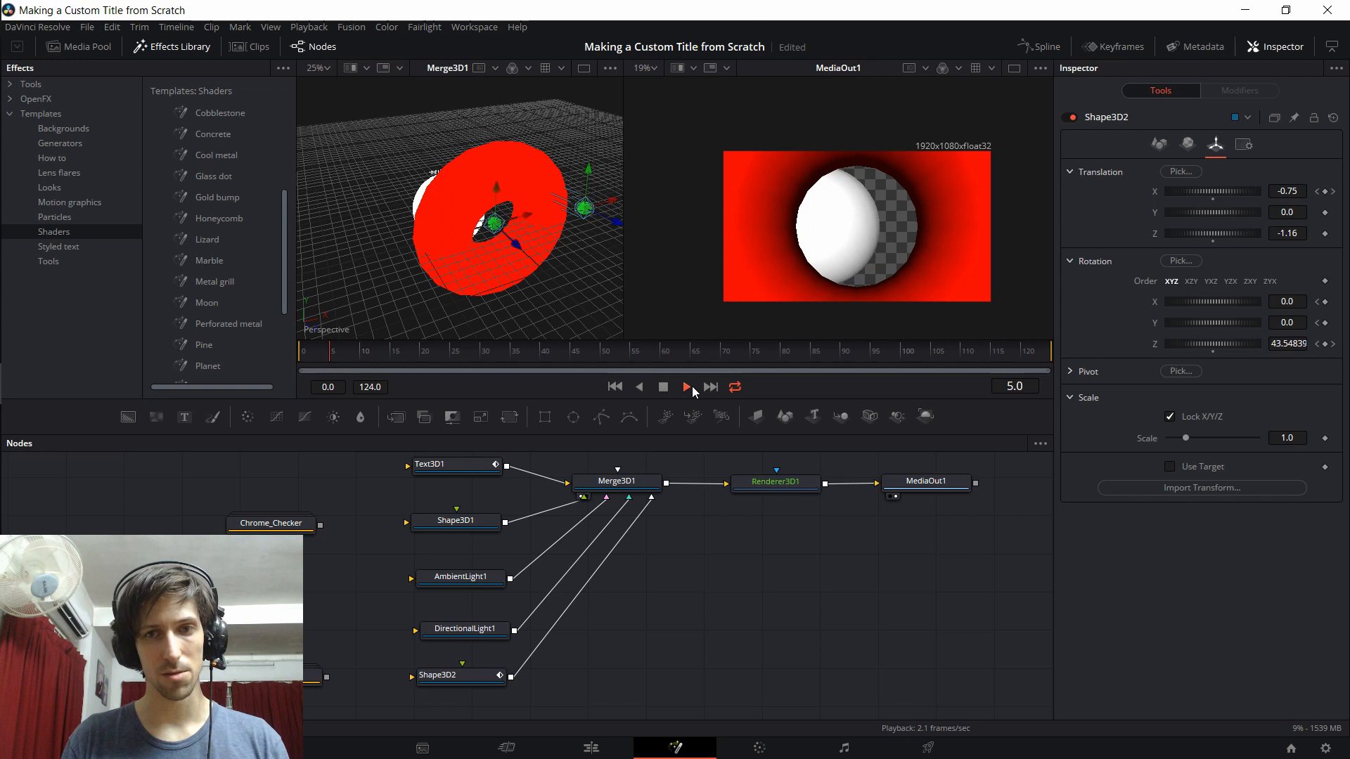
{"action": "key", "text": "space"}
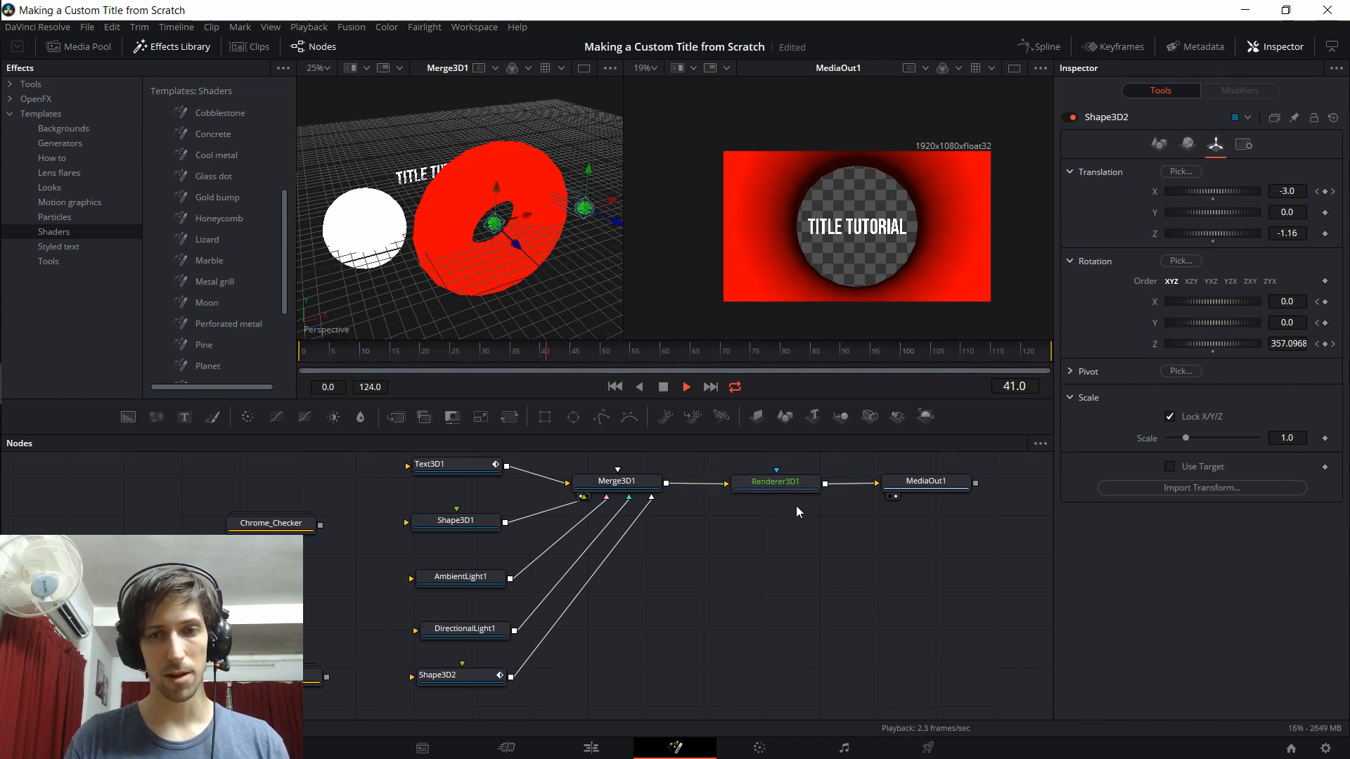
{"action": "key", "text": "space"}
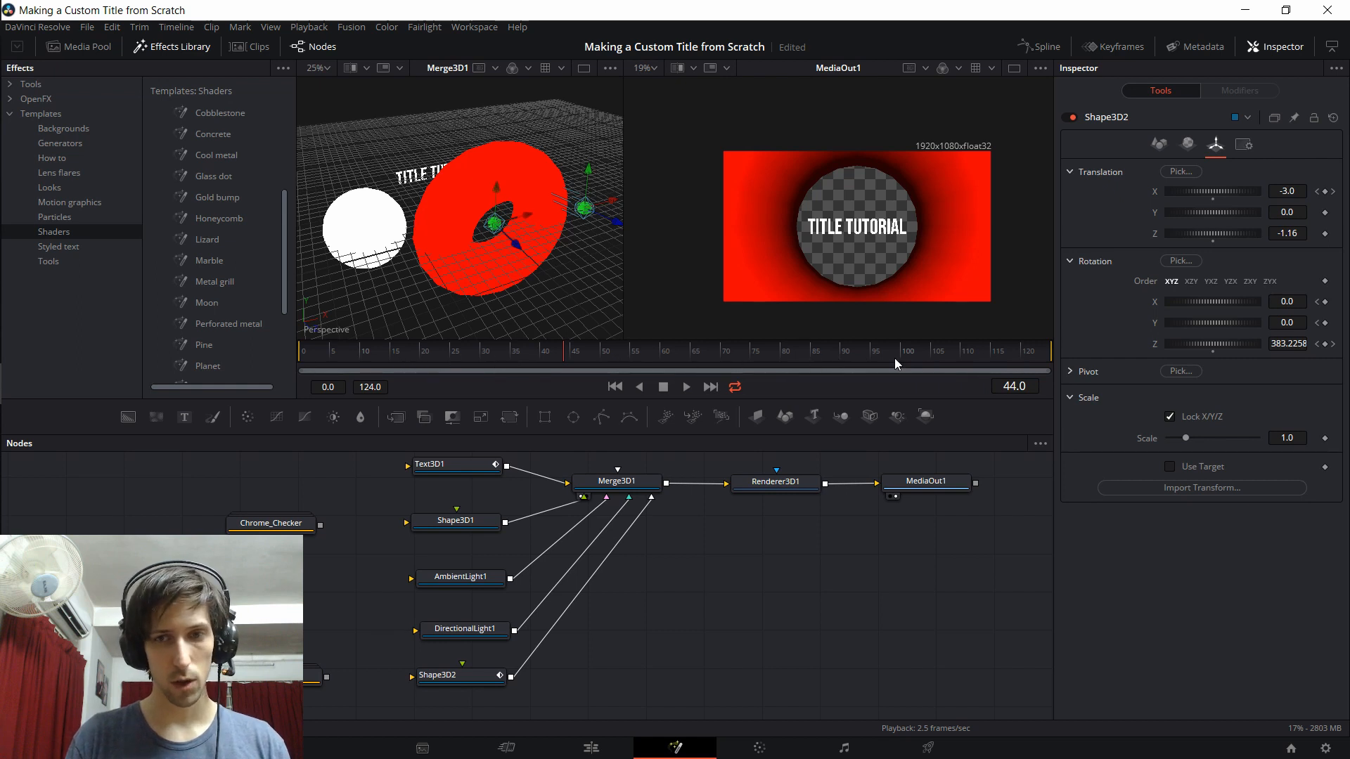
{"action": "left_click_drag", "start_coordinate": [864, 353], "coordinate": [876, 352]}
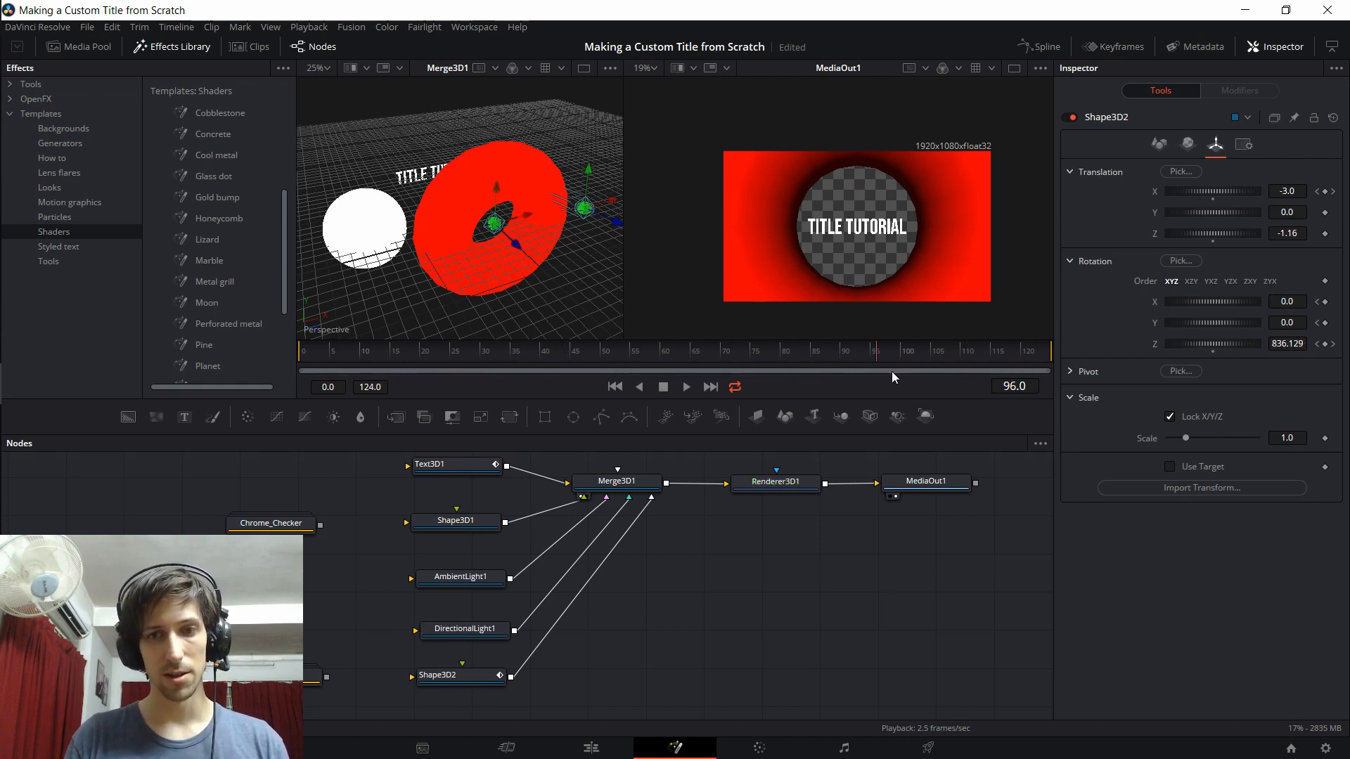
{"action": "key", "text": "space"}
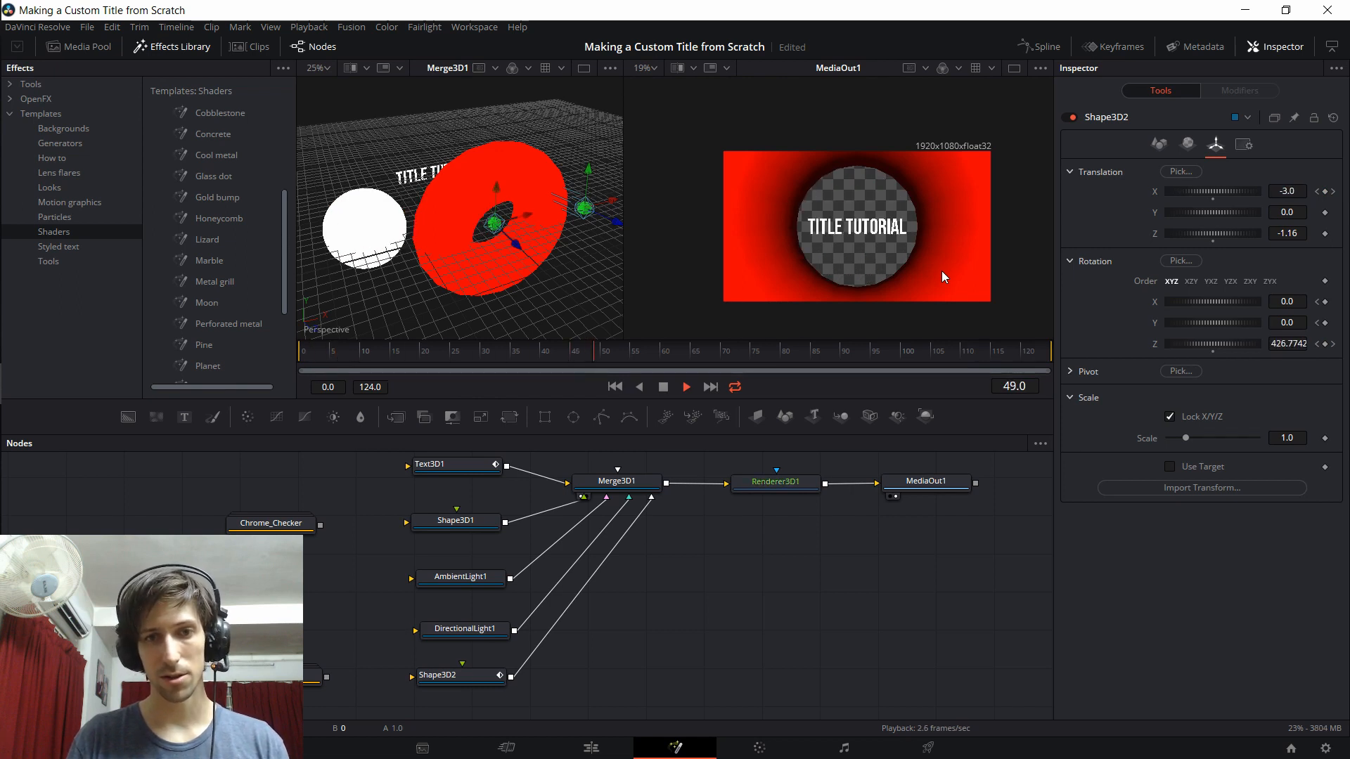
{"action": "left_click_drag", "start_coordinate": [871, 356], "coordinate": [943, 356]}
Keyframe the Text3D1 size at 1.0 on frame 100 and 0 on frame 120, and scrub through the shrinking title.
{"action": "left_click_drag", "start_coordinate": [516, 526], "coordinate": [535, 552]}
{"action": "left_click", "coordinate": [500, 497]}
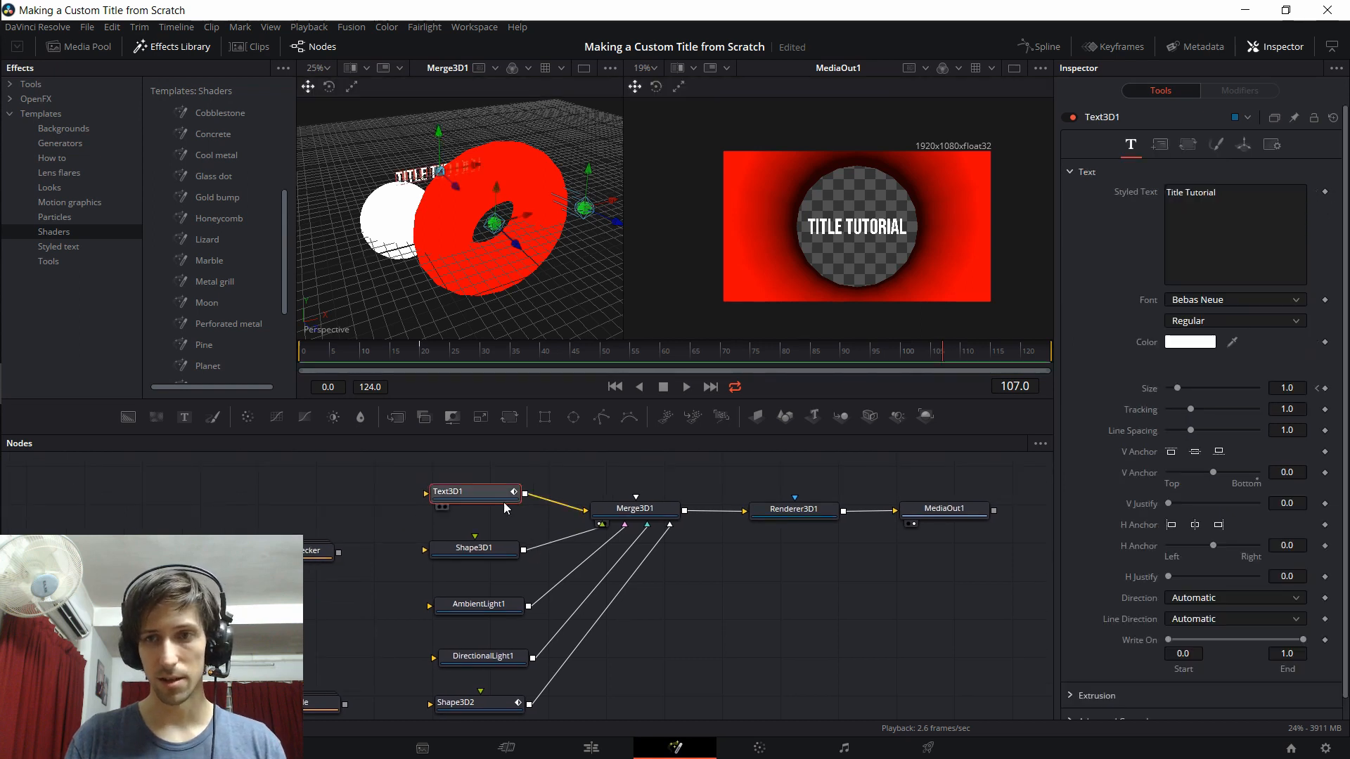
{"action": "left_click_drag", "start_coordinate": [934, 356], "coordinate": [904, 357]}
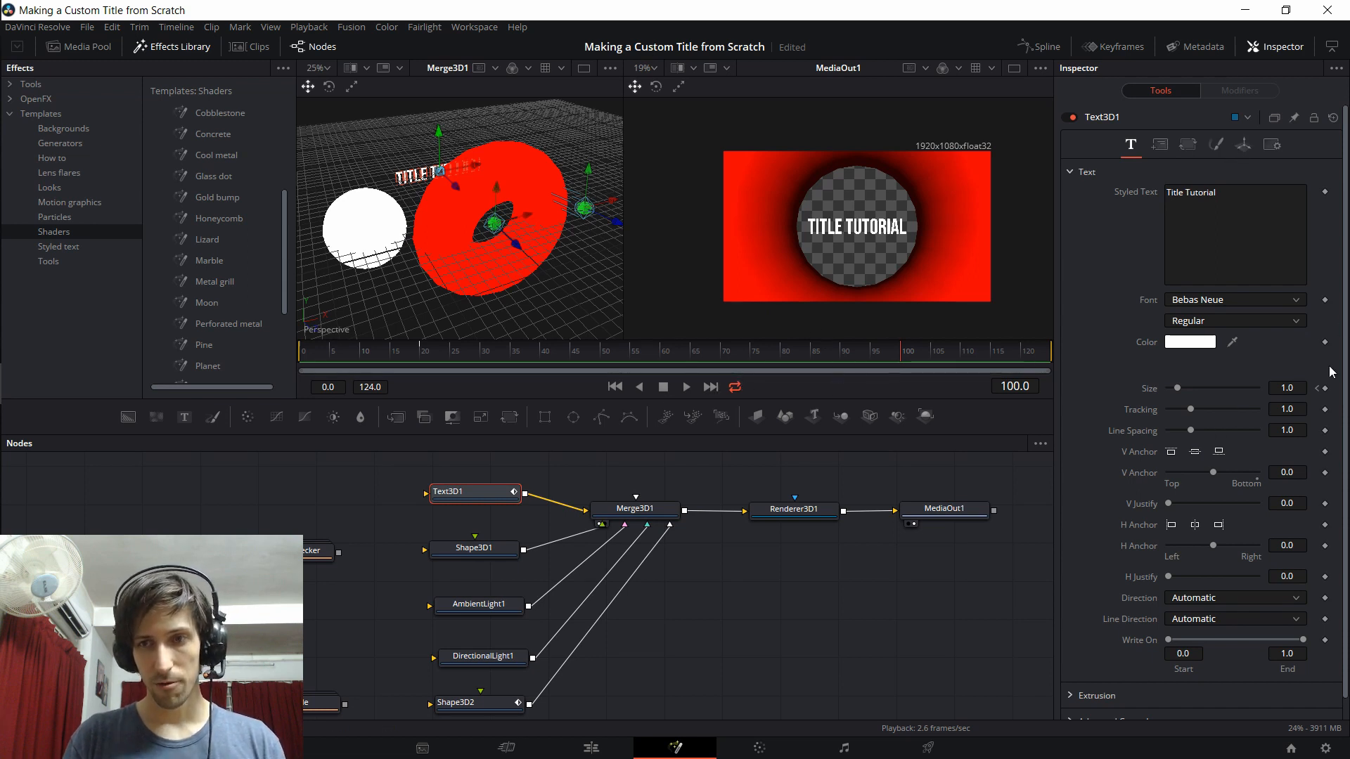
{"action": "left_click_drag", "start_coordinate": [991, 358], "coordinate": [1020, 358]}
{"action": "double_click", "coordinate": [1286, 388]}
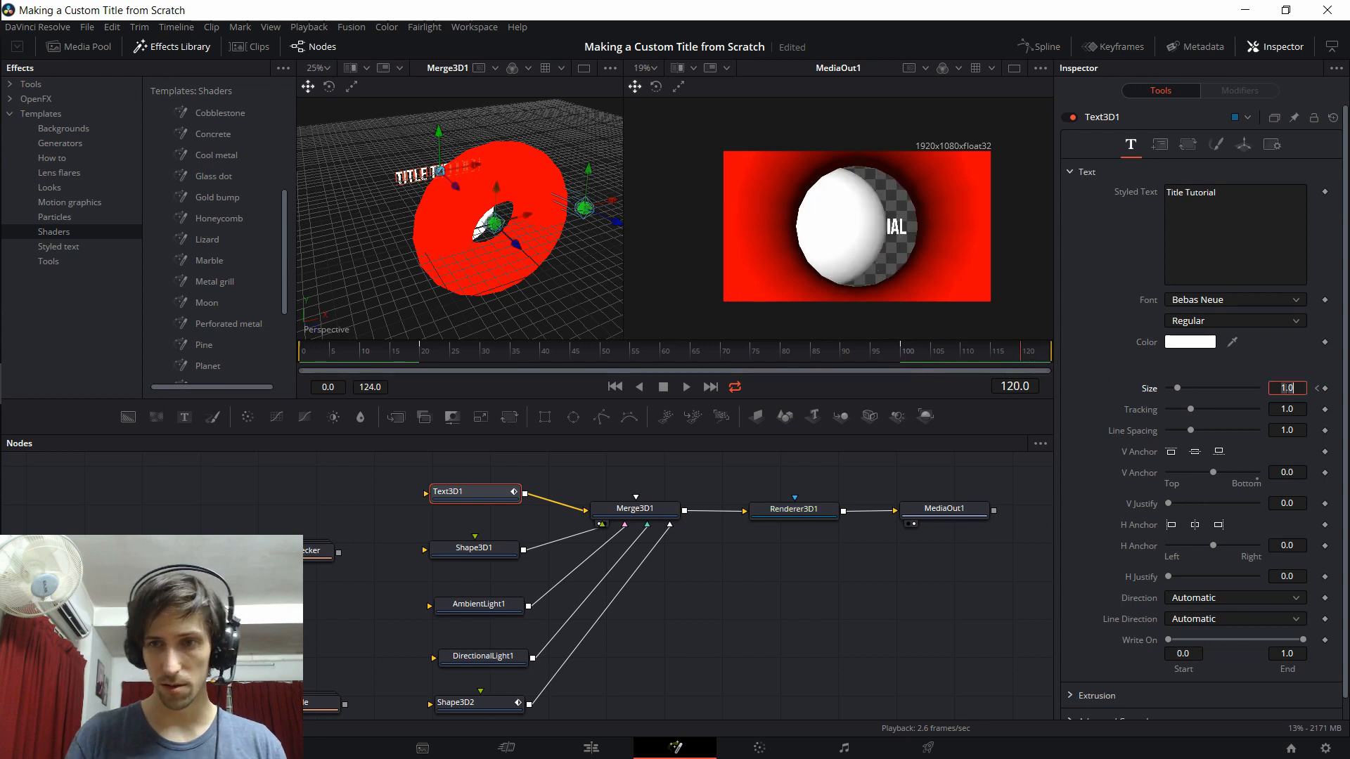
{"action": "type", "text": "0"}
{"action": "double_click", "coordinate": [1287, 408]}
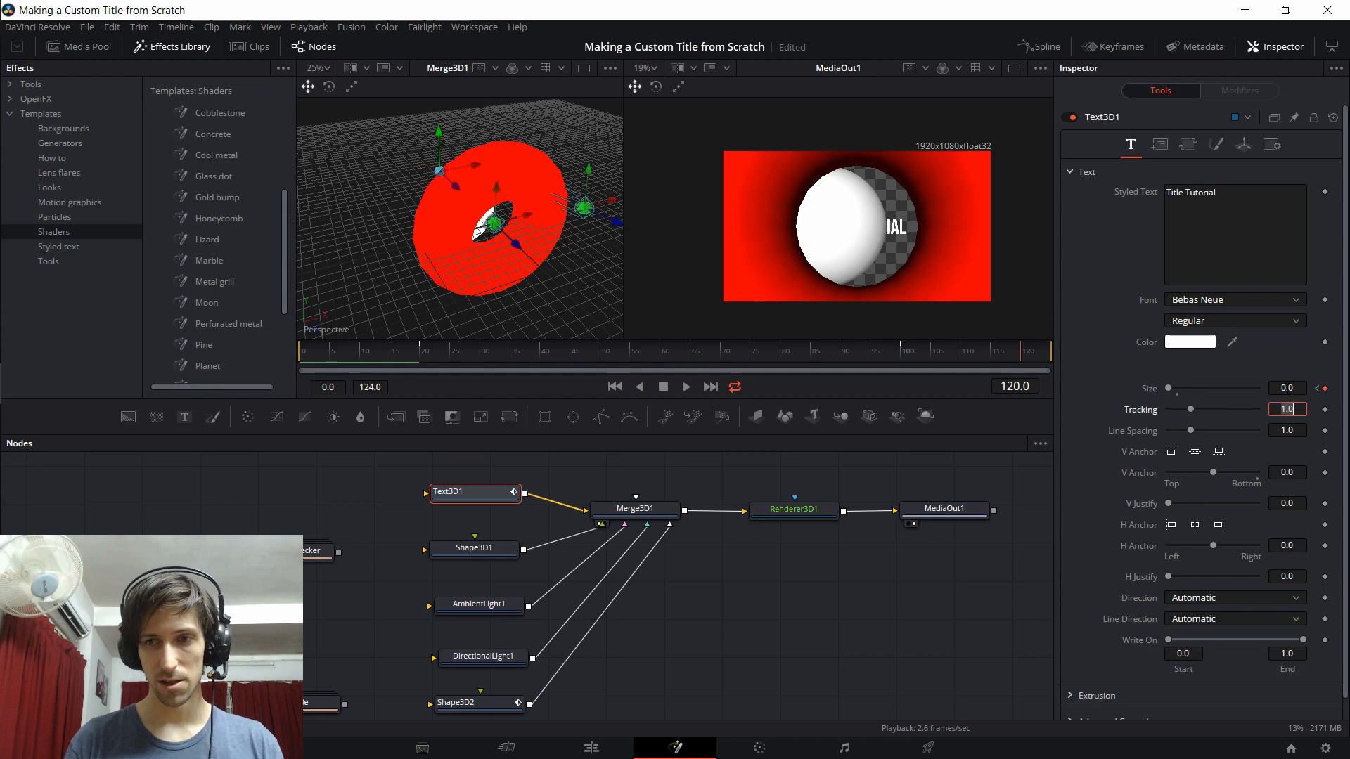
{"action": "left_click", "coordinate": [900, 357]}
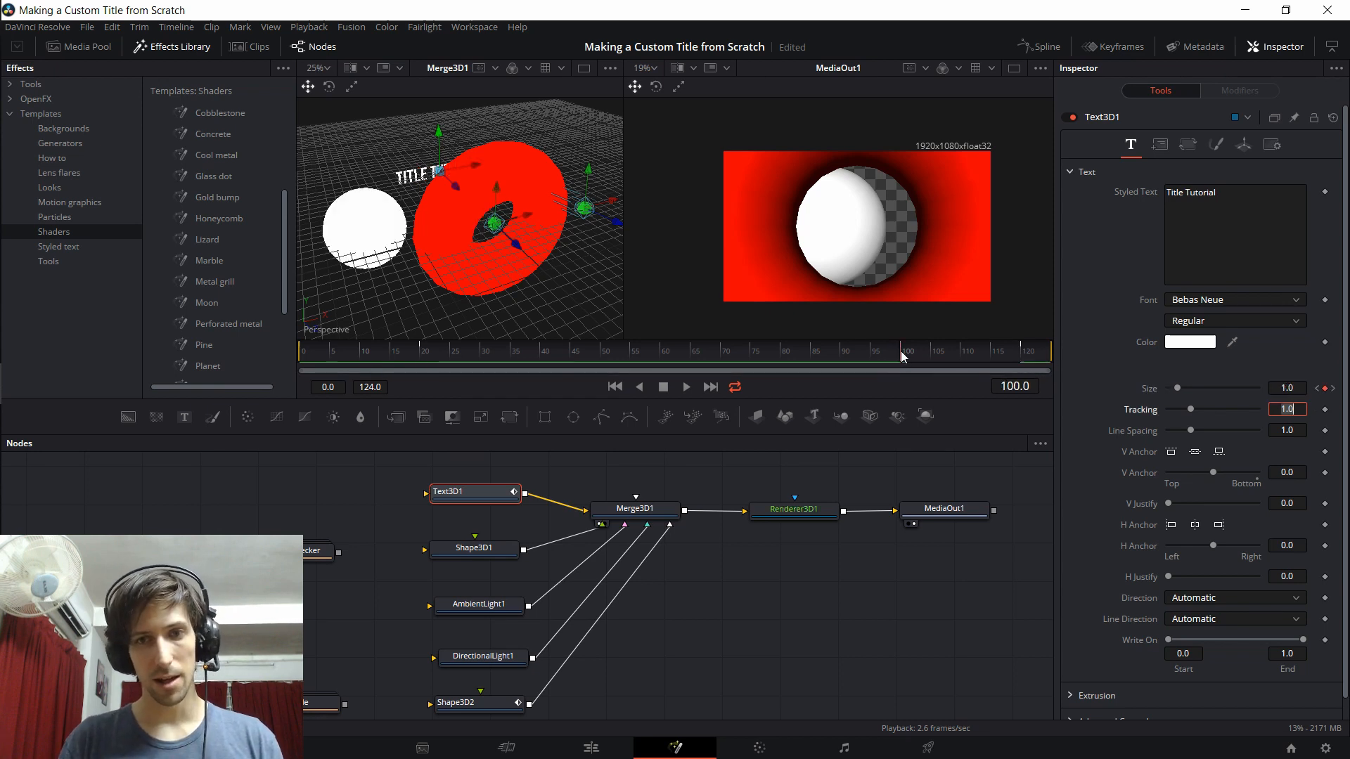
{"action": "left_click_drag", "start_coordinate": [902, 351], "coordinate": [1022, 351]}
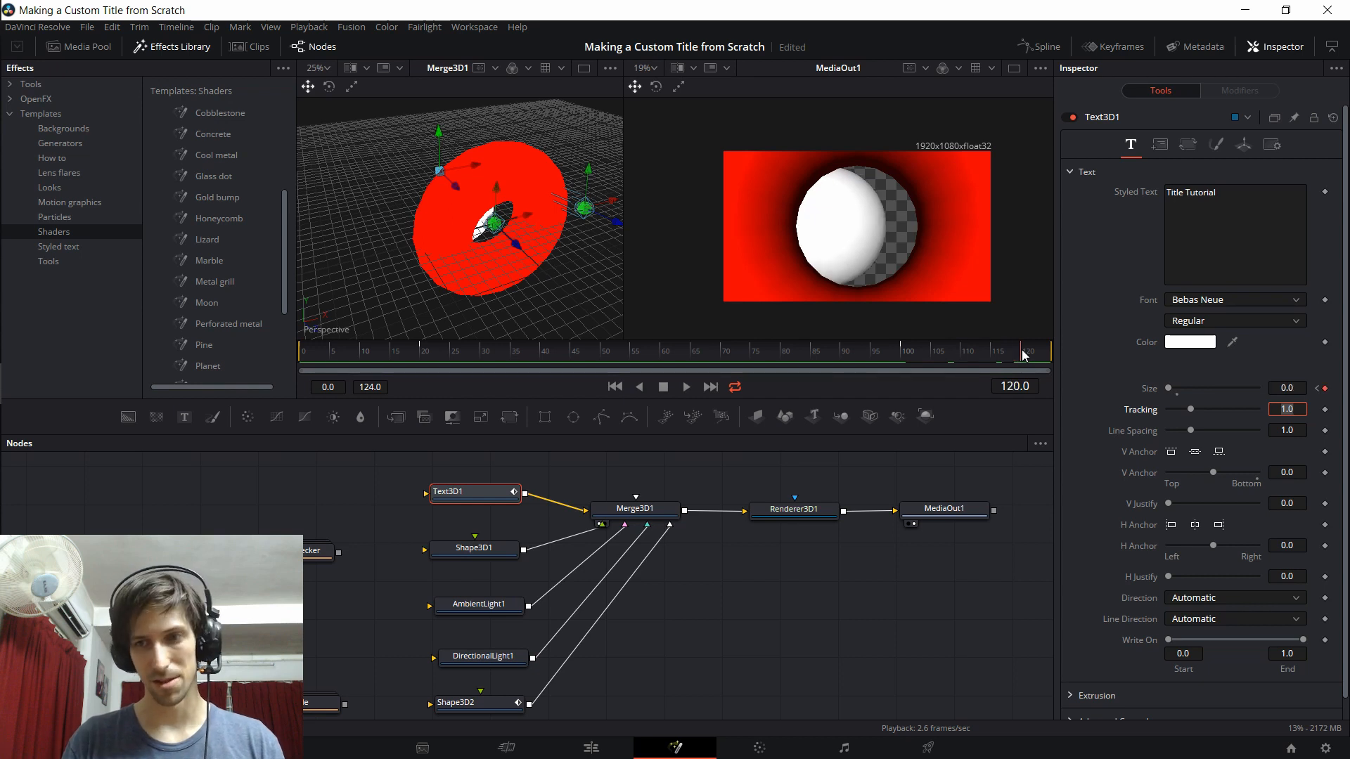
Reconnect the Chrome_Checker and Marble shaders to the torus and sphere, and play back the textured animation.
{"action": "left_click_drag", "start_coordinate": [392, 574], "coordinate": [407, 536]}
{"action": "left_click_drag", "start_coordinate": [328, 690], "coordinate": [414, 691]}
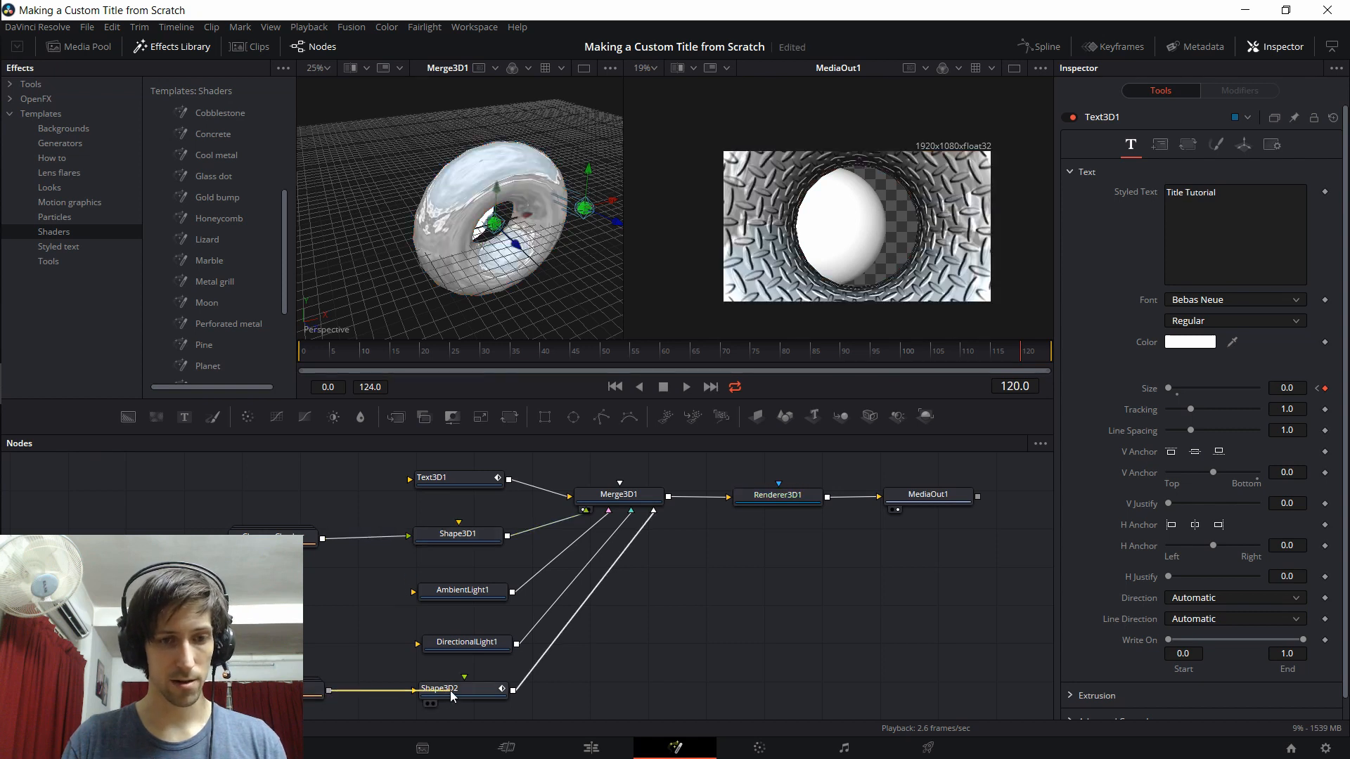
{"action": "key", "text": "space"}
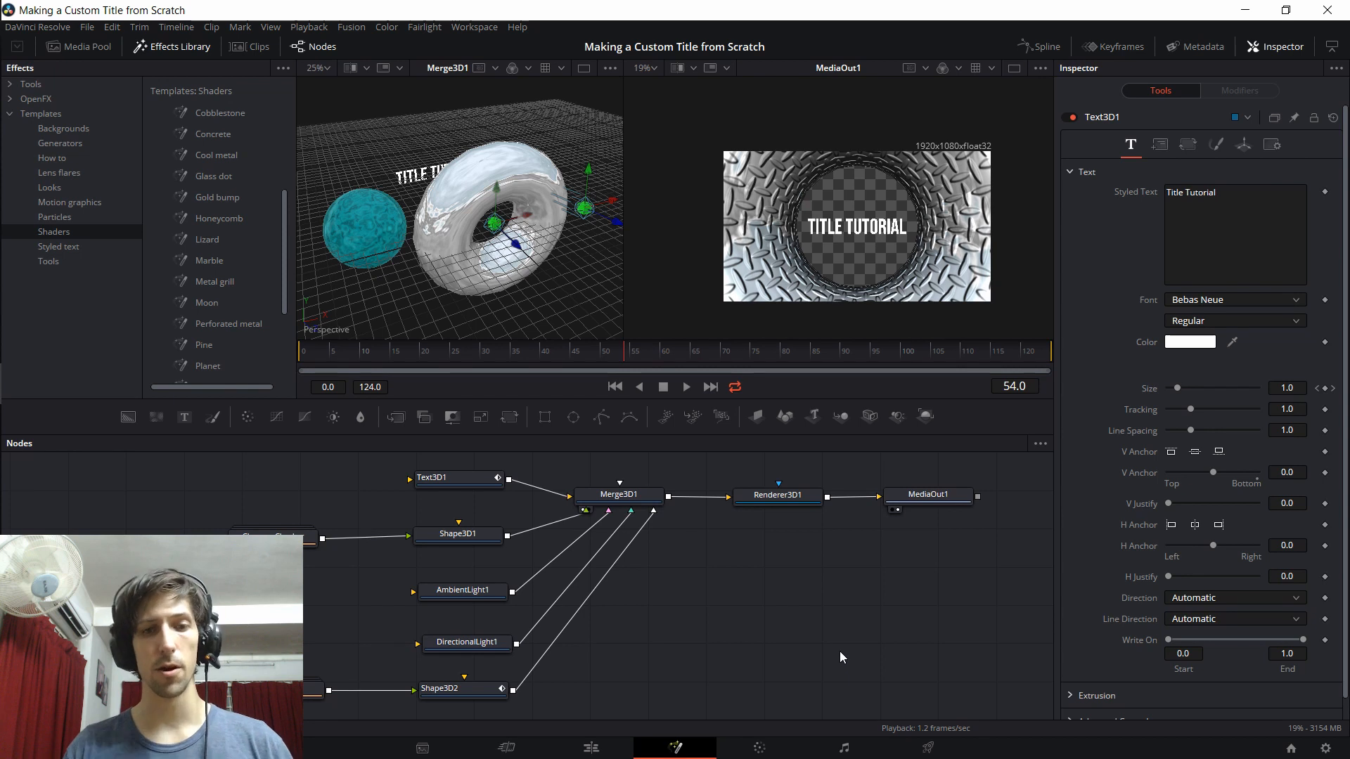
Select all nodes of the title and export the Fusion composition to the Desktop as Tutorial-DragonEye.
{"action": "left_click_drag", "start_coordinate": [971, 710], "coordinate": [8, 508]}
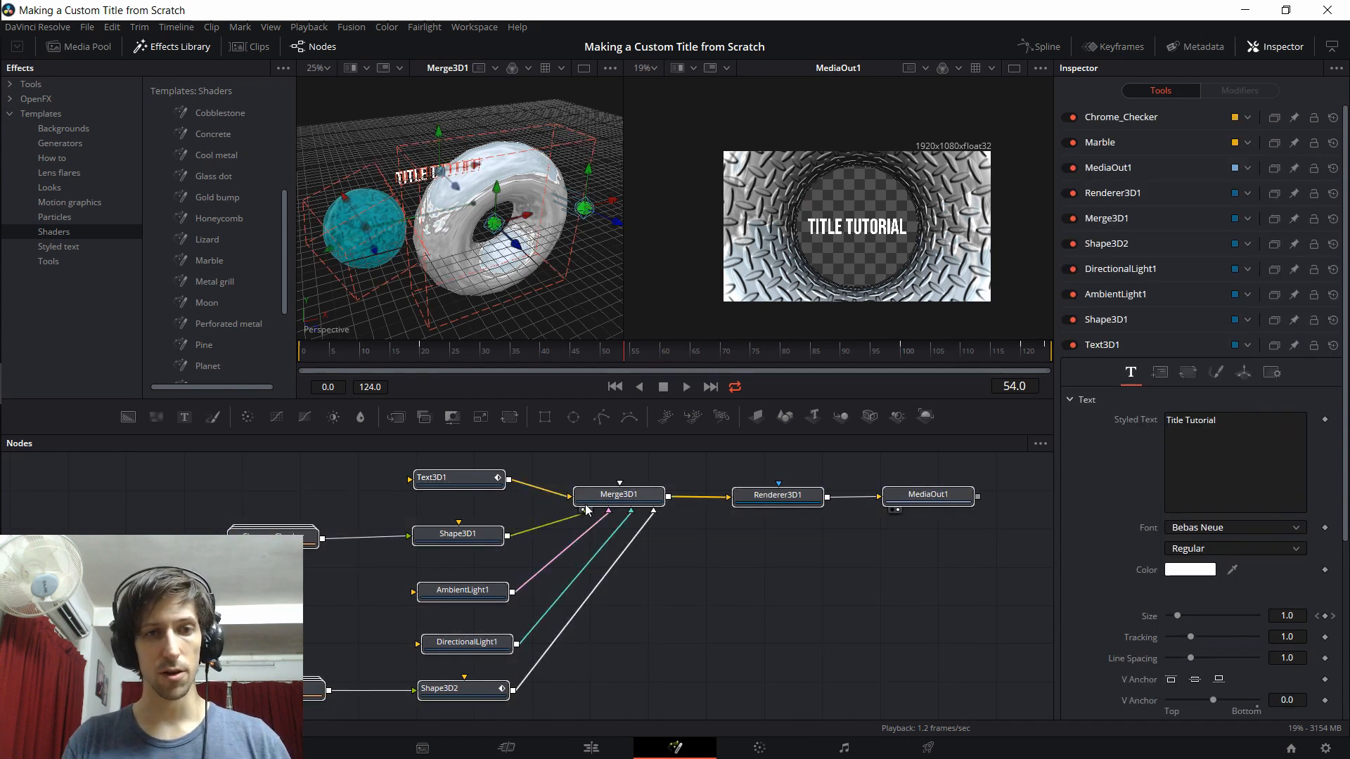
{"action": "left_click", "coordinate": [87, 27]}
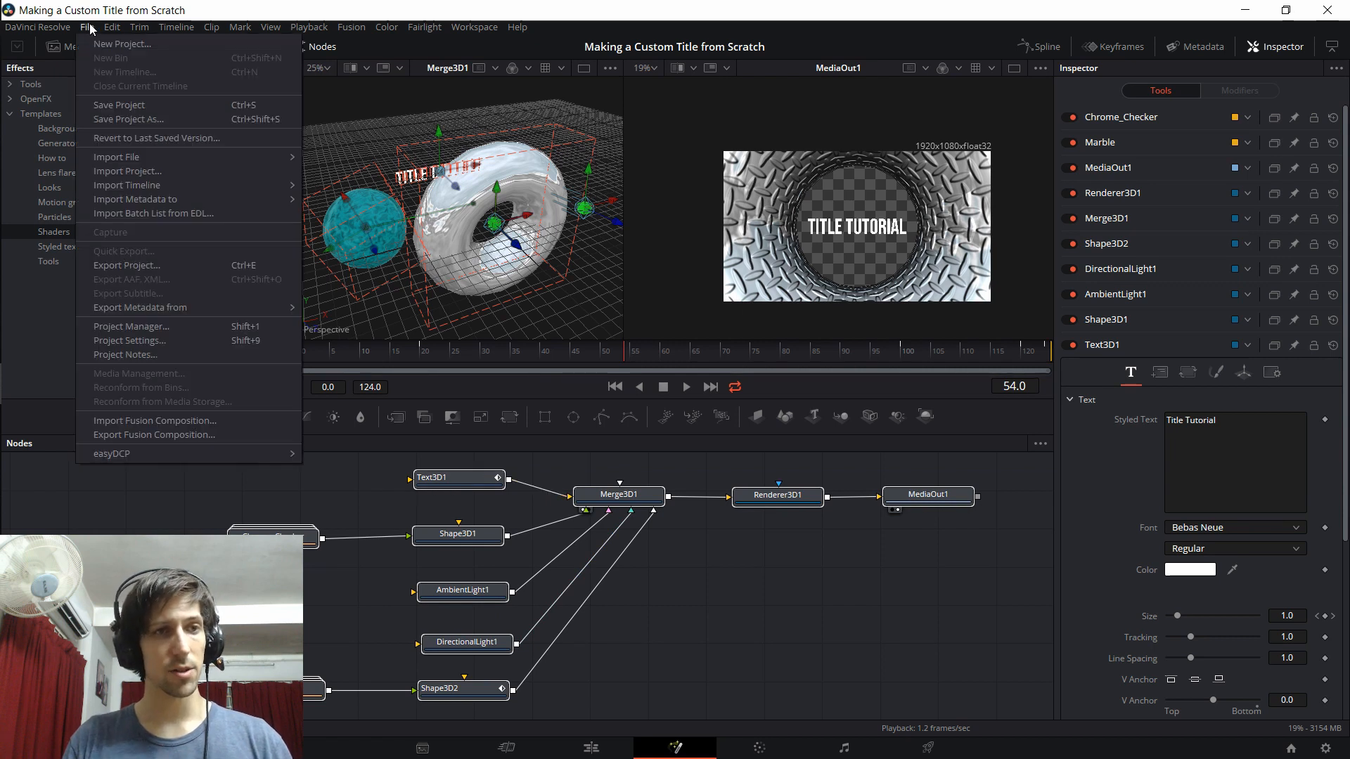
{"action": "left_click", "coordinate": [206, 436]}
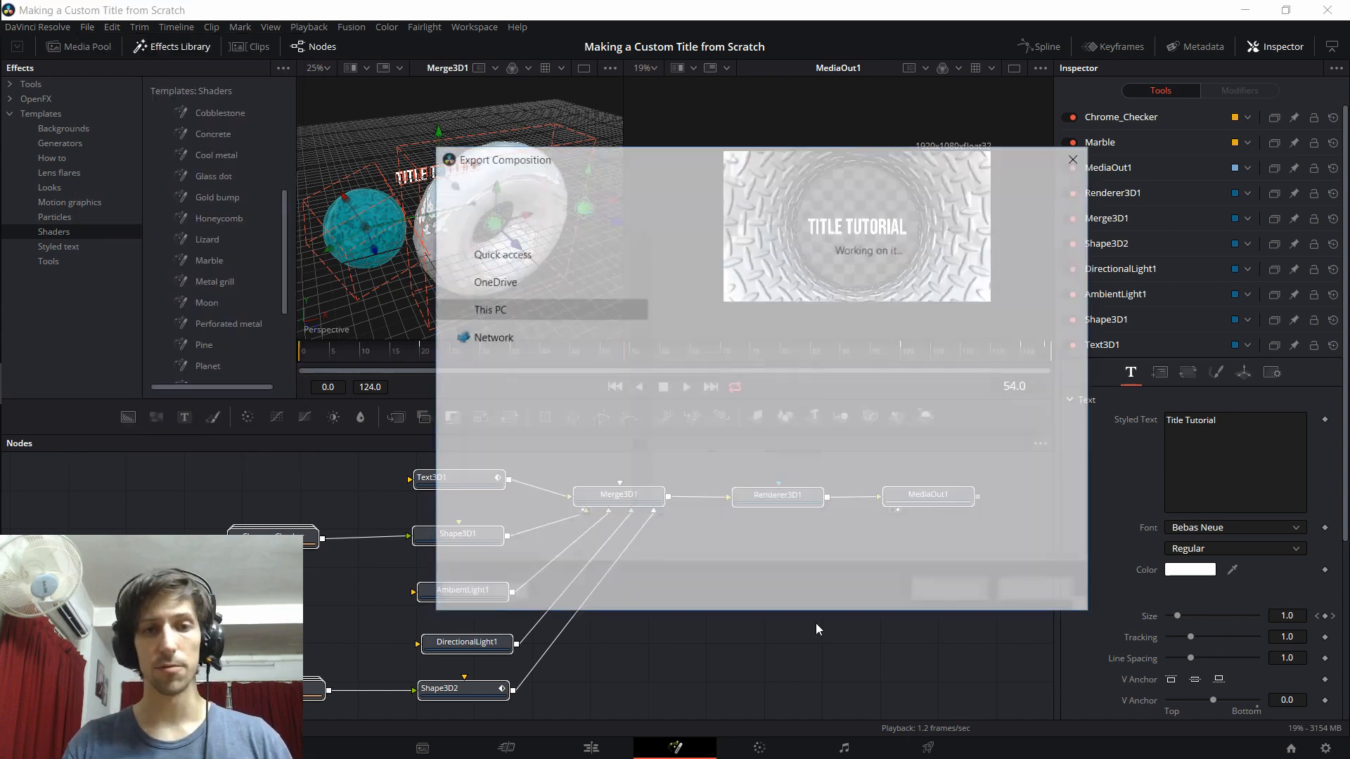
{"action": "left_click_drag", "start_coordinate": [642, 172], "coordinate": [563, 175]}
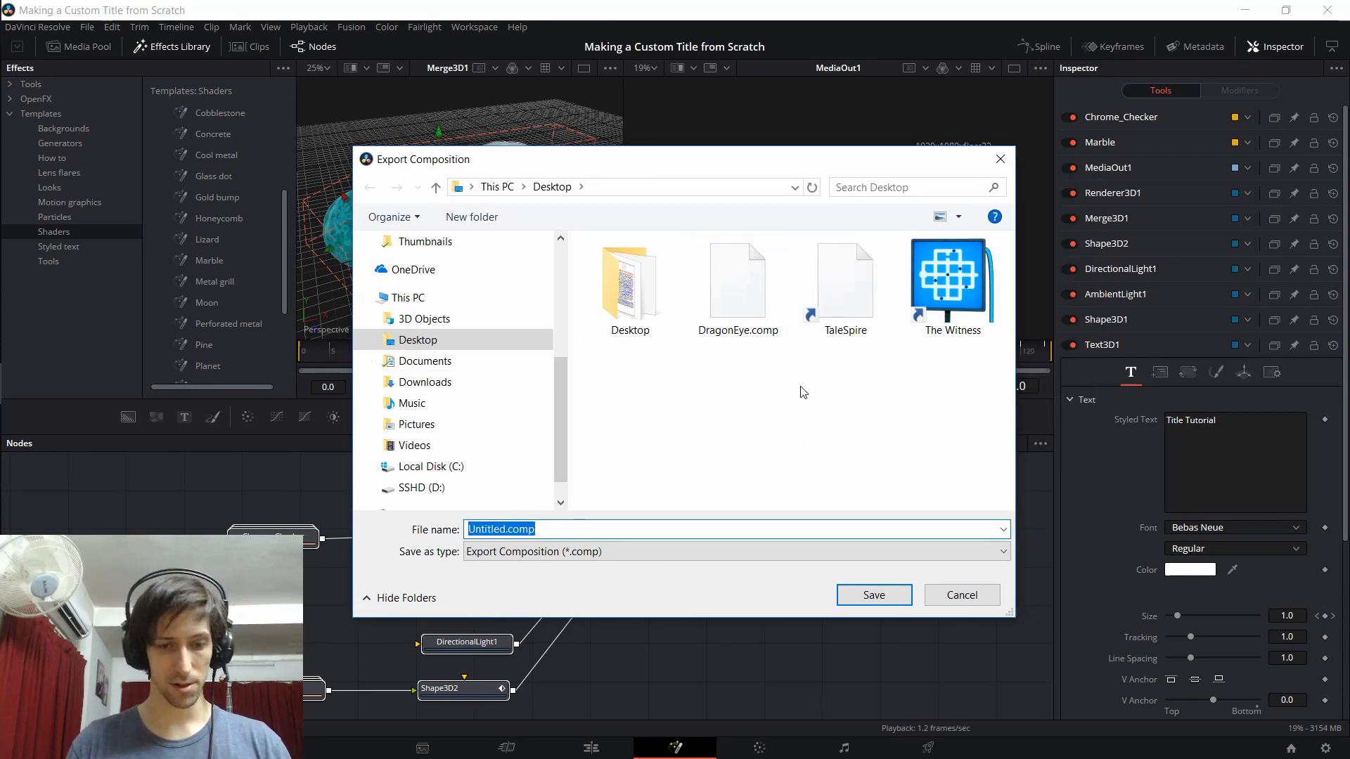
{"action": "type", "text": "Tutorial-DragonE"}
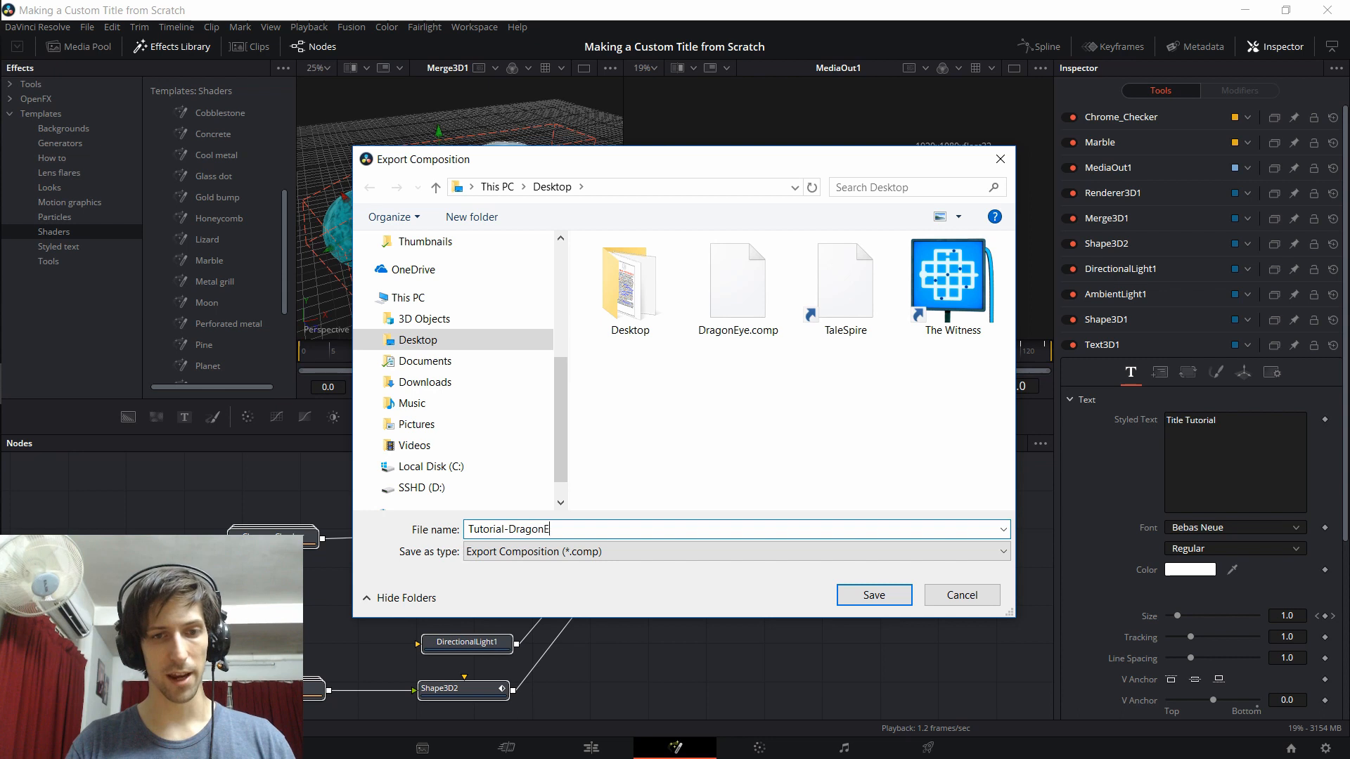
{"action": "type", "text": "Yeye"}
{"action": "key", "text": "ctrl+a"}
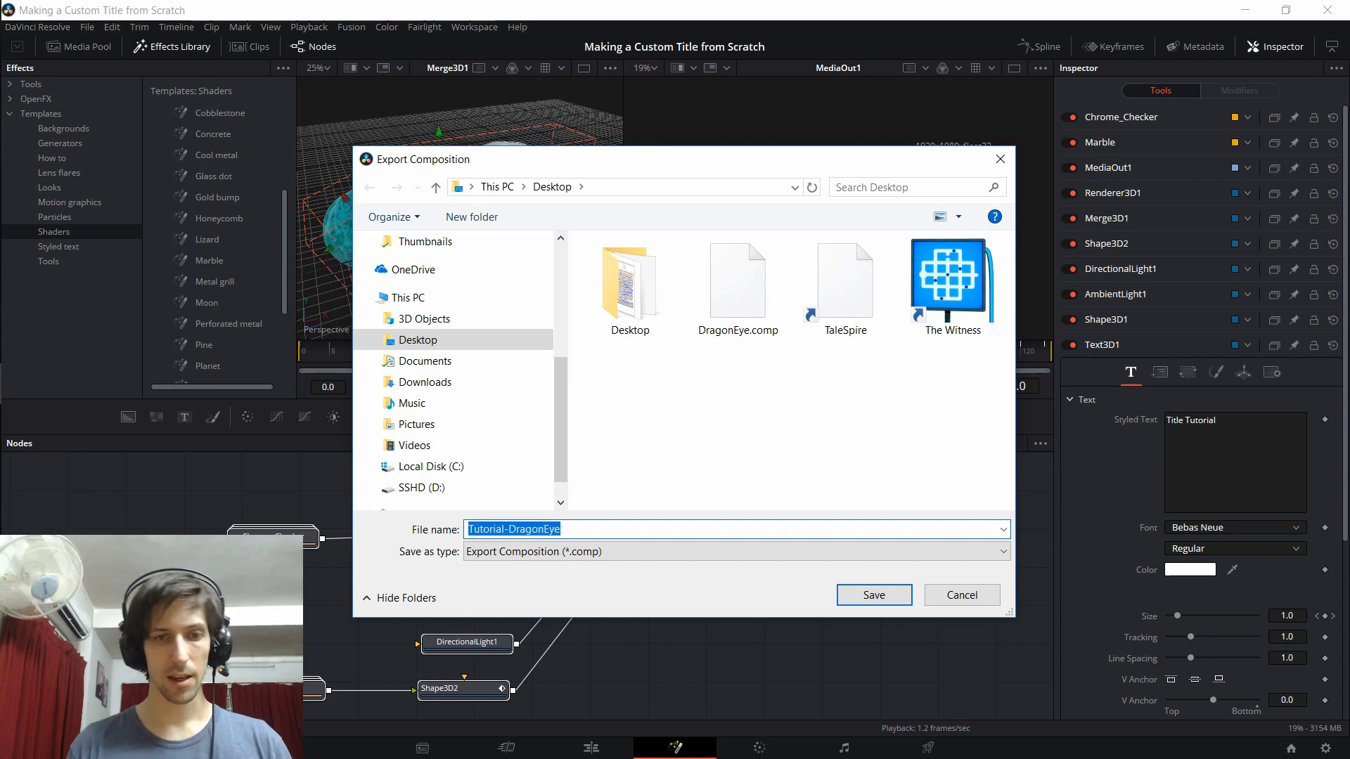
{"action": "left_click", "coordinate": [896, 599]}
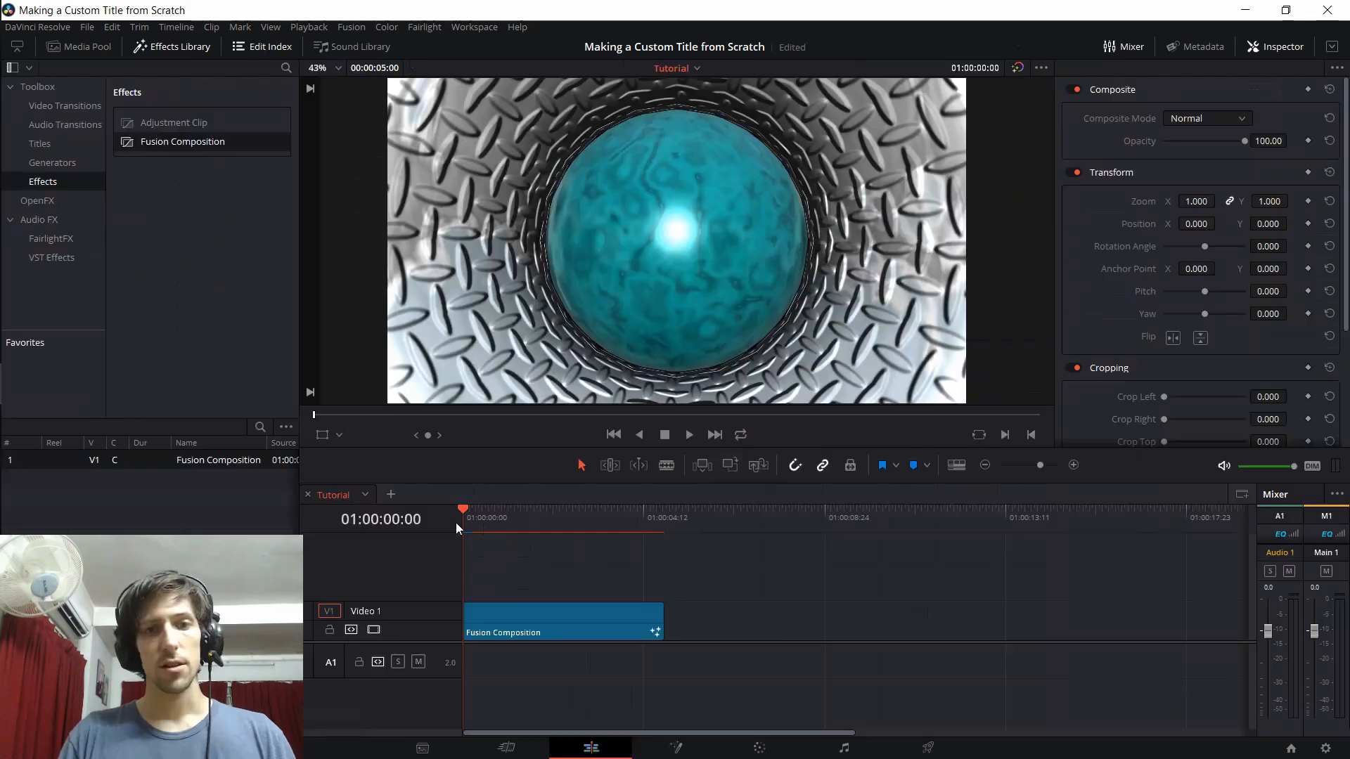
Scrub the title on the edit timeline, add a second Fusion Composition clip after it on Video 1, and open that clip in Fusion.
{"action": "left_click_drag", "start_coordinate": [455, 522], "coordinate": [598, 509]}
{"action": "left_click", "coordinate": [722, 511]}
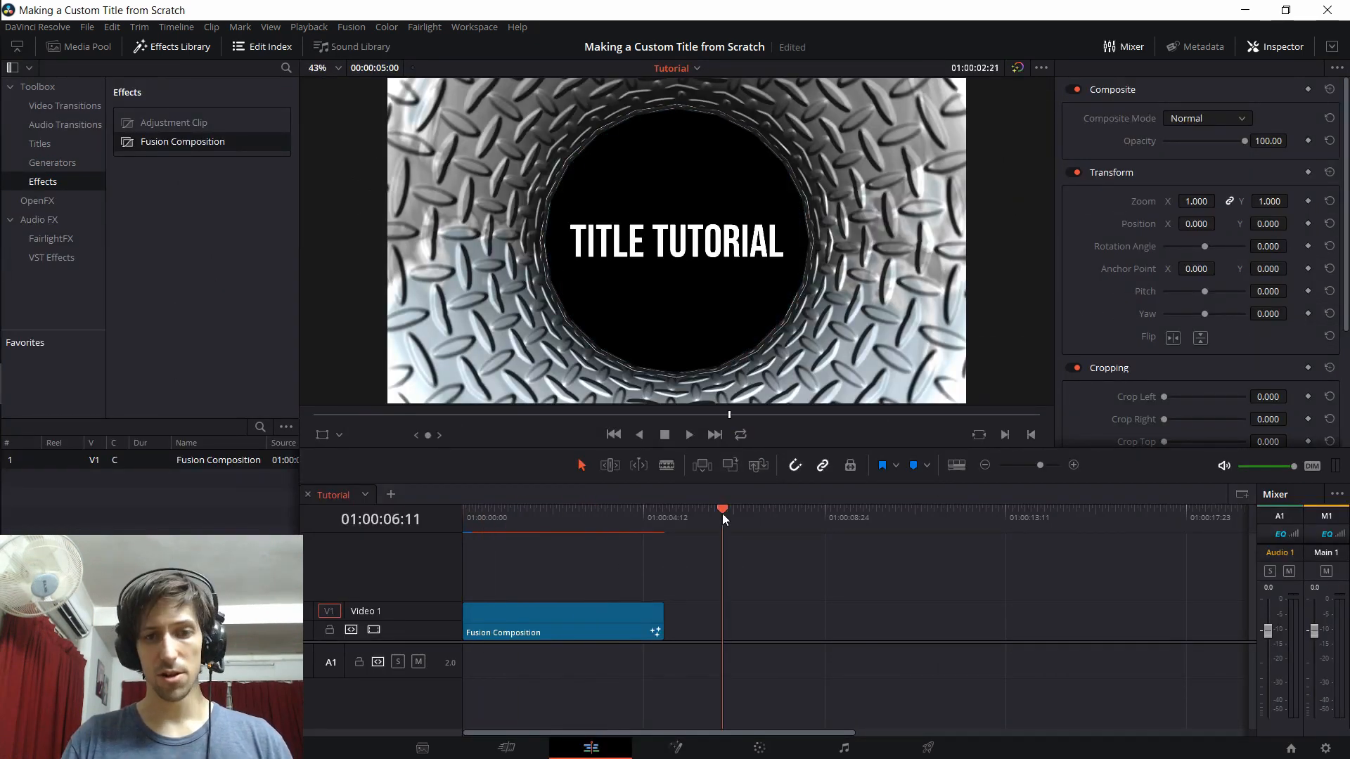
{"action": "left_click_drag", "start_coordinate": [166, 146], "coordinate": [727, 630]}
{"action": "left_click", "coordinate": [762, 516]}
{"action": "left_click", "coordinate": [807, 622]}
{"action": "left_click", "coordinate": [676, 751]}
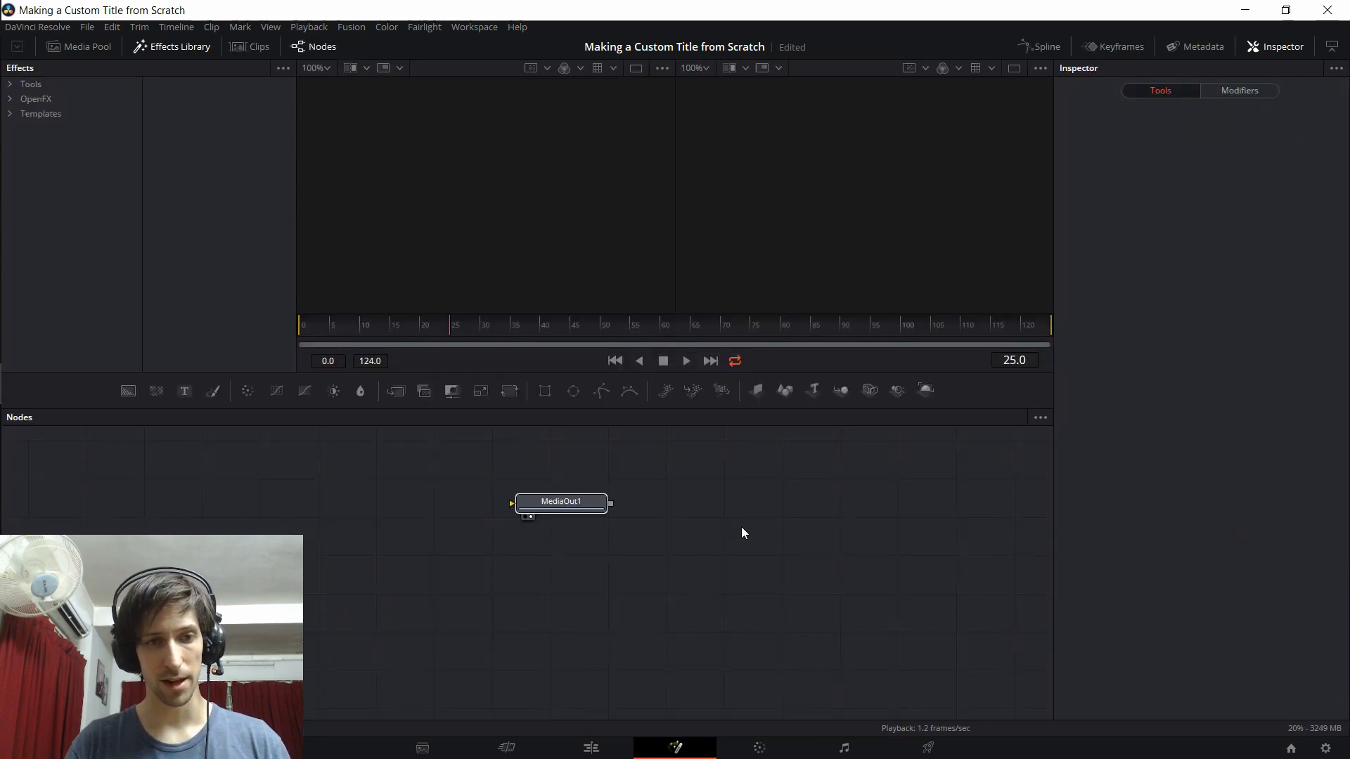
Import the saved Tutorial-DragonEye composition into the empty clip and check its node tree.
{"action": "left_click", "coordinate": [87, 28]}
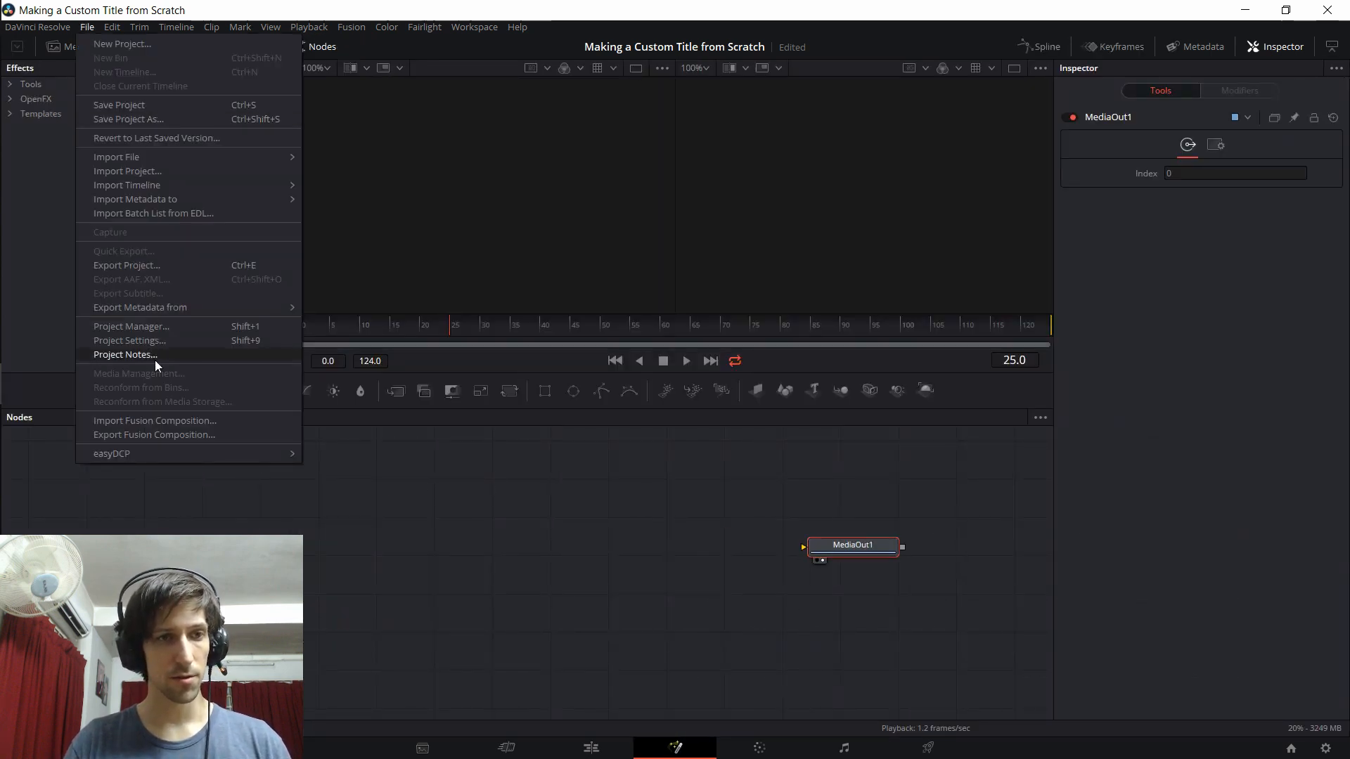
{"action": "left_click", "coordinate": [171, 423]}
{"action": "double_click", "coordinate": [961, 296]}
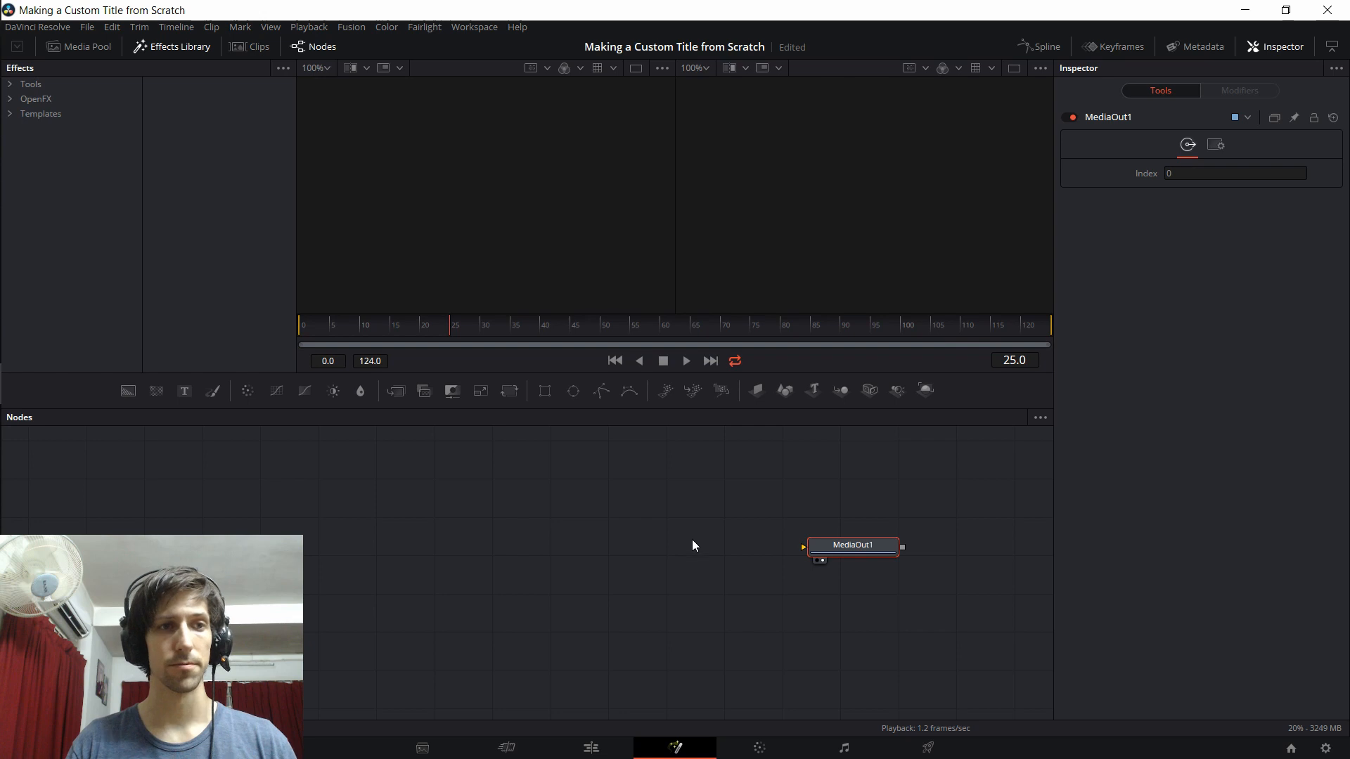
{"action": "left_click_drag", "start_coordinate": [121, 447], "coordinate": [884, 681]}
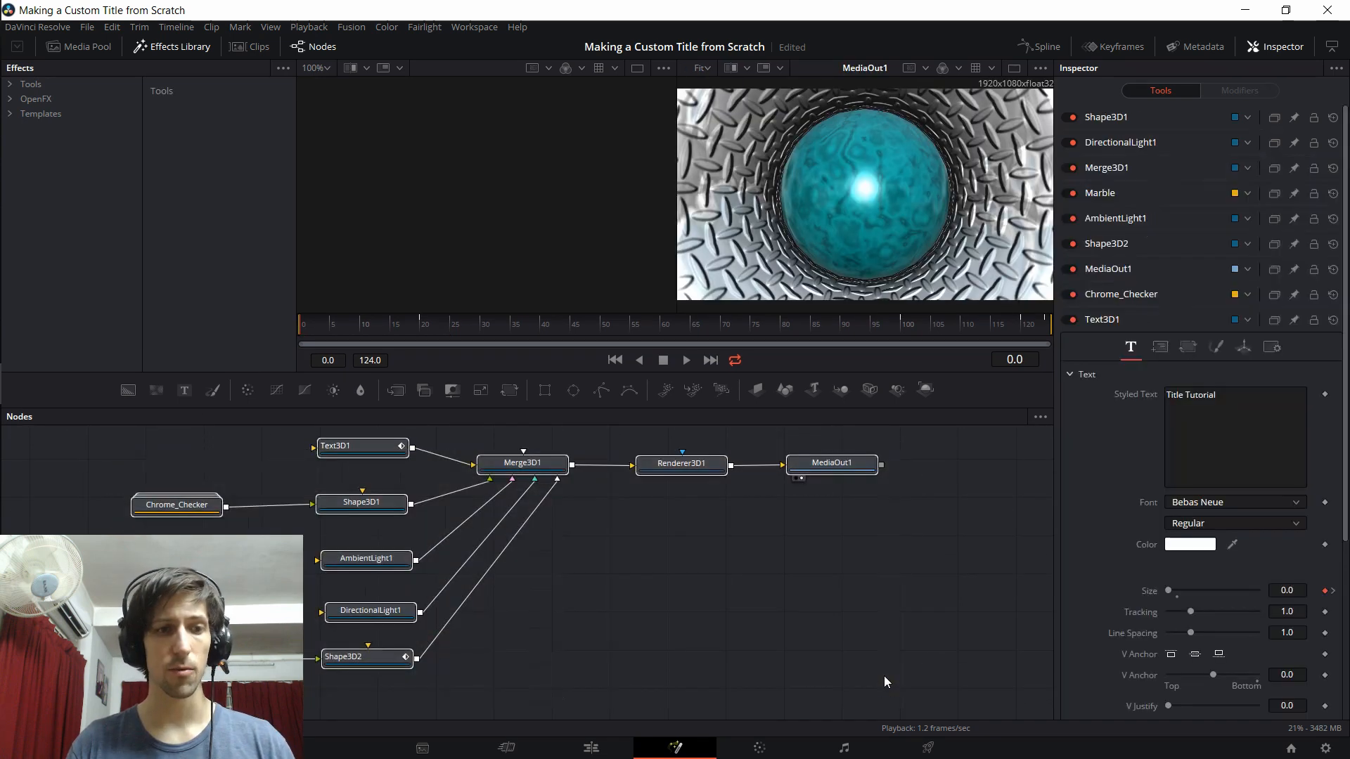
{"action": "left_click", "coordinate": [854, 627]}
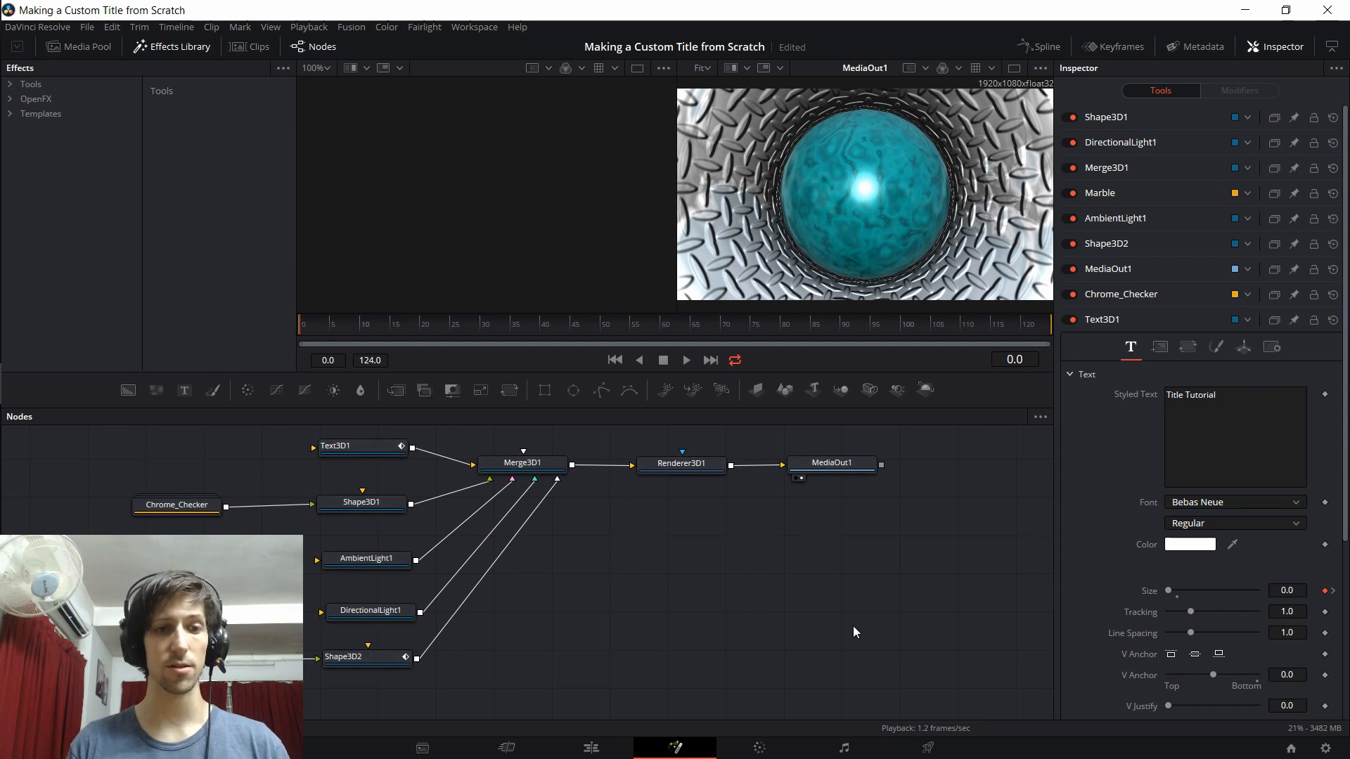